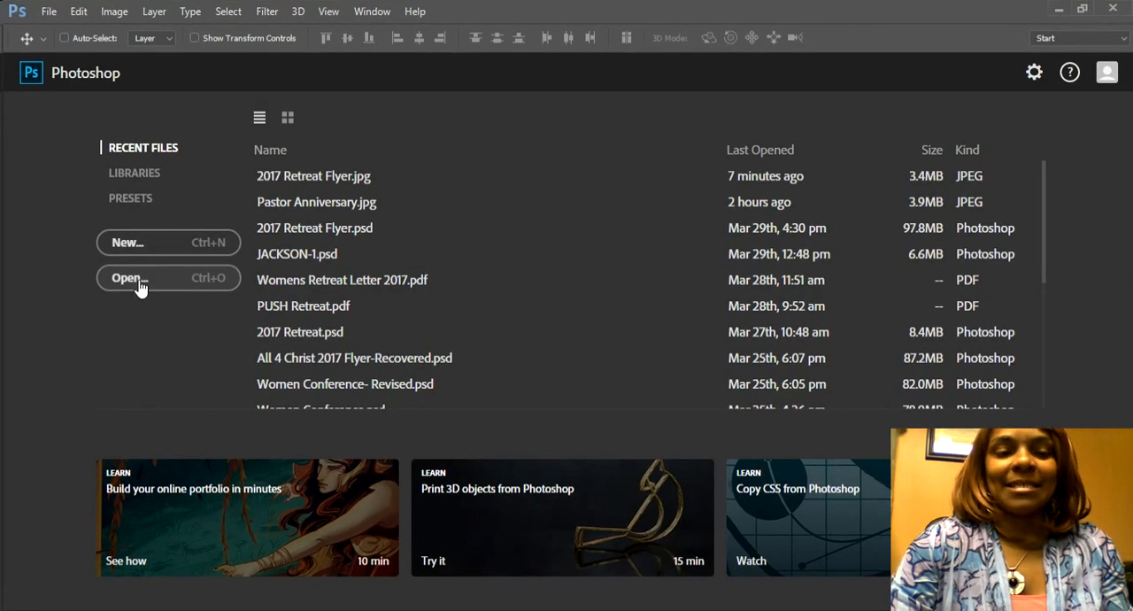
Step: Open the file 2017 Retreat Flyer.jpg
{"action": "left_click", "coordinate": [139, 283]}
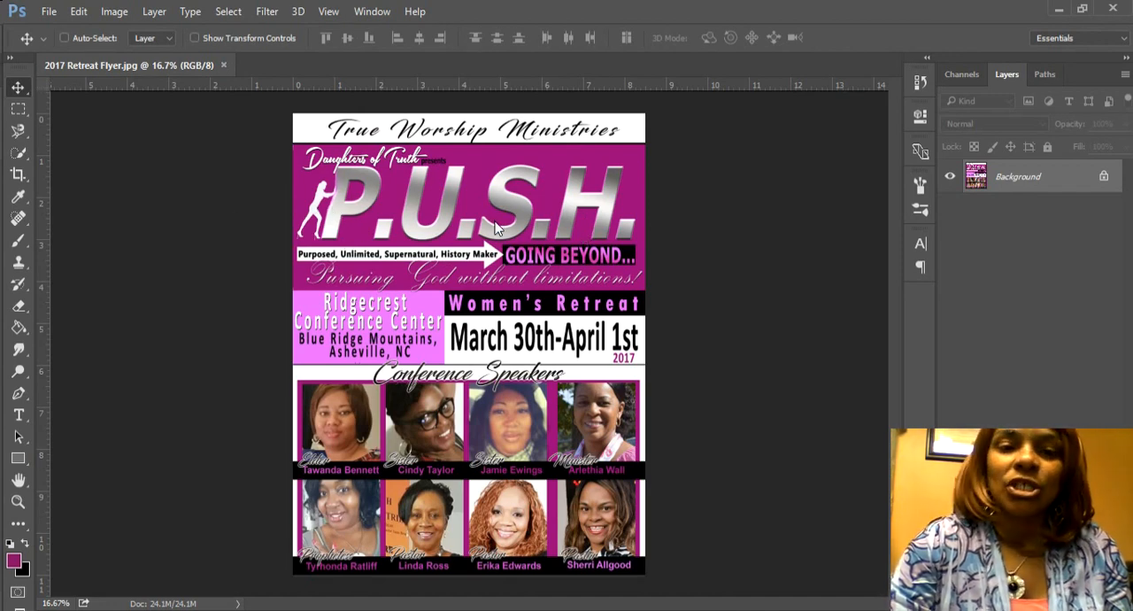
Step: Create a new document named push with the Portfolio preset, 11 x 8.5 inches at 300 pixels/inch with a white background
{"action": "left_click", "coordinate": [49, 12]}
{"action": "left_click", "coordinate": [66, 30]}
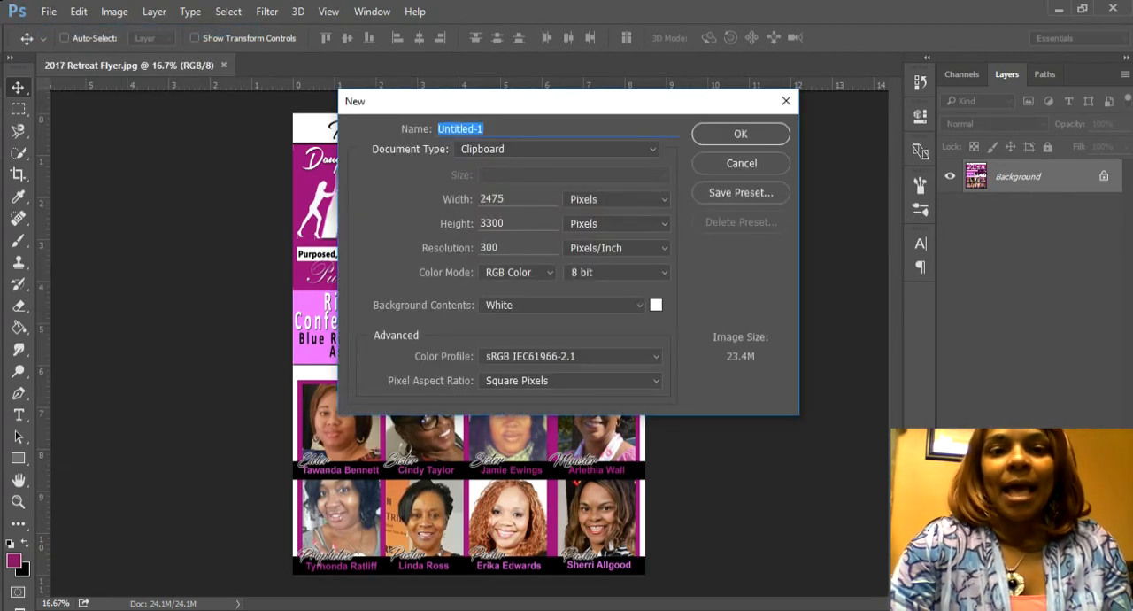
{"action": "type", "text": "push"}
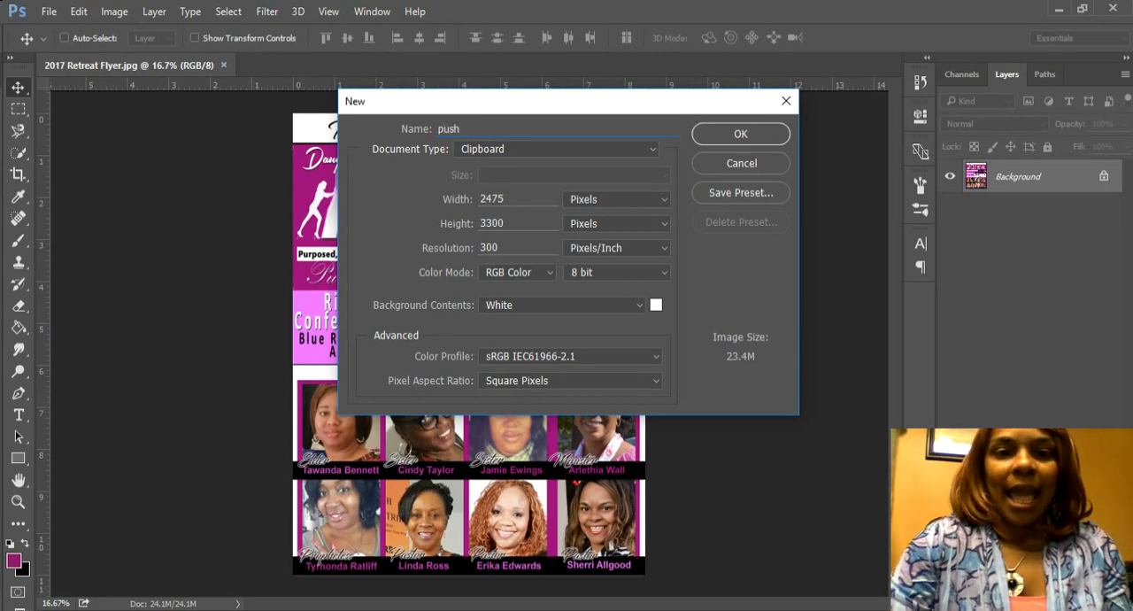
{"action": "left_click", "coordinate": [560, 149]}
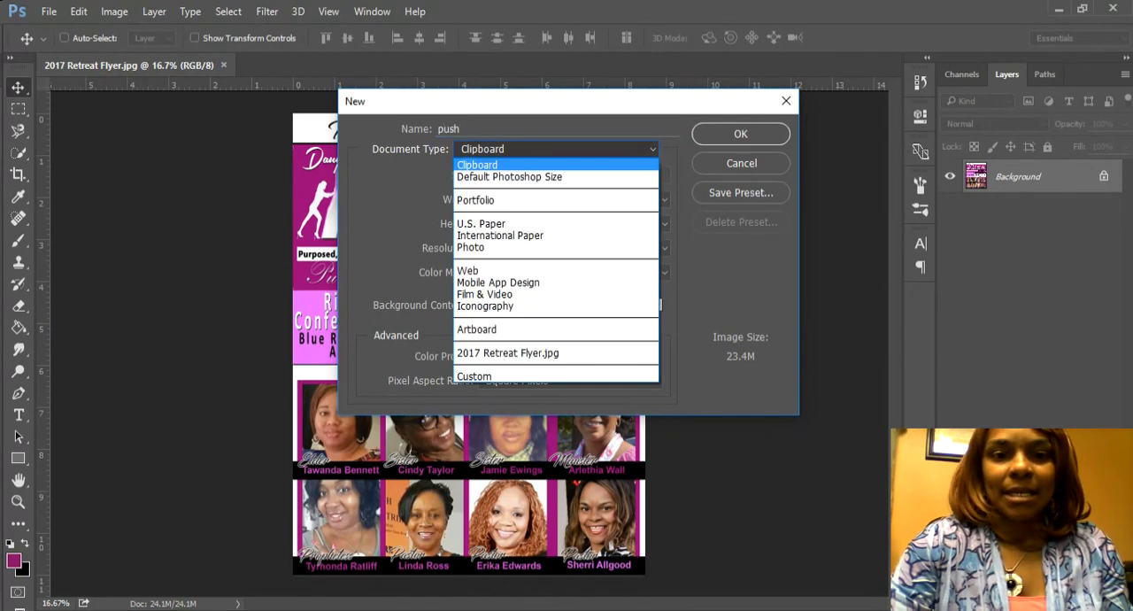
{"action": "left_click", "coordinate": [505, 200]}
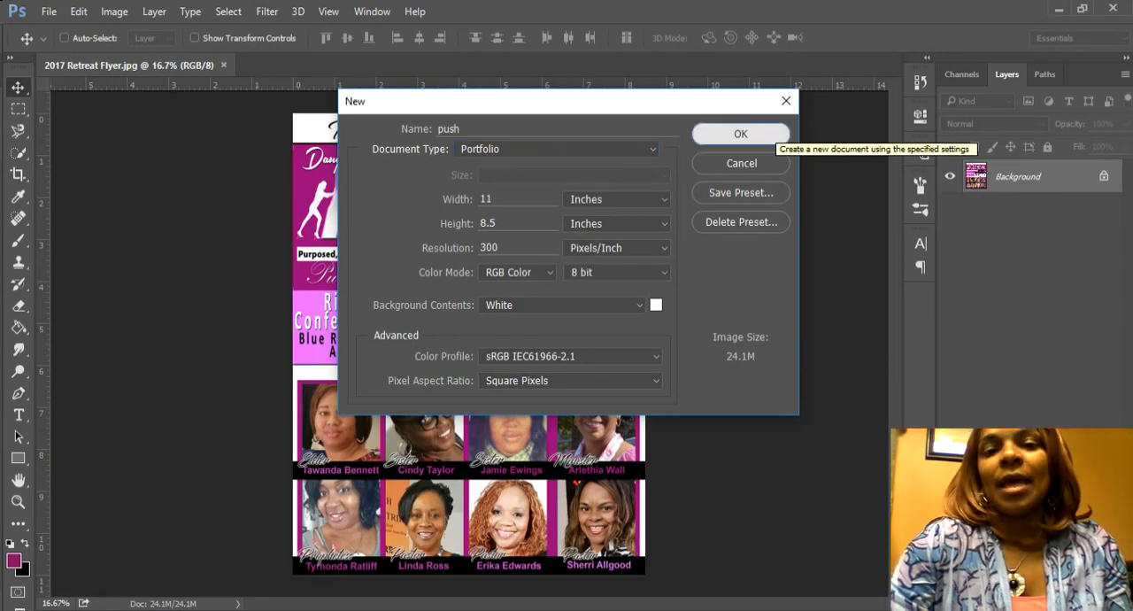
{"action": "left_click", "coordinate": [766, 134]}
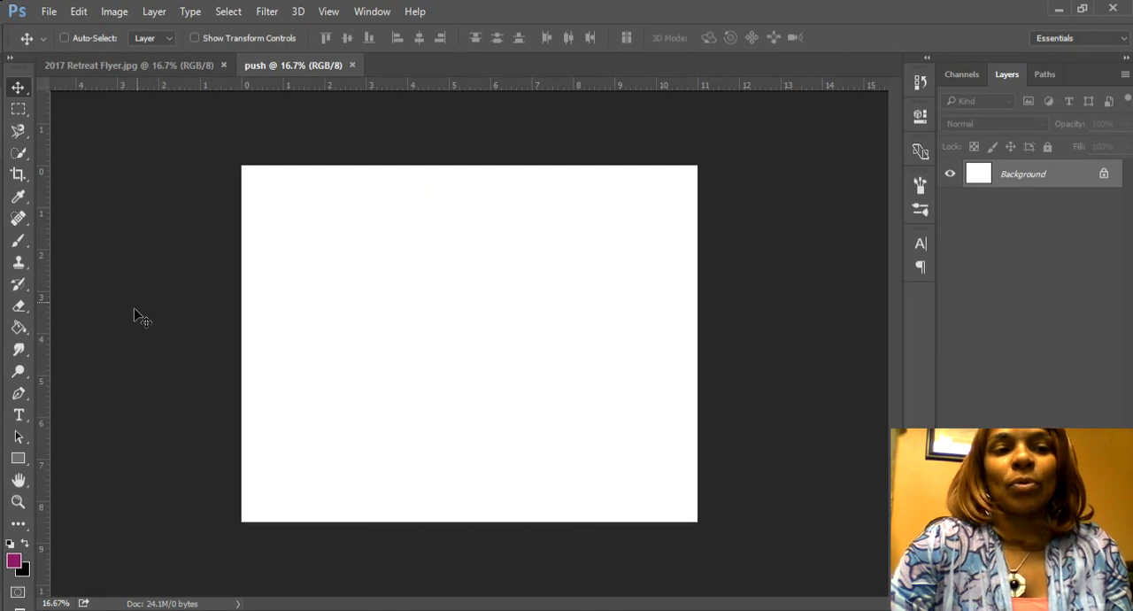
Step: Fill the background with the magenta-purple foreground colour #830461 using the Paint Bucket tool
{"action": "left_click", "coordinate": [23, 345]}
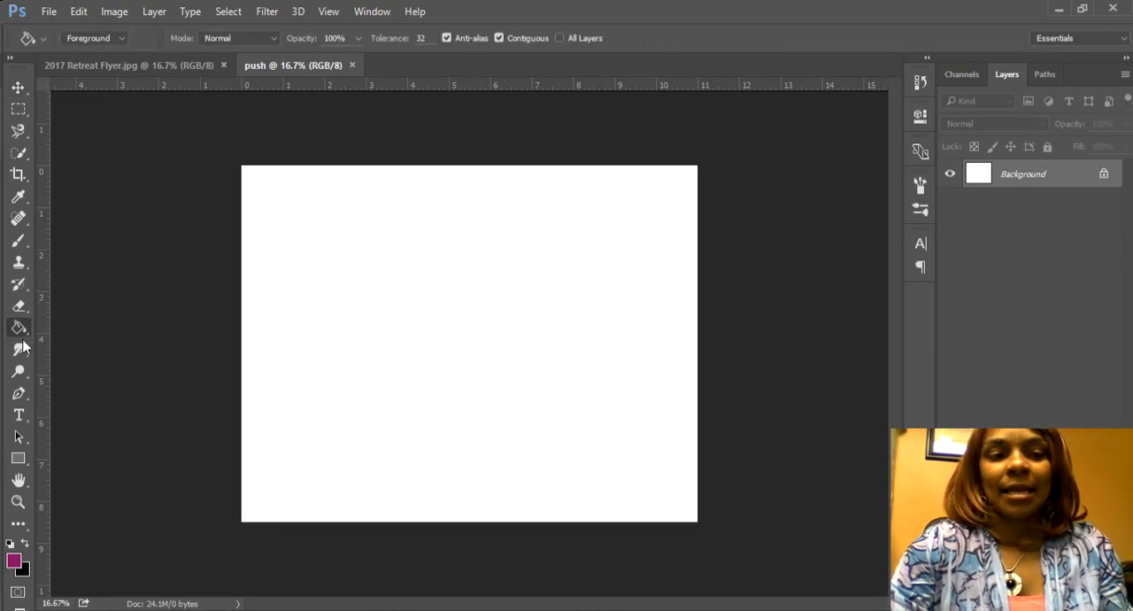
{"action": "left_click", "coordinate": [14, 561]}
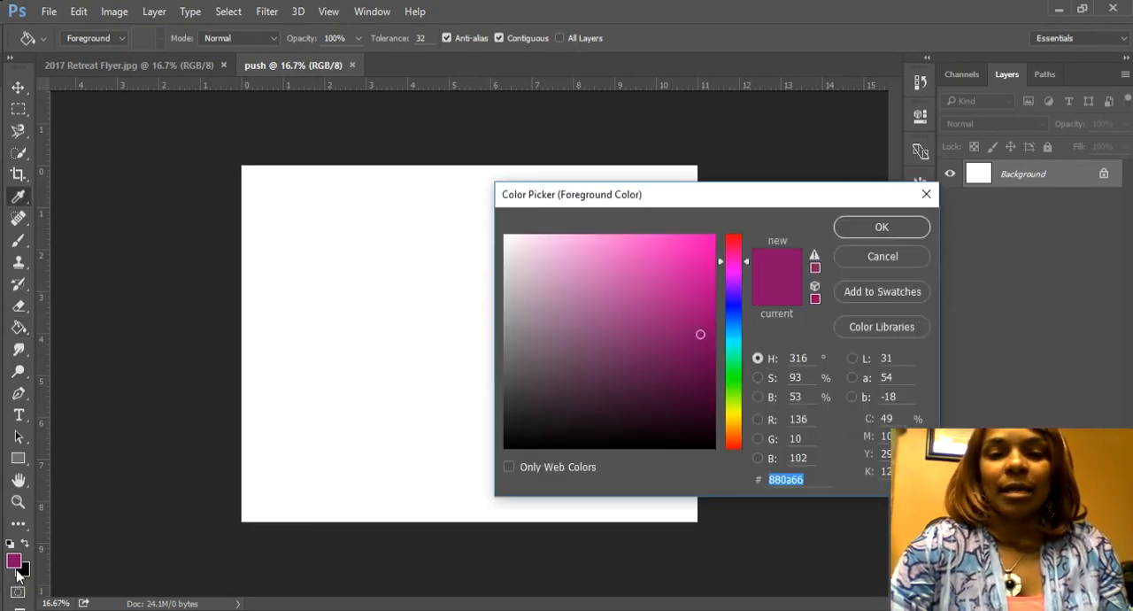
{"action": "mouse_move", "coordinate": [700, 334]}
{"action": "left_mouse_down"}
{"action": "mouse_move", "coordinate": [711, 327]}
{"action": "mouse_move", "coordinate": [709, 338]}
{"action": "left_mouse_up"}
{"action": "left_click", "coordinate": [881, 226]}
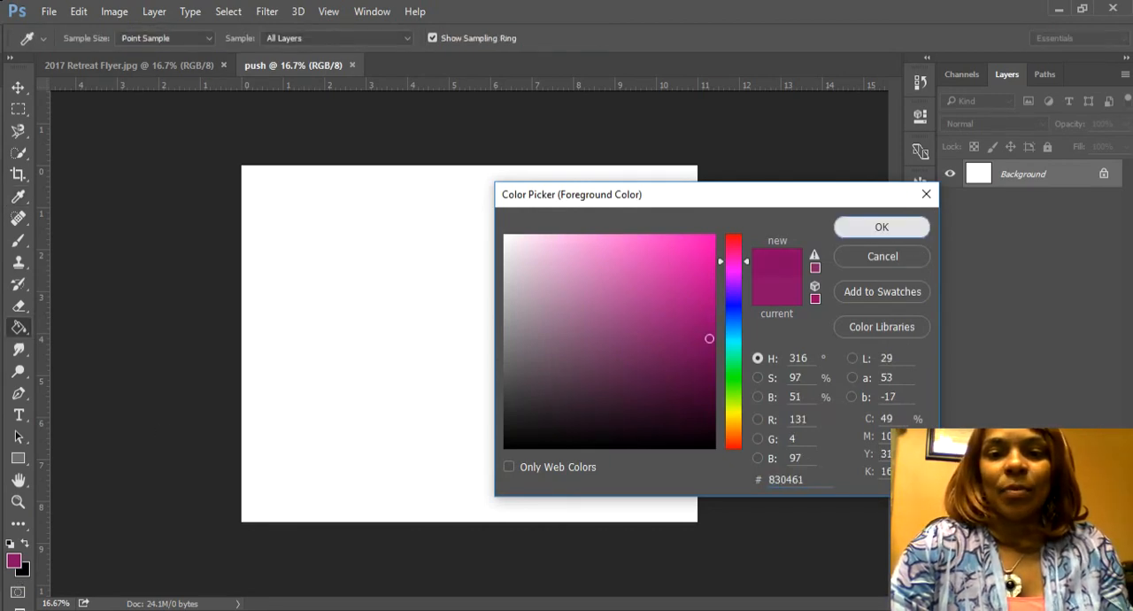
{"action": "left_click", "coordinate": [431, 281]}
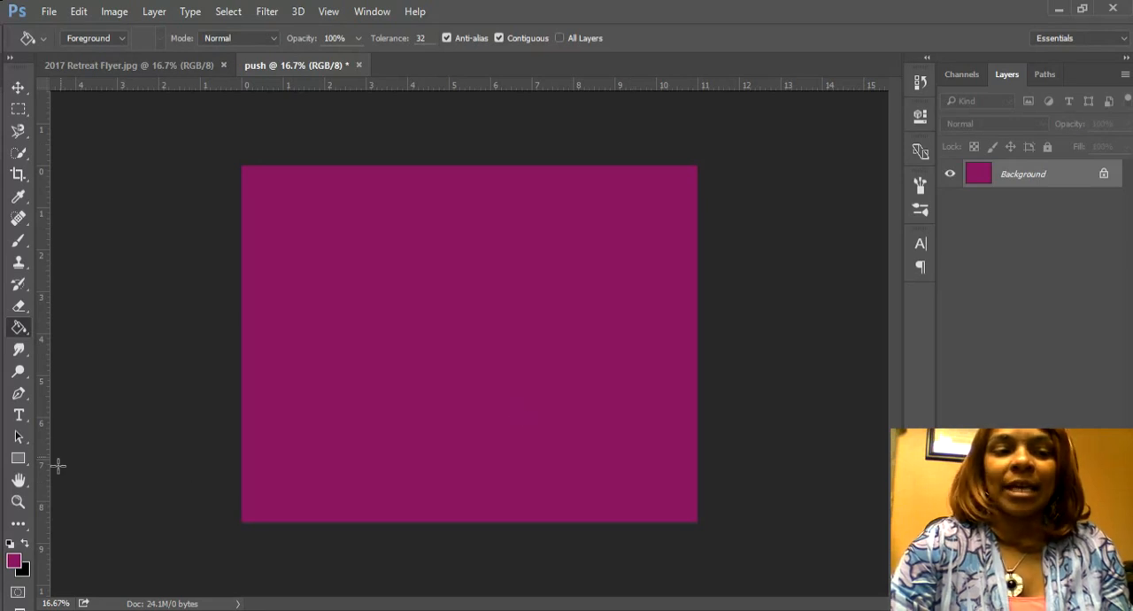
Step: Add the text p.u.s.h. in Arial Black 136.95 pt and move it to the upper middle of the canvas
{"action": "left_click", "coordinate": [18, 416]}
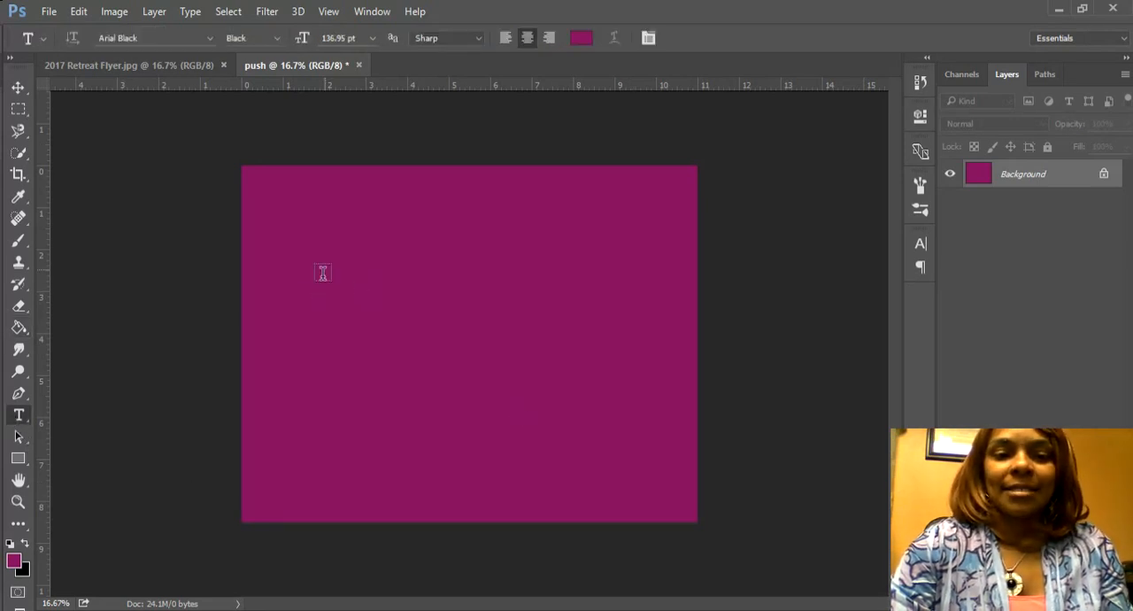
{"action": "left_click", "coordinate": [342, 288]}
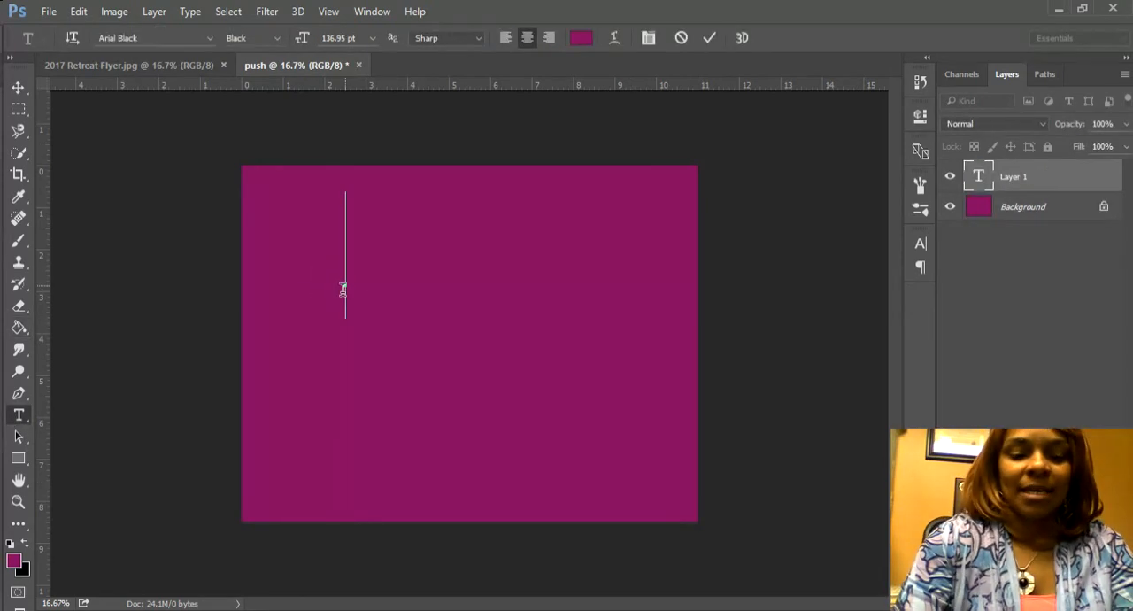
{"action": "type", "text": "PU"}
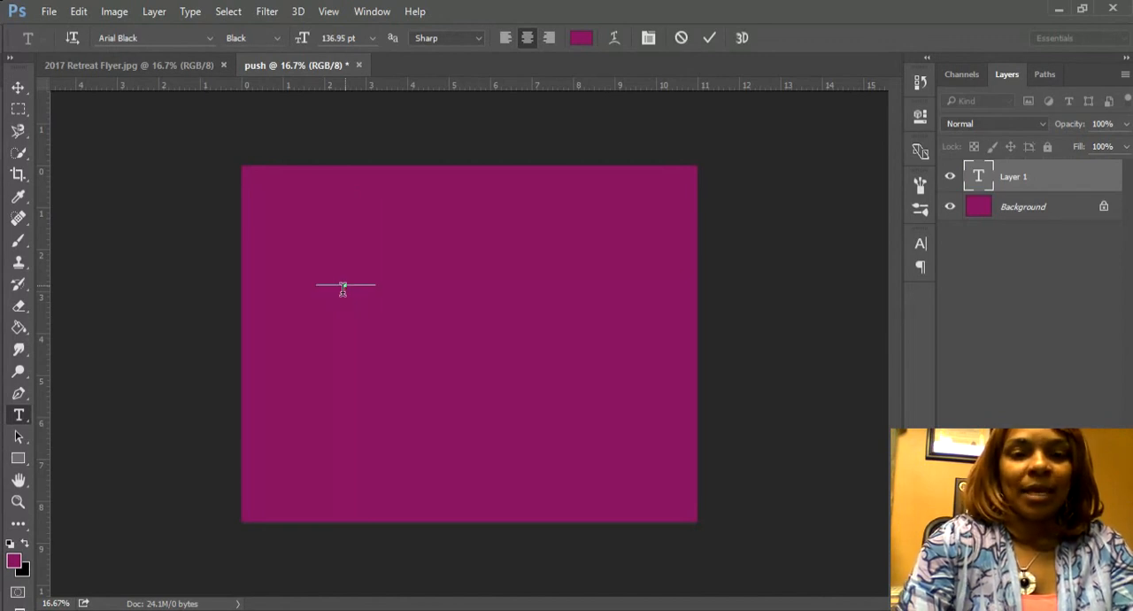
{"action": "key", "text": "BackSpace"}
{"action": "type", "text": "ra"}
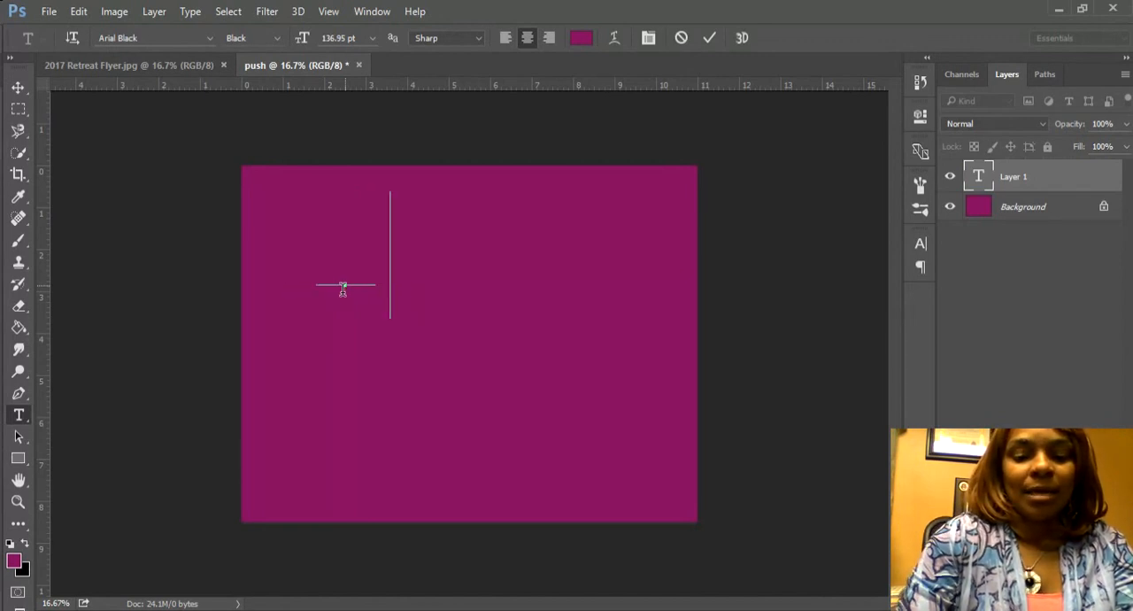
{"action": "key", "text": "BackSpace"}
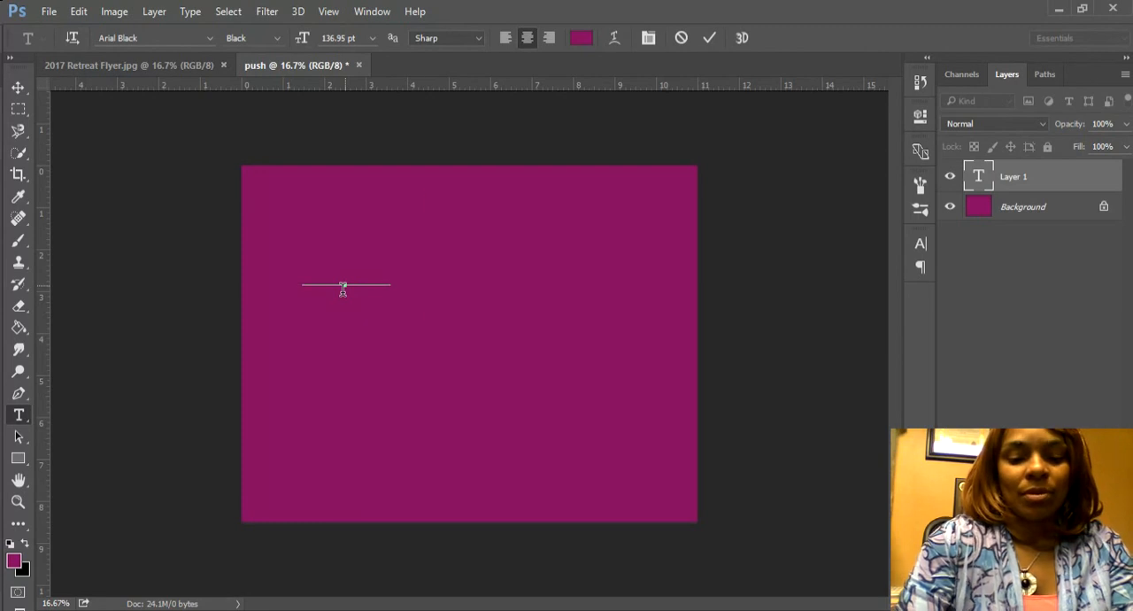
{"action": "type", "text": "u.sh"}
{"action": "key", "text": "BackSpace"}
{"action": "key", "text": "Delete"}
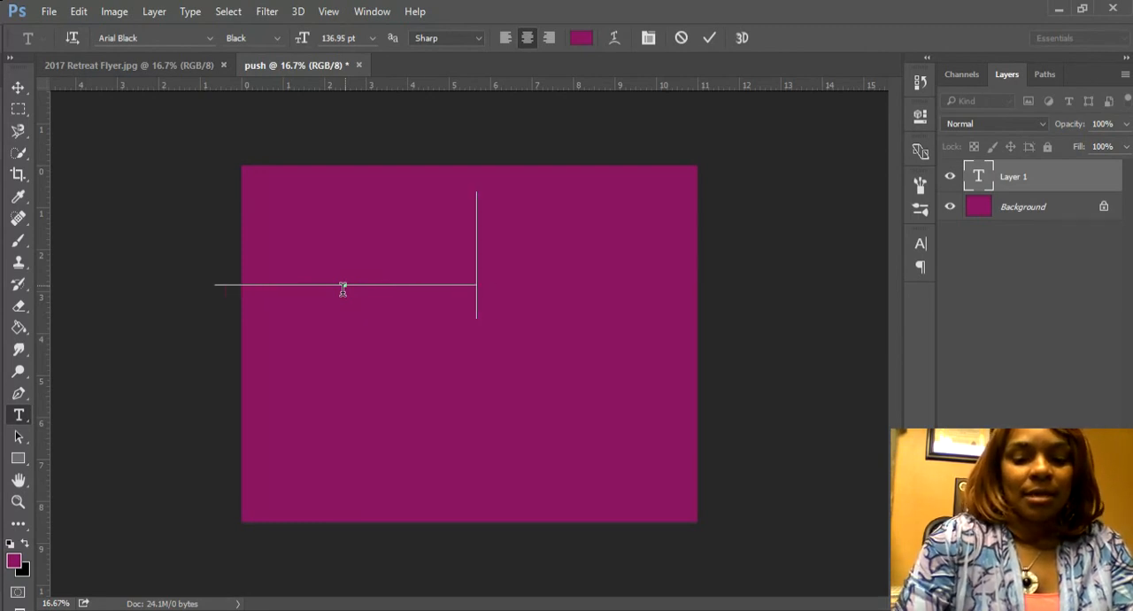
{"action": "type", "text": "H."}
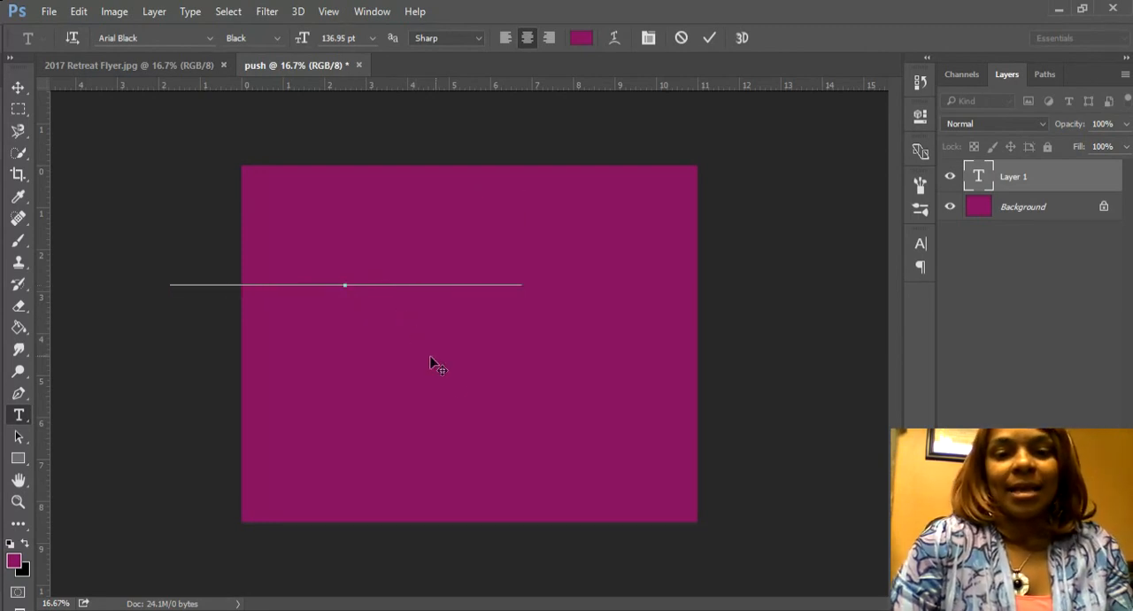
{"action": "left_click_drag", "start_coordinate": [459, 377], "coordinate": [584, 412]}
Step: Change the colour of the whole p.u.s.h. text to near-white #fcfafb
{"action": "left_click_drag", "start_coordinate": [664, 316], "coordinate": [272, 317]}
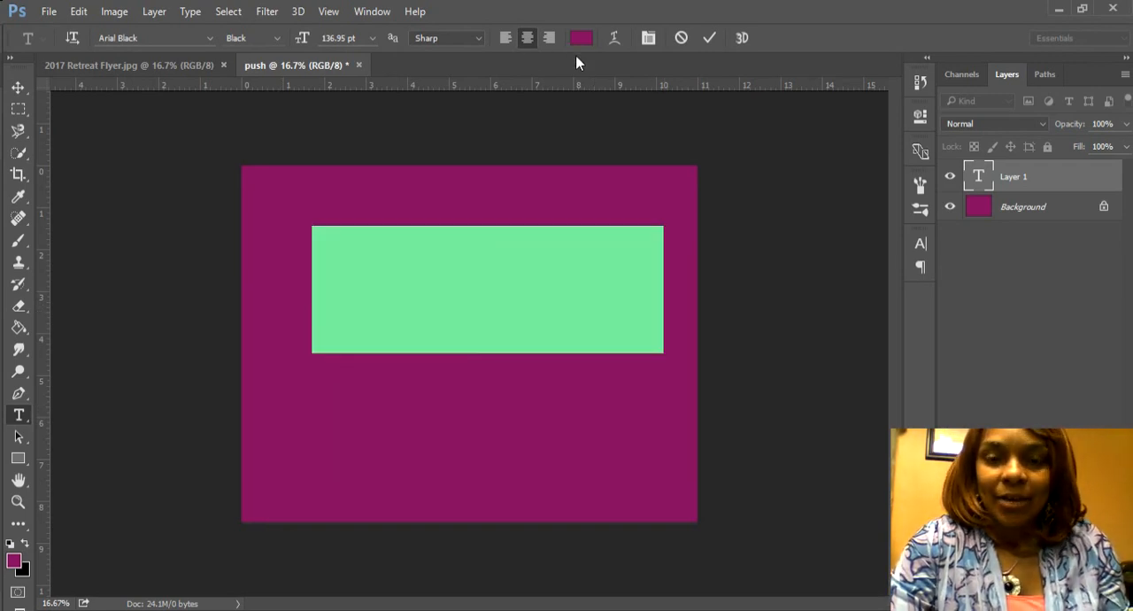
{"action": "left_click", "coordinate": [580, 40]}
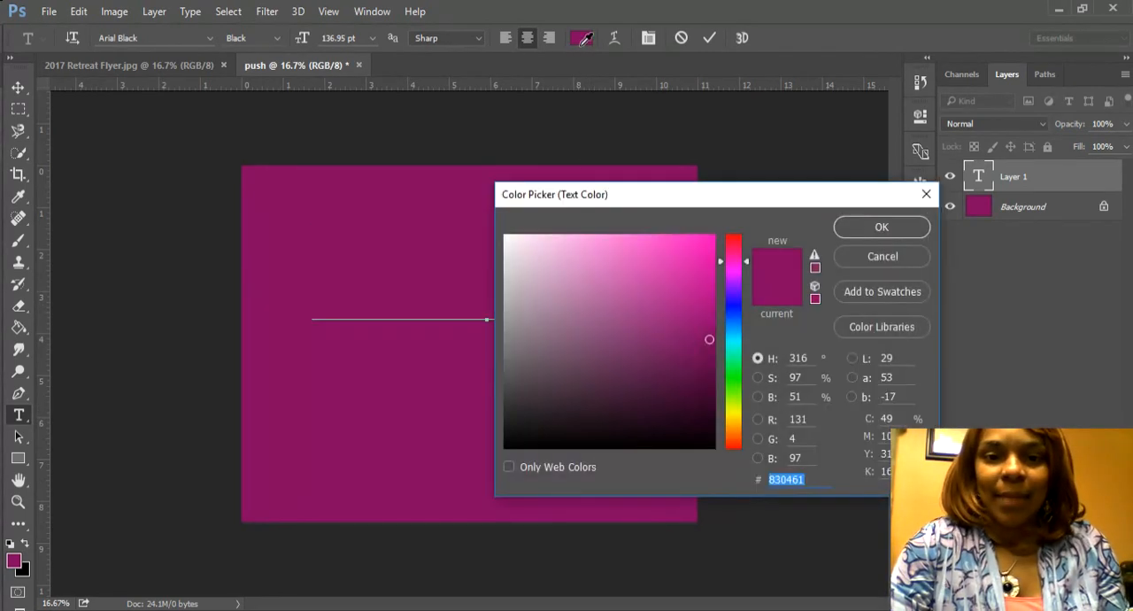
{"action": "left_click", "coordinate": [505, 237]}
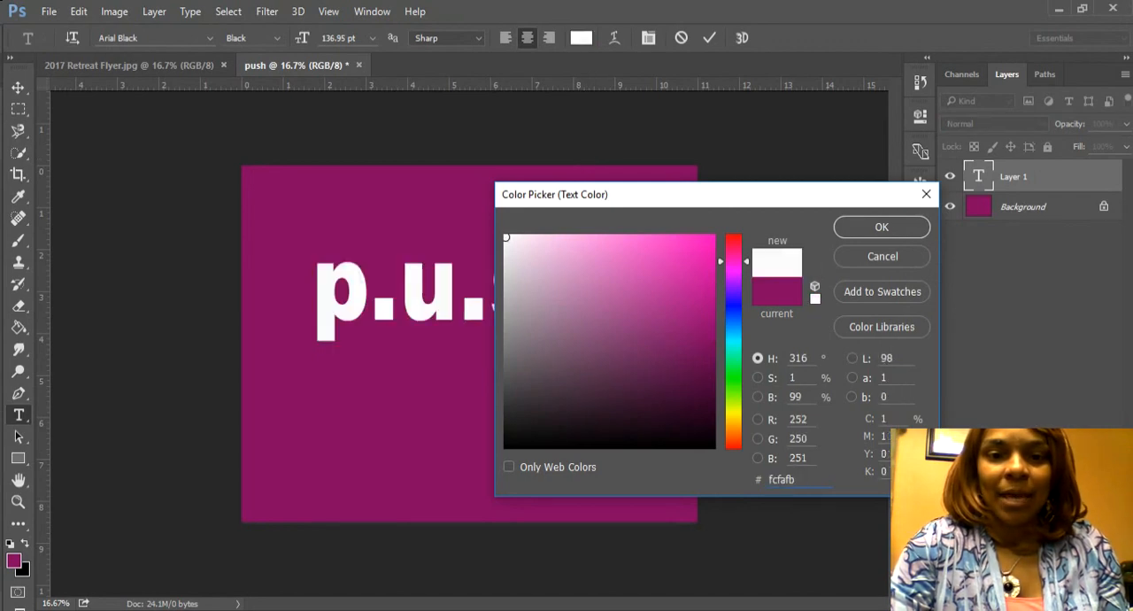
{"action": "left_click", "coordinate": [879, 228]}
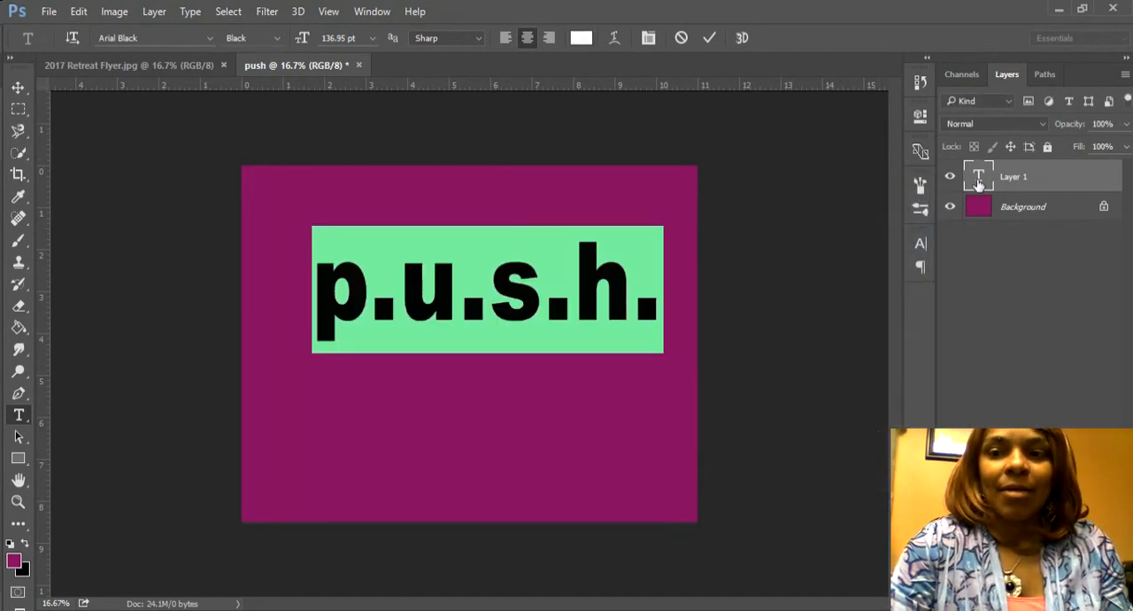
Step: Replace the lowercase text with the capital letters P.U.S.H
{"action": "left_click", "coordinate": [978, 182]}
{"action": "double_click", "coordinate": [978, 181]}
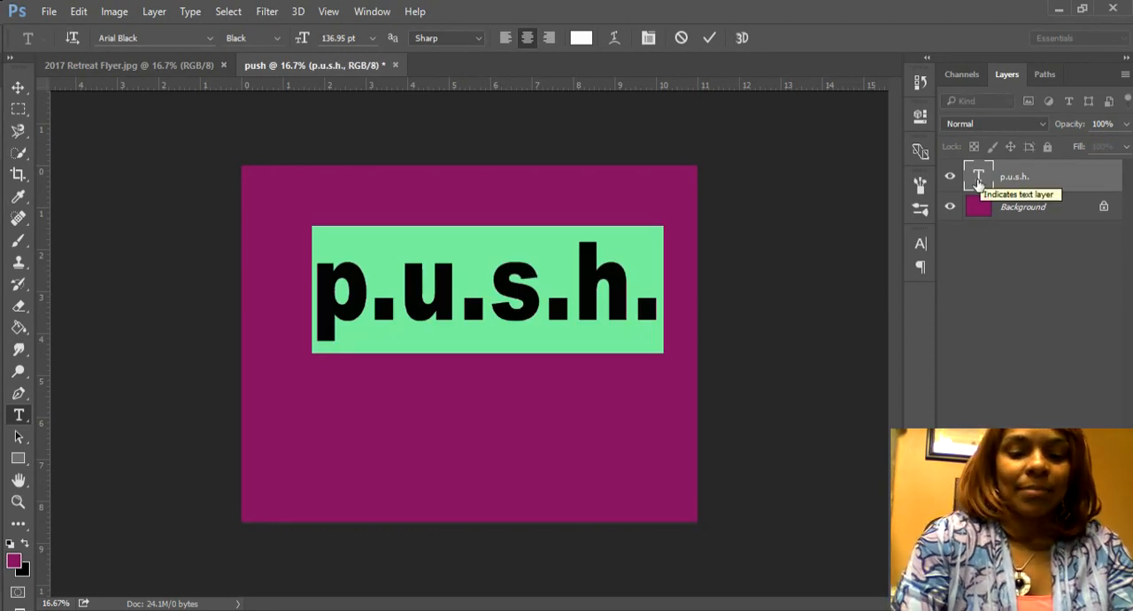
{"action": "type", "text": "P.U"}
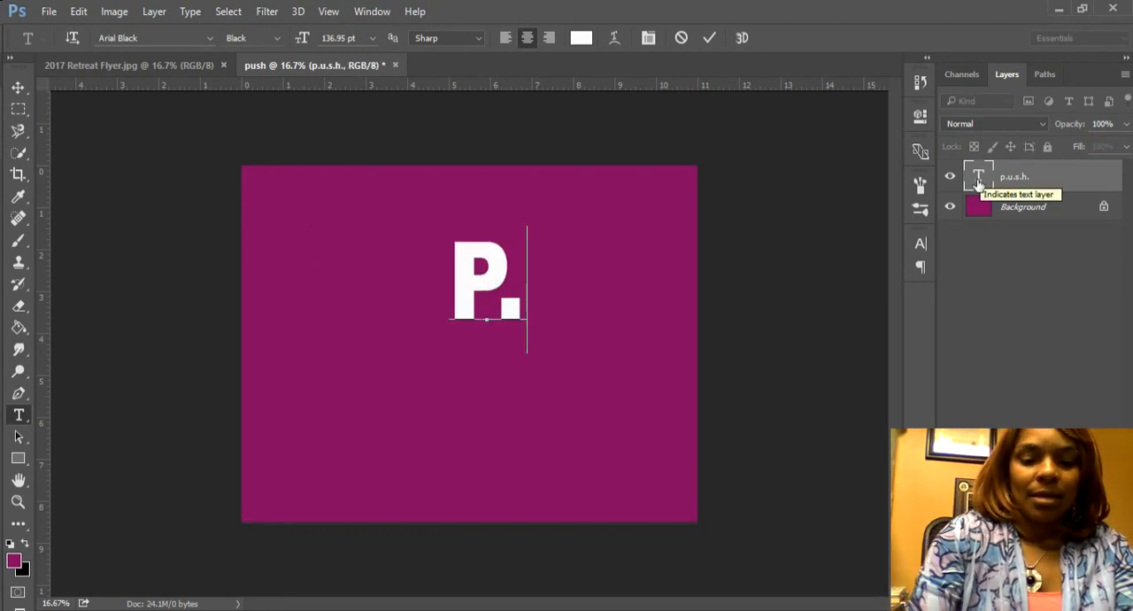
{"action": "type", "text": ".S.H"}
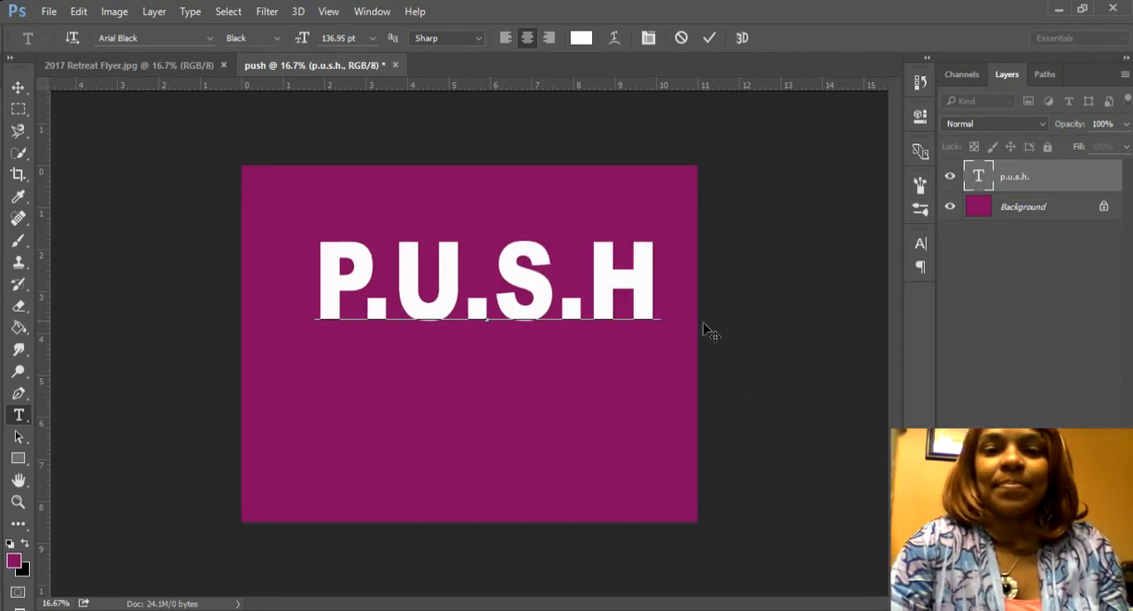
Step: Set the vertical scale of the P.U.S.H text to 143%
{"action": "left_click", "coordinate": [922, 245]}
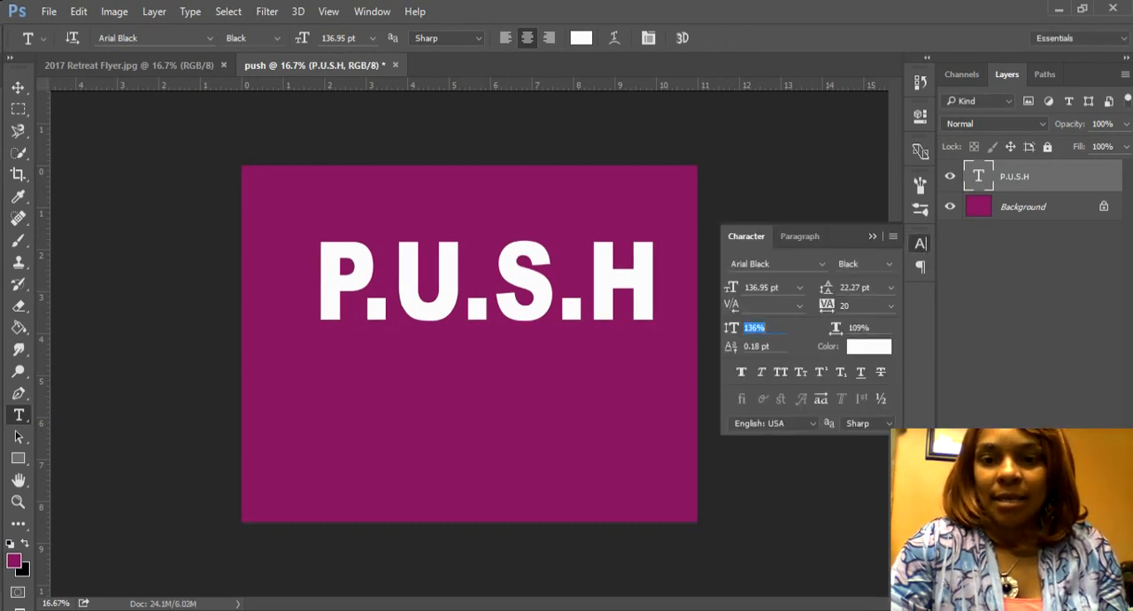
{"action": "type", "text": "146"}
{"action": "key", "text": "Return"}
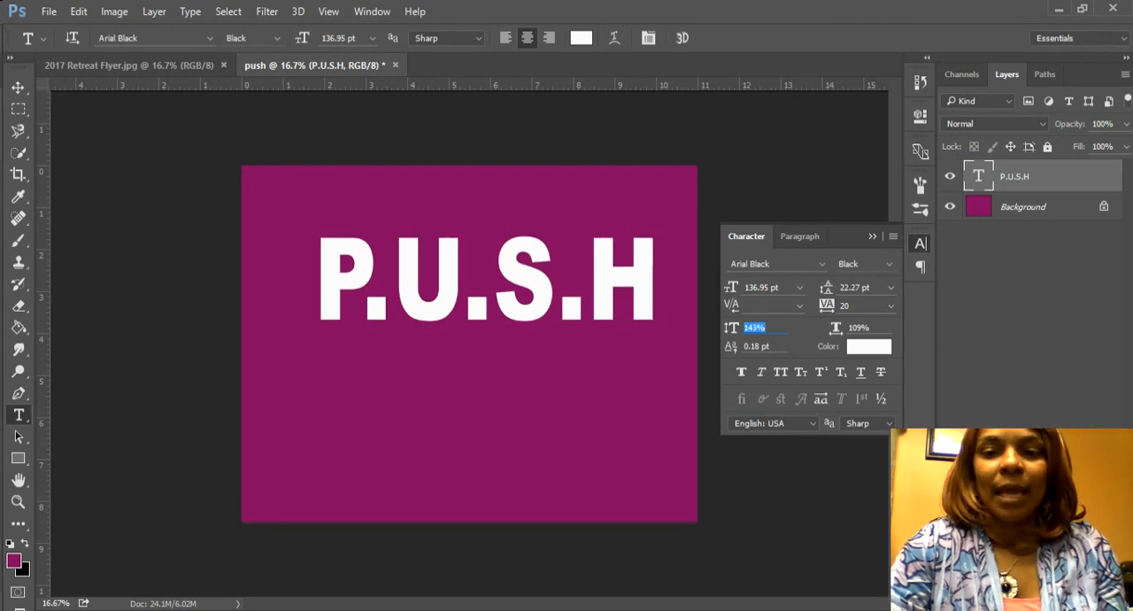
Step: Try a tracking of 100 on the P.U.S.H text and settle on 40
{"action": "key", "text": "shift+Tab"}
{"action": "type", "text": "100"}
{"action": "key", "text": "Tab"}
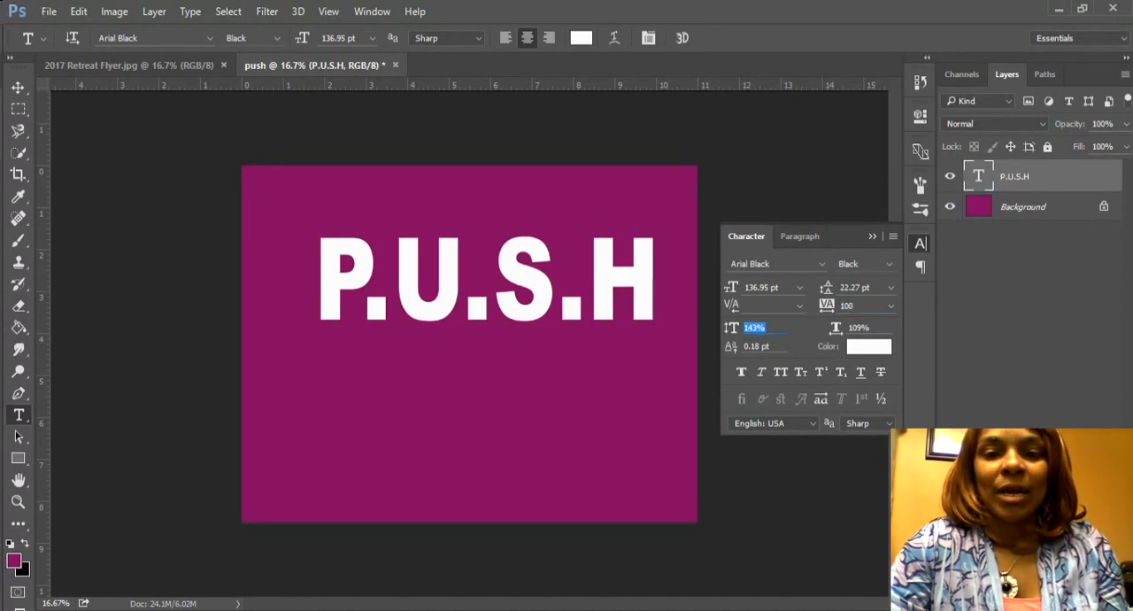
{"action": "key", "text": "shift+Tab"}
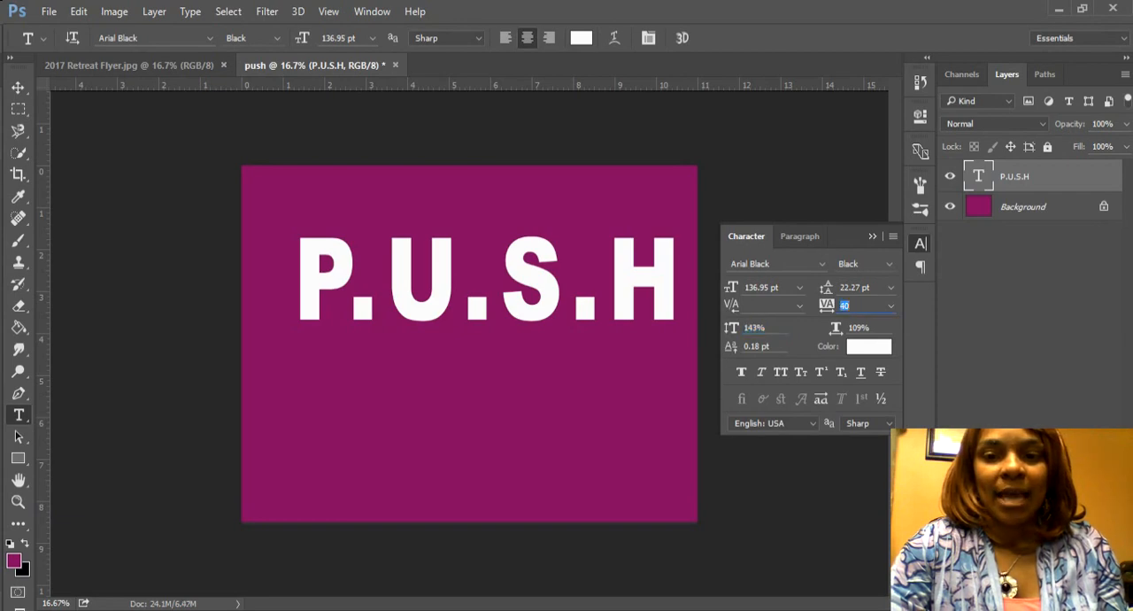
{"action": "type", "text": "40"}
{"action": "key", "text": "Tab"}
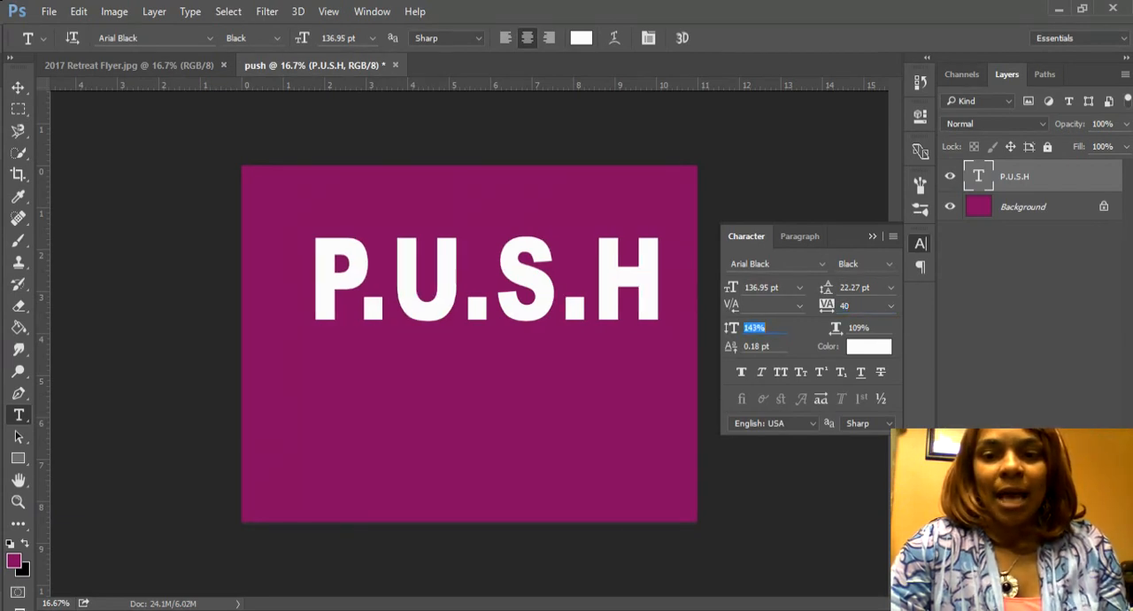
Step: Try horizontal scales of 120% and 102% on the P.U.S.H text and settle on 114%
{"action": "key", "text": "Tab"}
{"action": "type", "text": "120"}
{"action": "key", "text": "shift+Tab"}
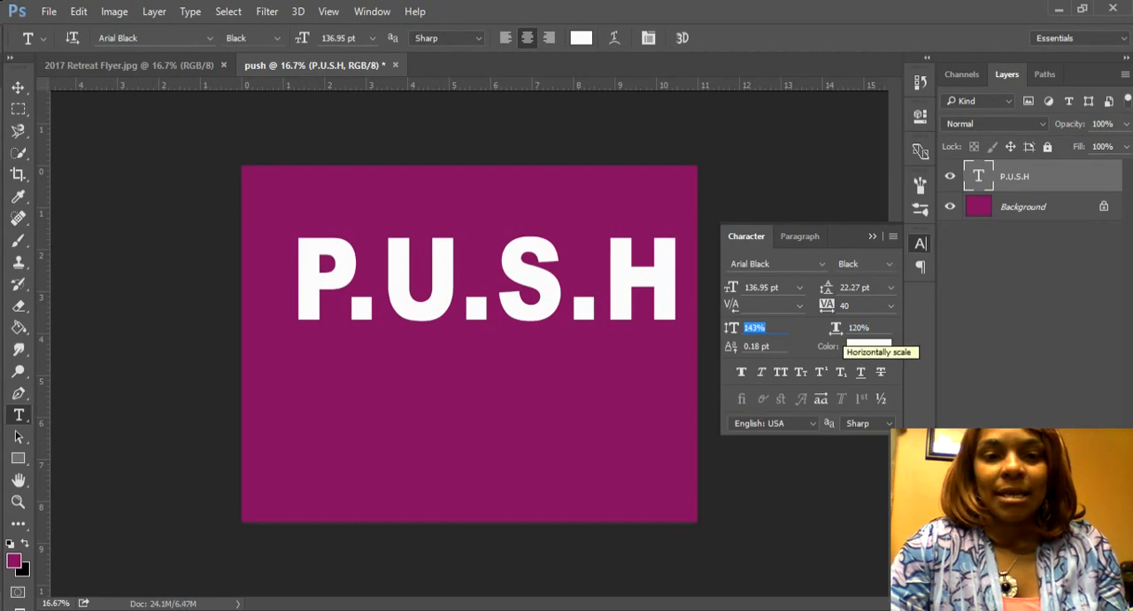
{"action": "key", "text": "Tab"}
{"action": "type", "text": "102"}
{"action": "key", "text": "shift+Tab"}
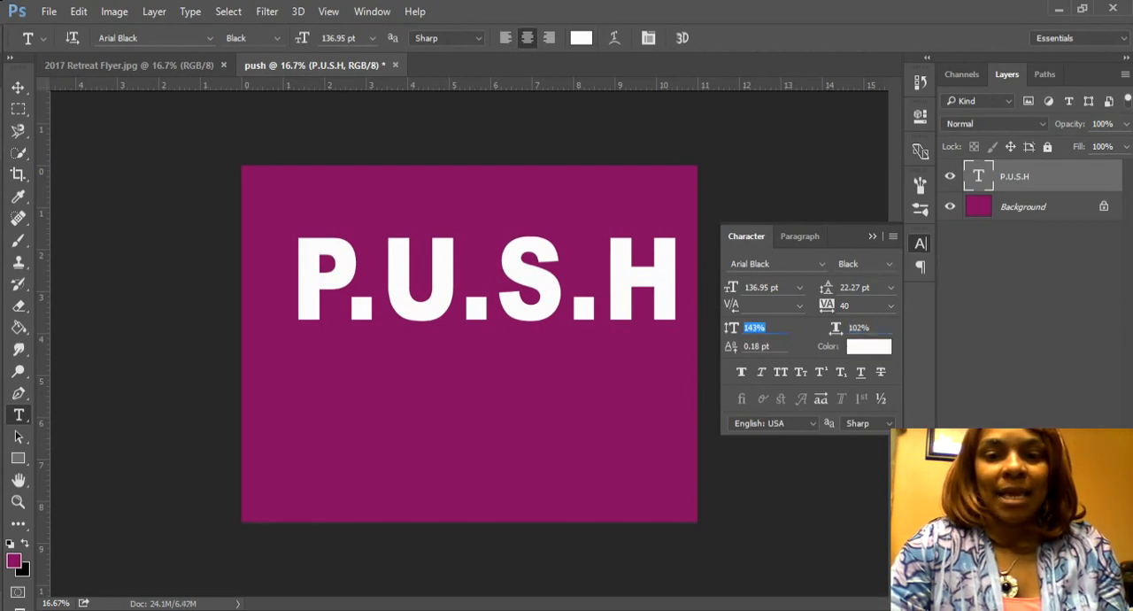
{"action": "key", "text": "Tab"}
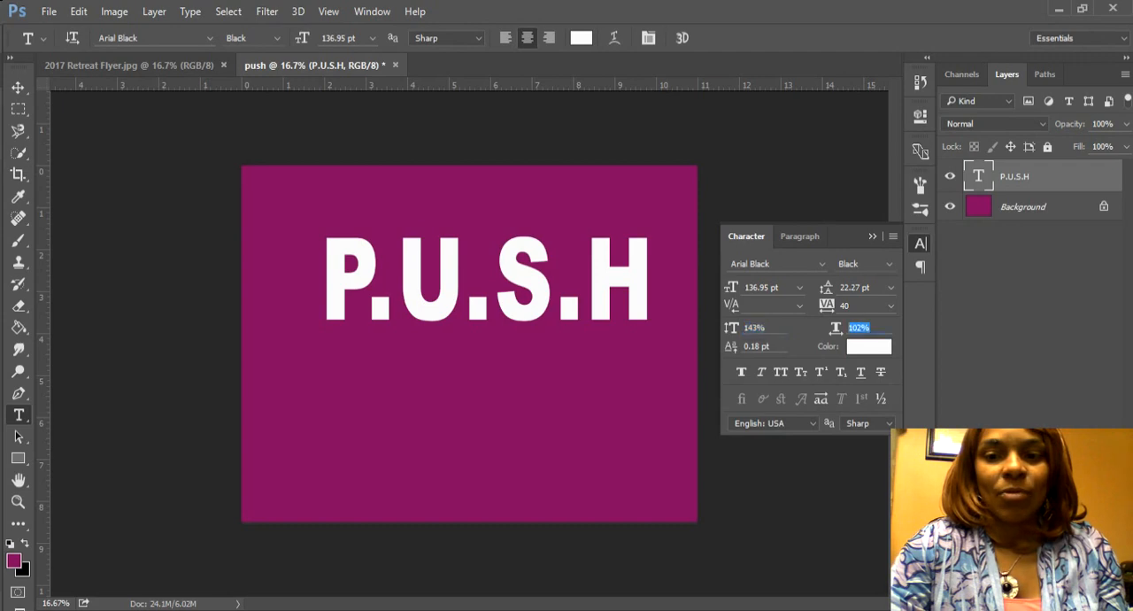
{"action": "left_click_drag", "start_coordinate": [844, 327], "coordinate": [836, 327]}
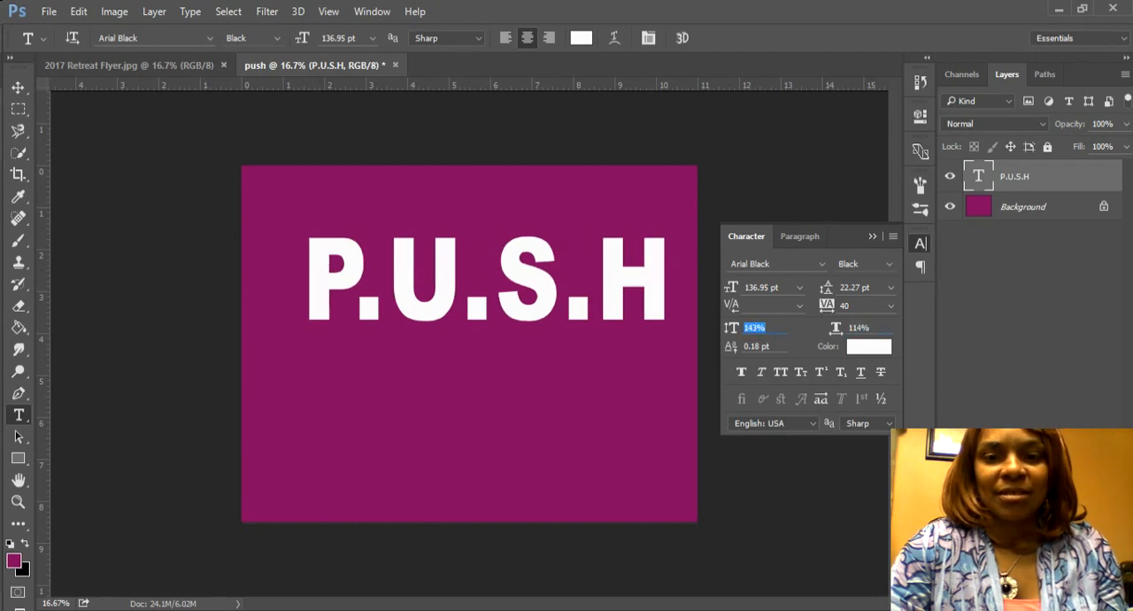
{"action": "left_click", "coordinate": [978, 183]}
{"action": "left_click", "coordinate": [676, 285]}
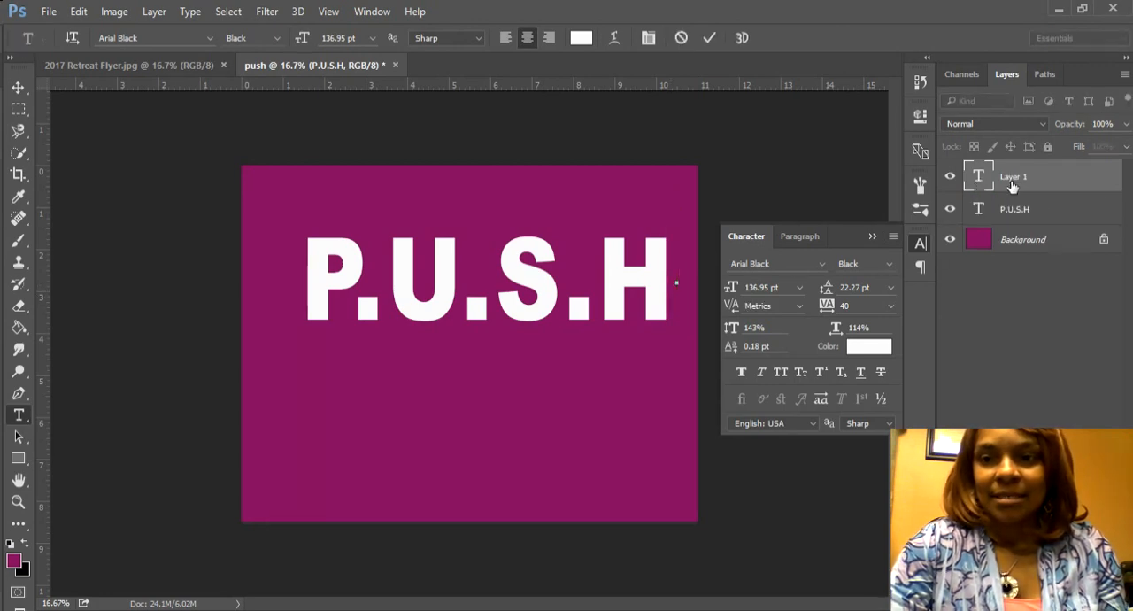
{"action": "left_click", "coordinate": [980, 207]}
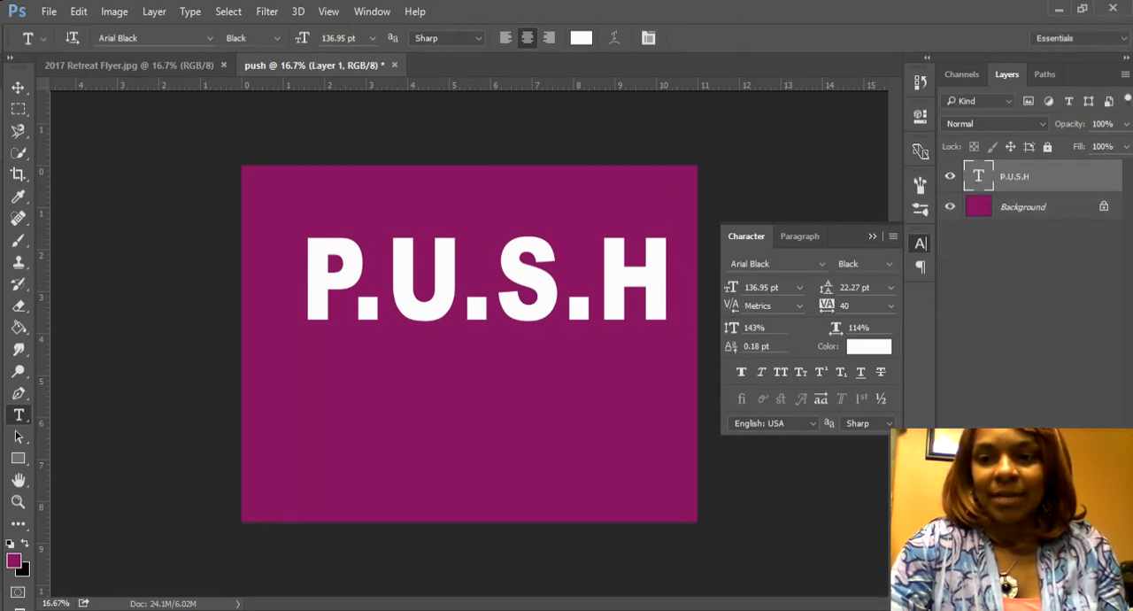
Step: Add a closing period to the title text so it reads P.U.S.H. and commit the edit
{"action": "double_click", "coordinate": [978, 177]}
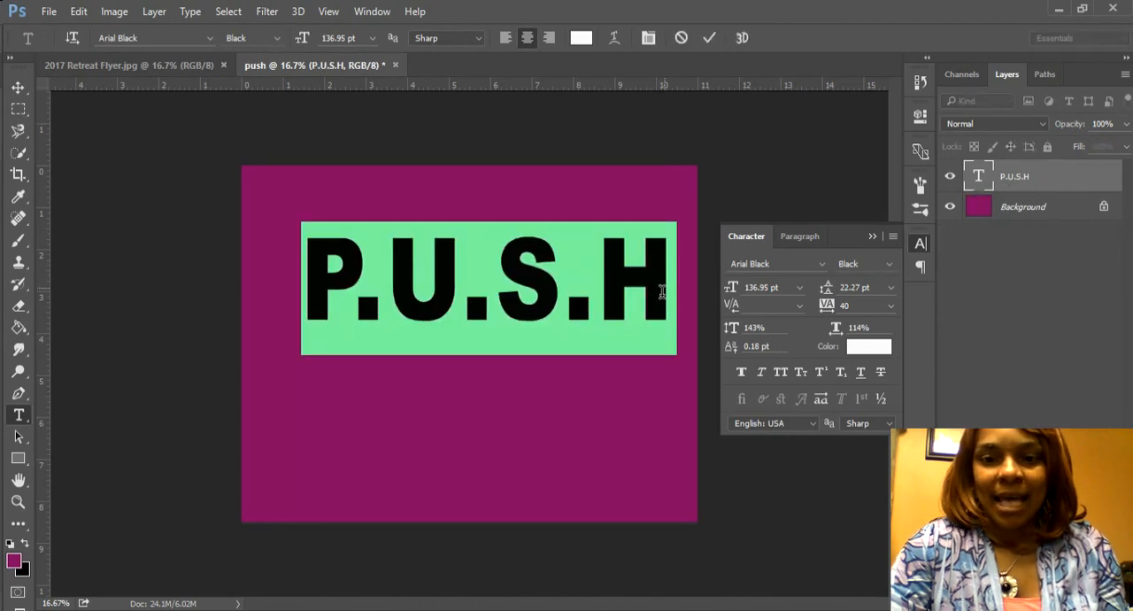
{"action": "left_click", "coordinate": [661, 292]}
{"action": "type", "text": "."}
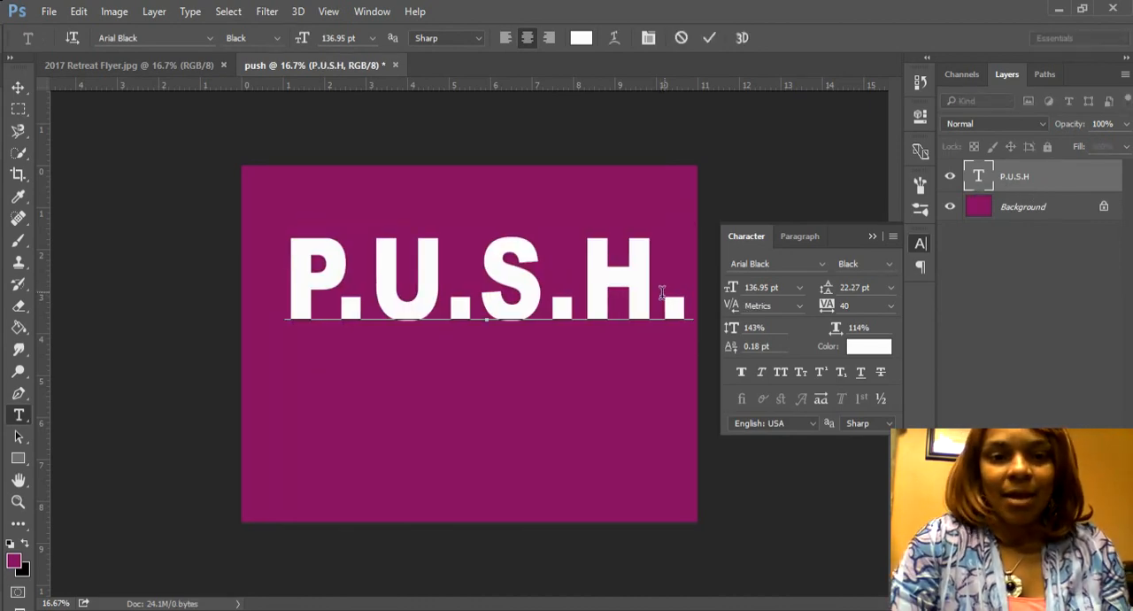
{"action": "left_click", "coordinate": [18, 86]}
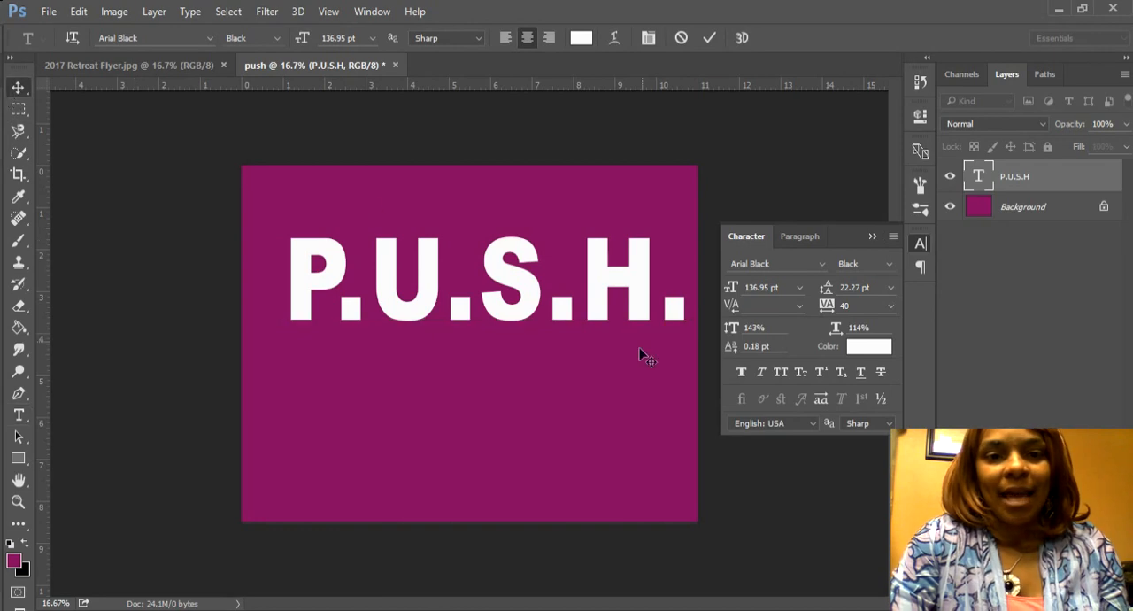
{"action": "left_click", "coordinate": [872, 235]}
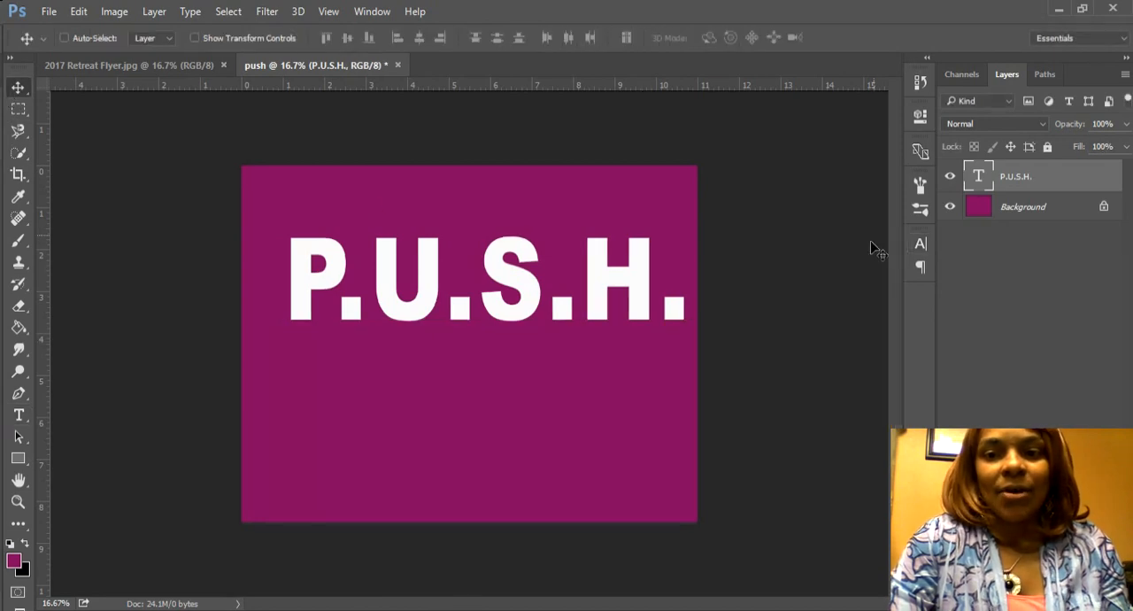
Step: Compare the title with the 2017 Retreat Flyer and add a reversed linear silver Gradient Overlay to the P.U.S.H. text layer
{"action": "left_click", "coordinate": [165, 69]}
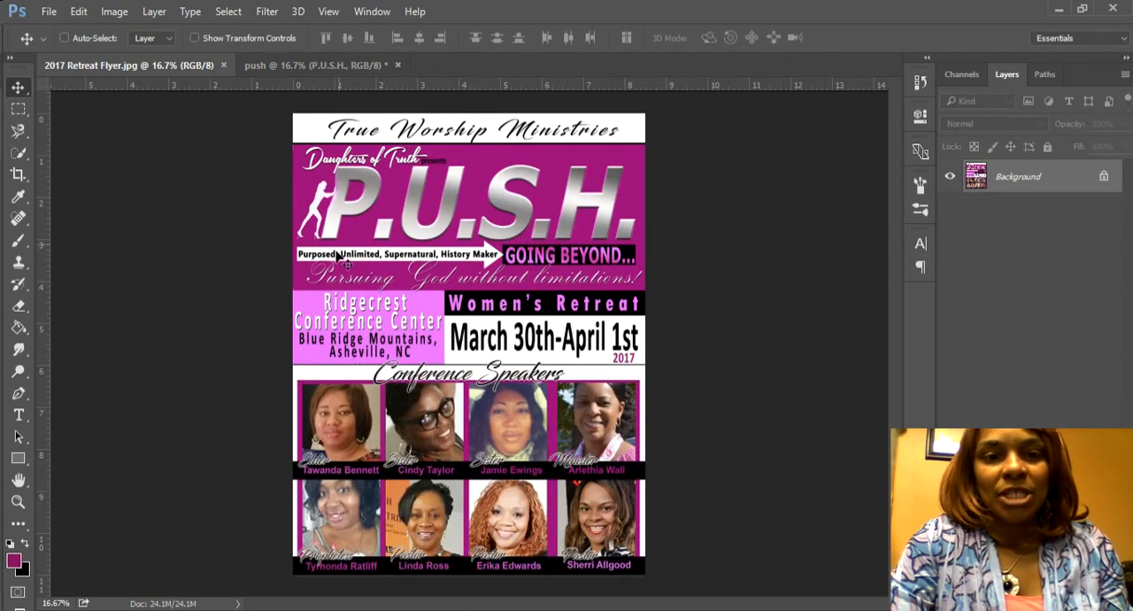
{"action": "left_click", "coordinate": [320, 70]}
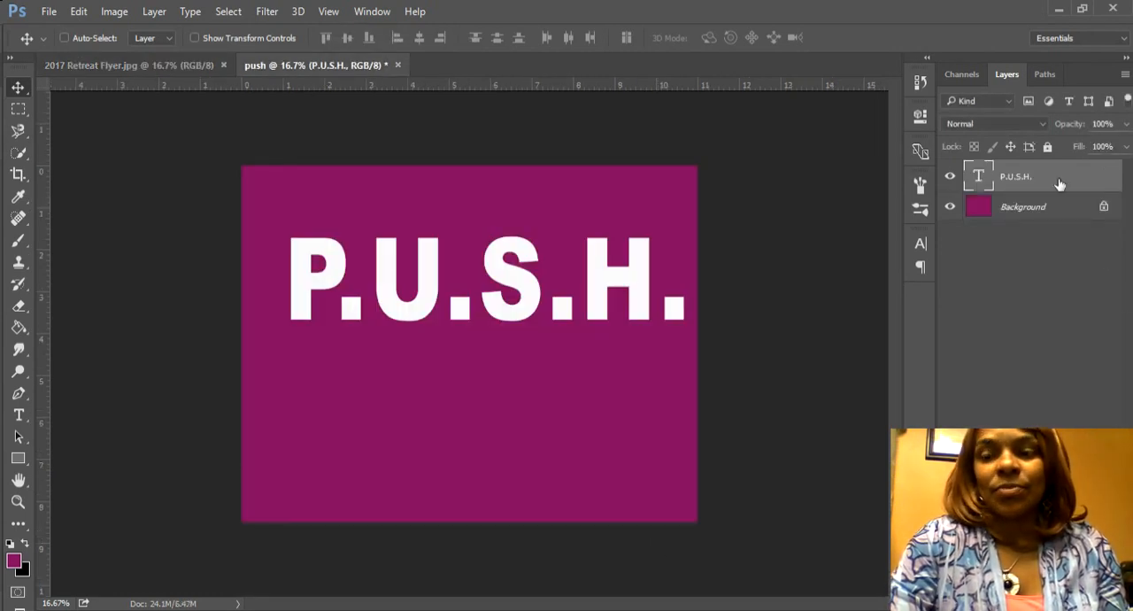
{"action": "right_click", "coordinate": [1060, 182]}
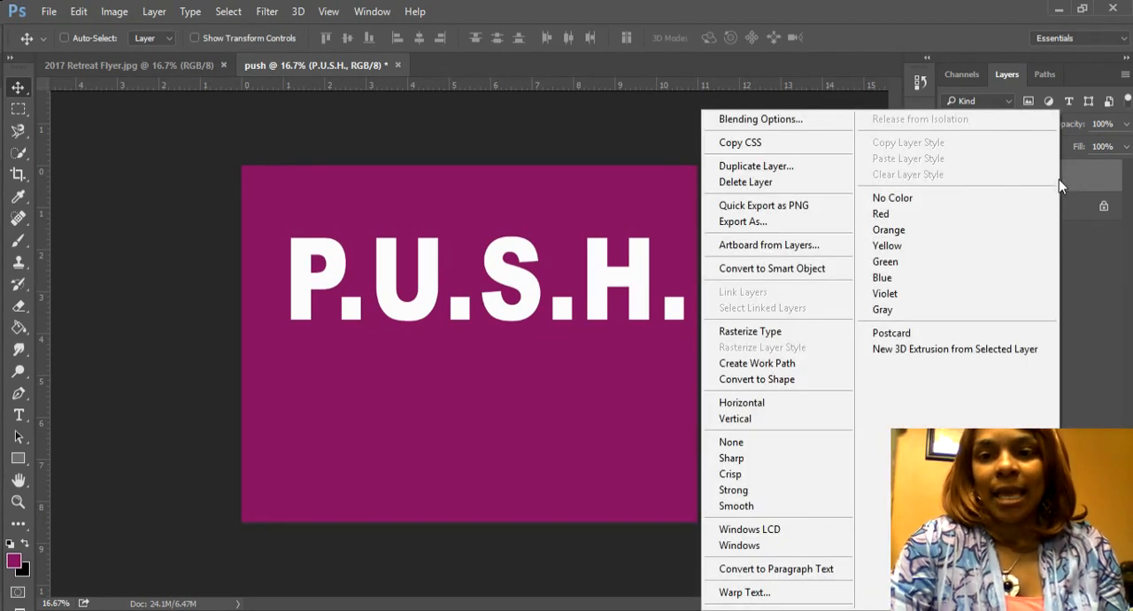
{"action": "left_click", "coordinate": [804, 134]}
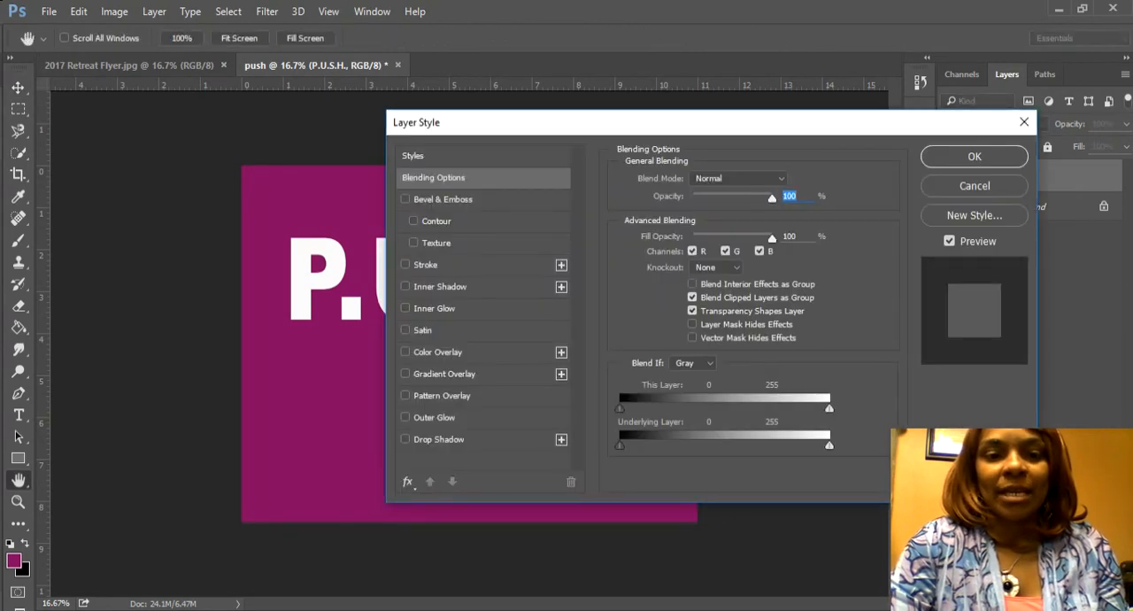
{"action": "left_click", "coordinate": [406, 374]}
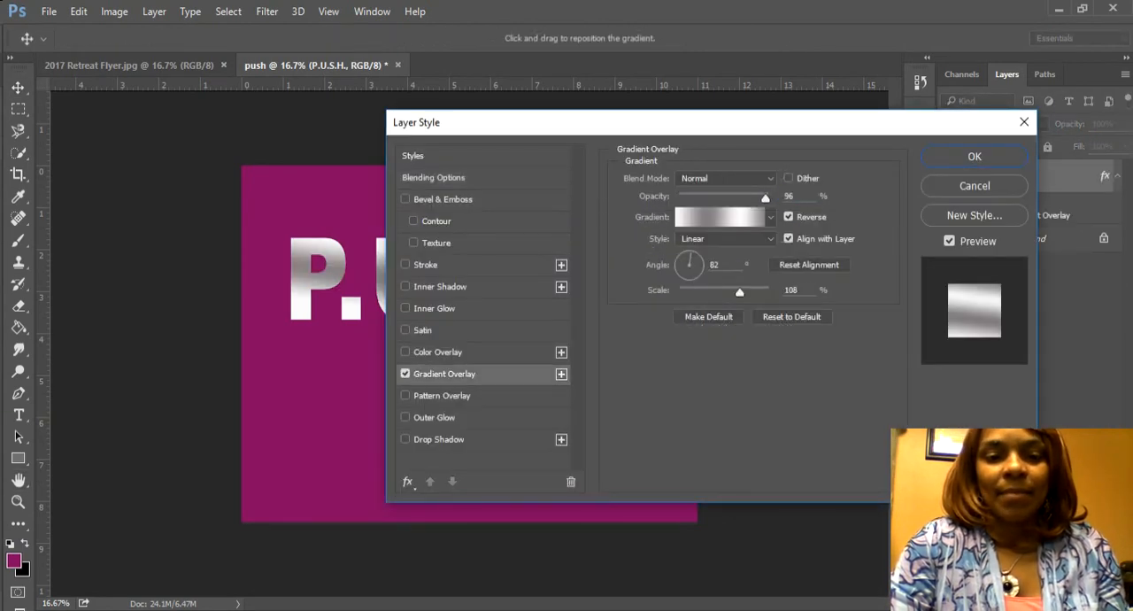
Step: Examine the overlay gradient's color stops and the color of its first grey stop without changing them
{"action": "left_click", "coordinate": [719, 217]}
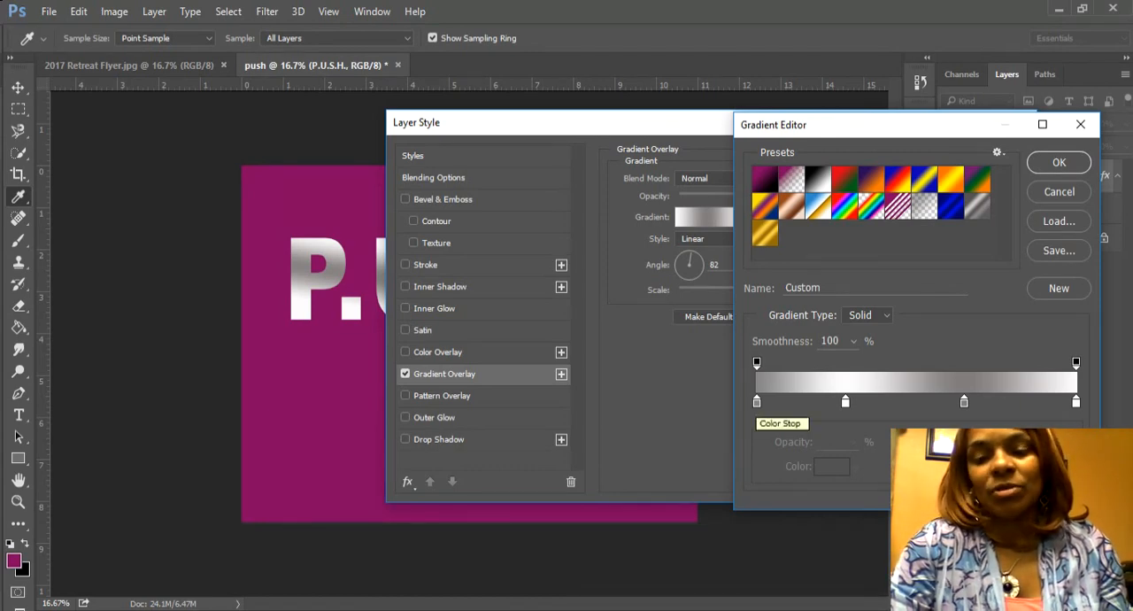
{"action": "left_click", "coordinate": [757, 402]}
{"action": "double_click", "coordinate": [757, 403]}
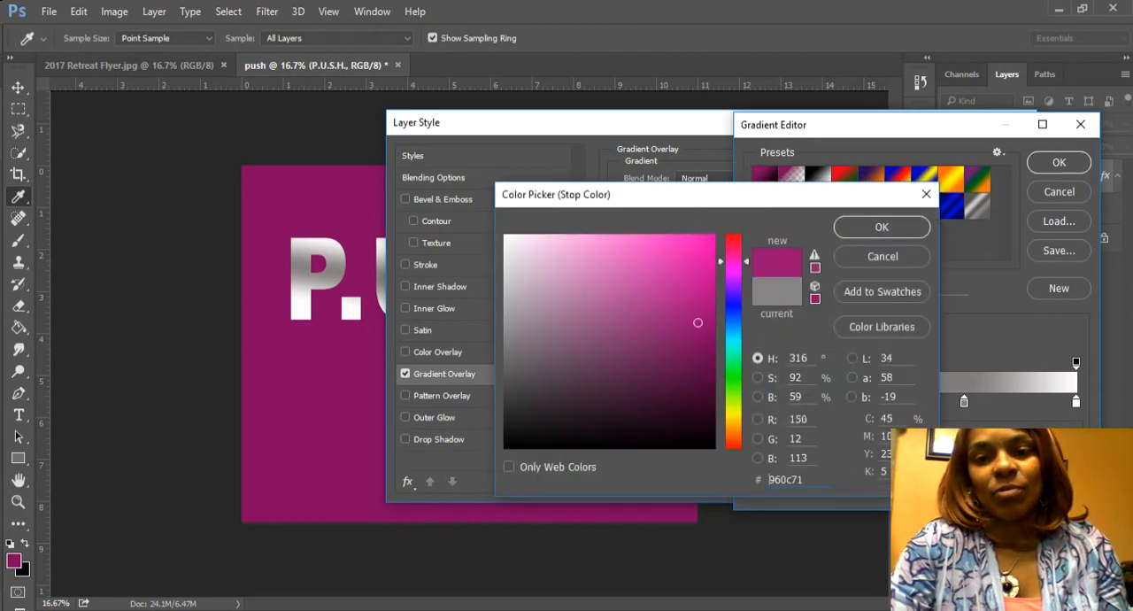
{"action": "left_click", "coordinate": [883, 256]}
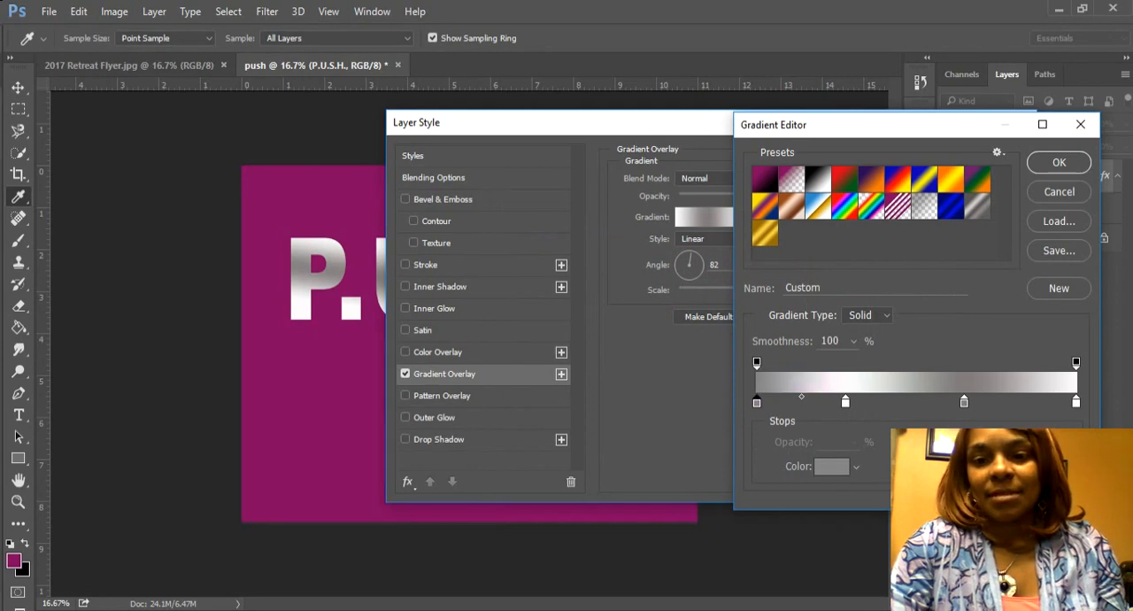
{"action": "left_click", "coordinate": [1059, 163]}
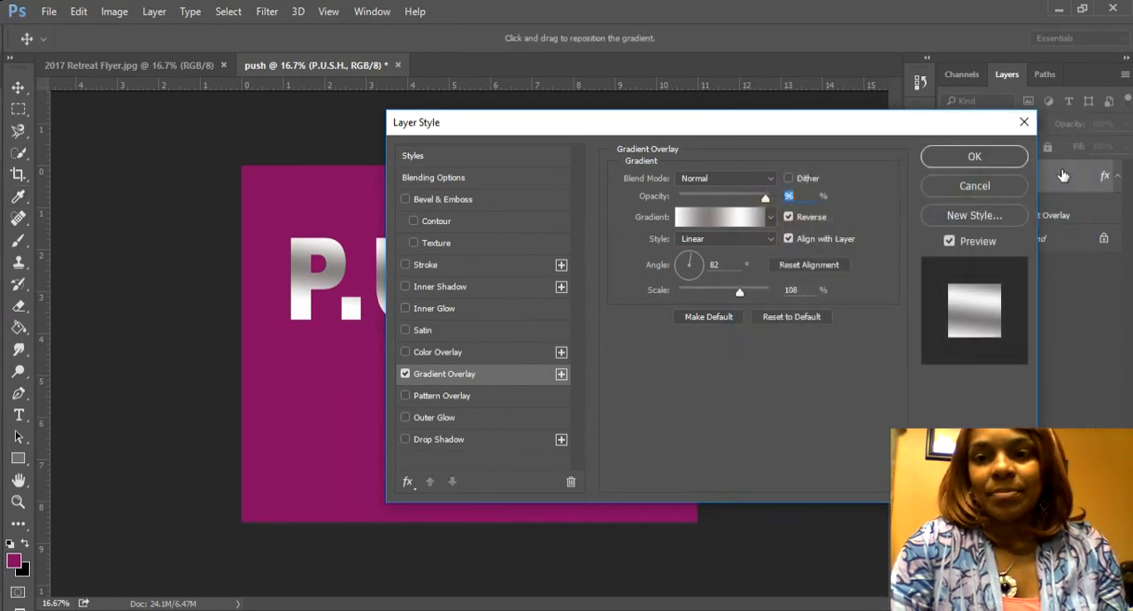
Step: Add a Drop Shadow to the P.U.S.H. text with a distance of 23 px, spread of 14% and size of 0 px
{"action": "left_click_drag", "start_coordinate": [648, 122], "coordinate": [778, 106]}
{"action": "left_click", "coordinate": [535, 423]}
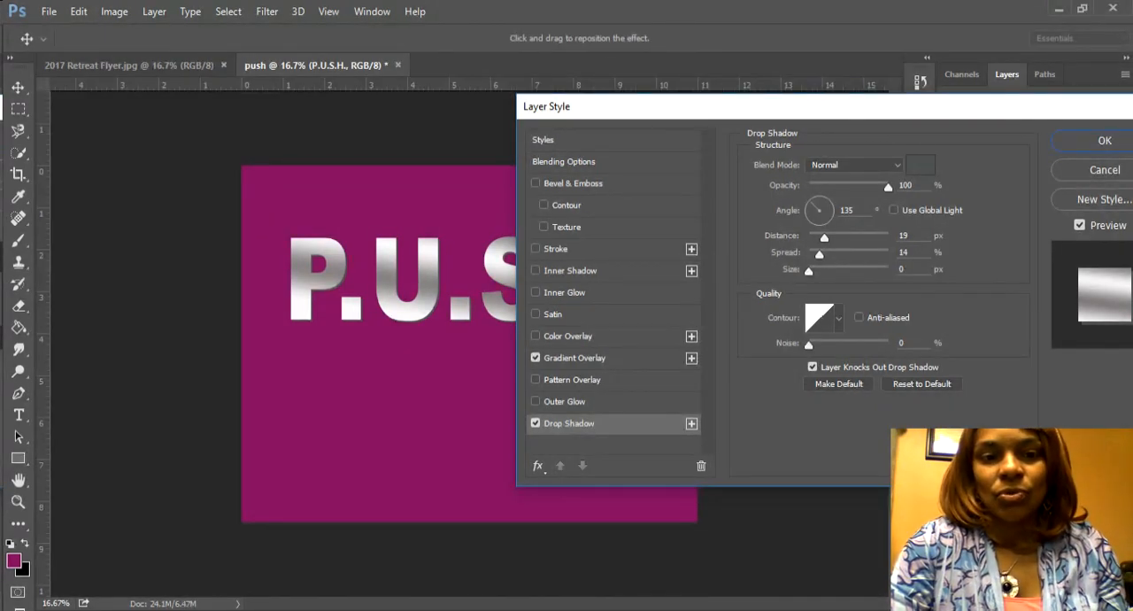
{"action": "mouse_move", "coordinate": [824, 238]}
{"action": "left_mouse_down"}
{"action": "mouse_move", "coordinate": [874, 237]}
{"action": "mouse_move", "coordinate": [823, 237]}
{"action": "mouse_move", "coordinate": [819, 254]}
{"action": "left_mouse_up"}
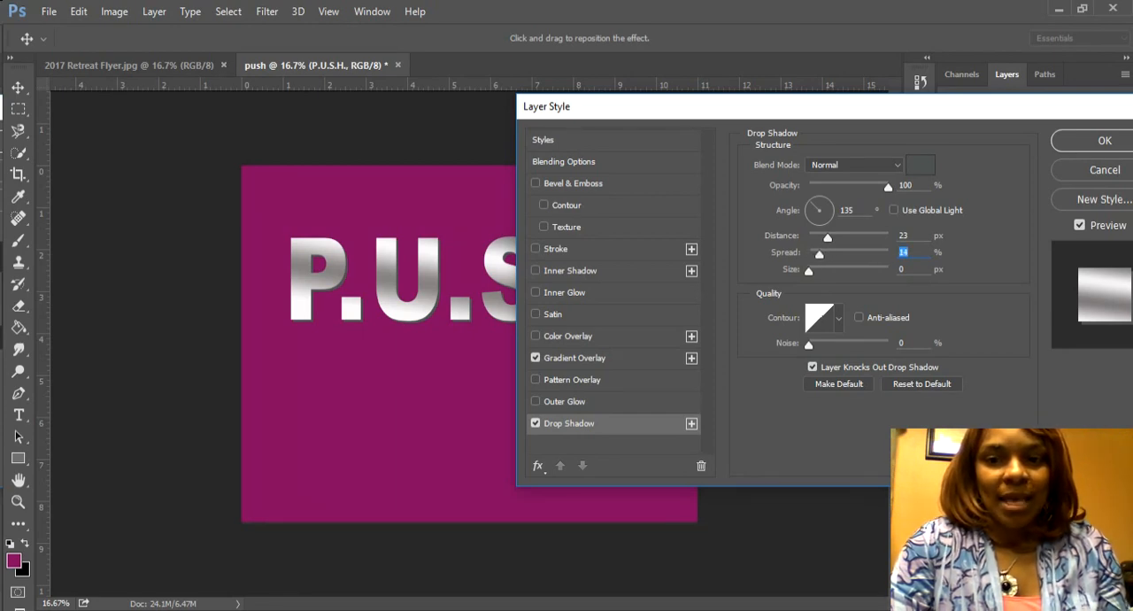
{"action": "mouse_move", "coordinate": [808, 271]}
{"action": "left_mouse_down"}
{"action": "mouse_move", "coordinate": [855, 270]}
{"action": "mouse_move", "coordinate": [808, 271]}
{"action": "left_mouse_up"}
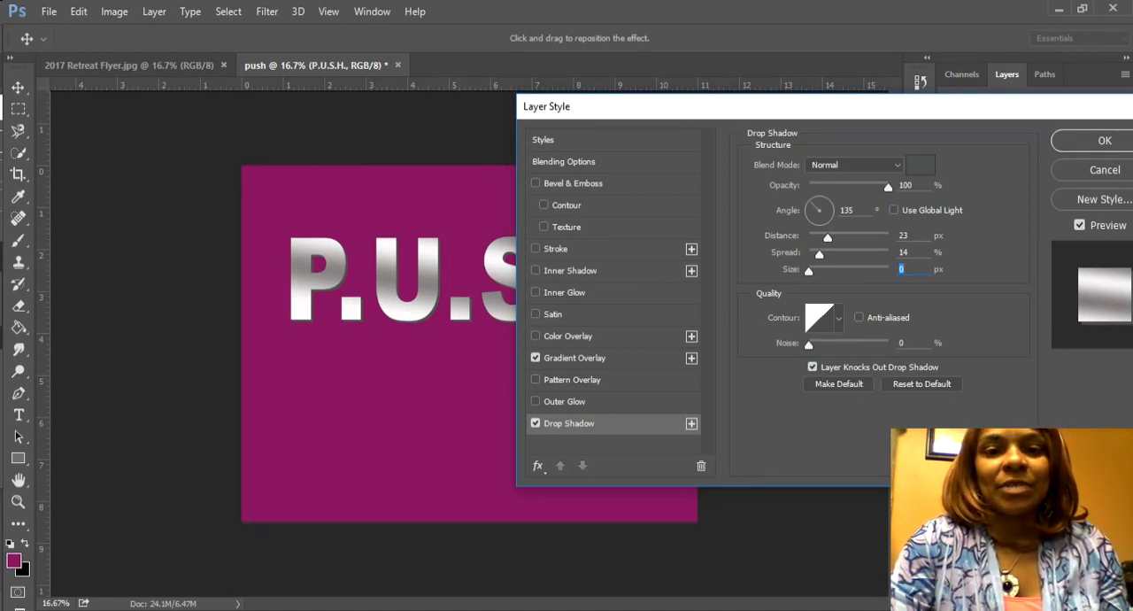
Step: Add a Pillow Emboss bevel with 709% depth, 13 px size and 9 px soften, and apply the text's layer styles
{"action": "left_click", "coordinate": [535, 183]}
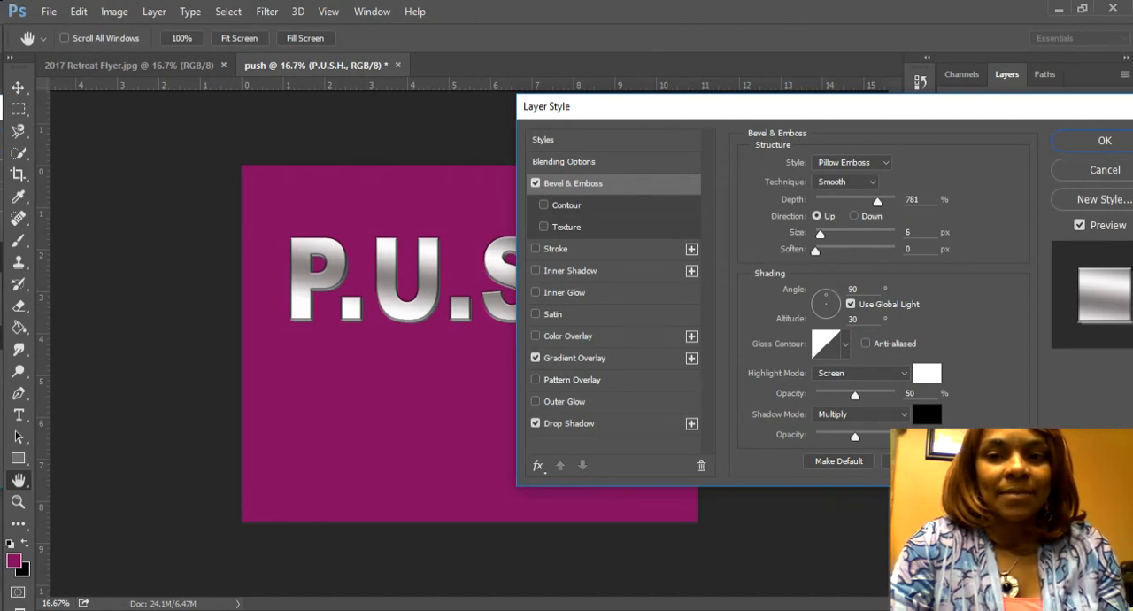
{"action": "mouse_move", "coordinate": [877, 202]}
{"action": "left_mouse_down"}
{"action": "mouse_move", "coordinate": [836, 202]}
{"action": "mouse_move", "coordinate": [893, 202]}
{"action": "left_mouse_up"}
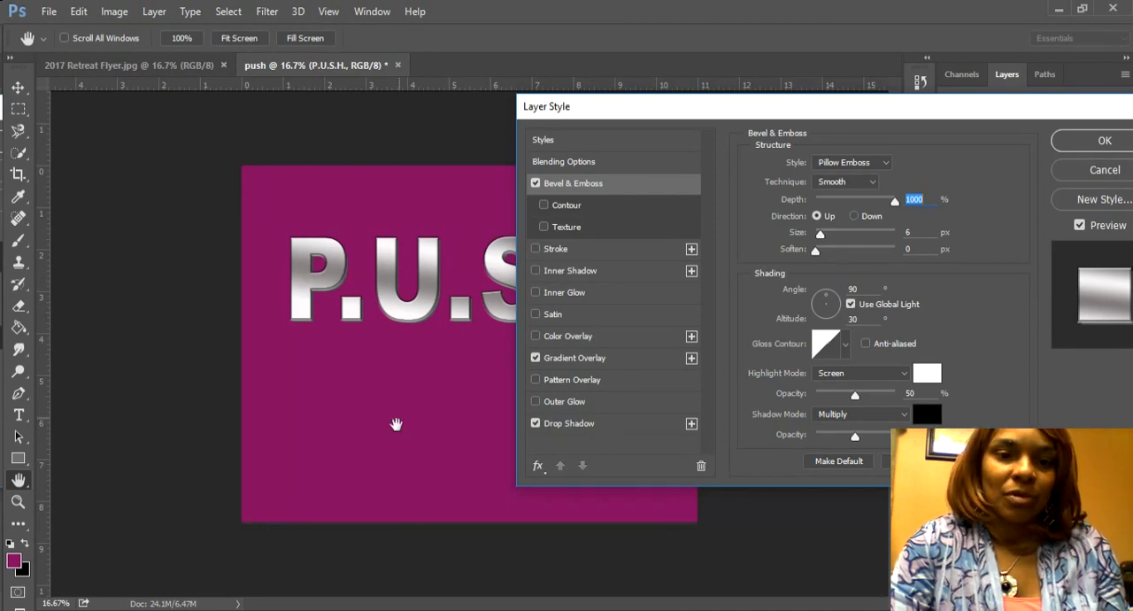
{"action": "left_click_drag", "start_coordinate": [894, 201], "coordinate": [873, 202]}
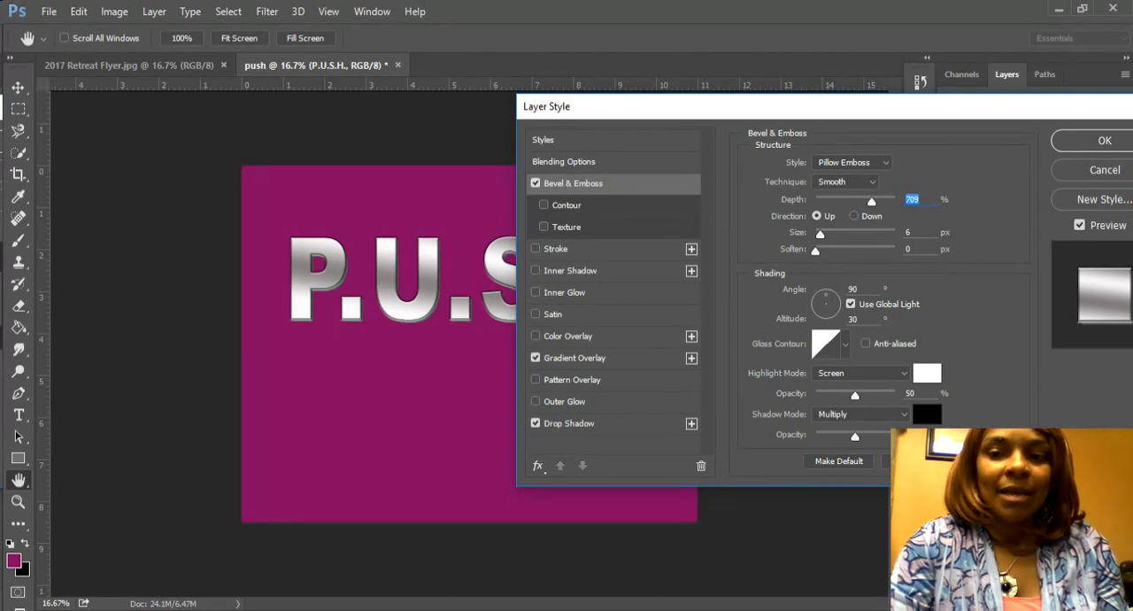
{"action": "mouse_move", "coordinate": [819, 233]}
{"action": "left_mouse_down"}
{"action": "mouse_move", "coordinate": [859, 234]}
{"action": "mouse_move", "coordinate": [825, 233]}
{"action": "left_mouse_up"}
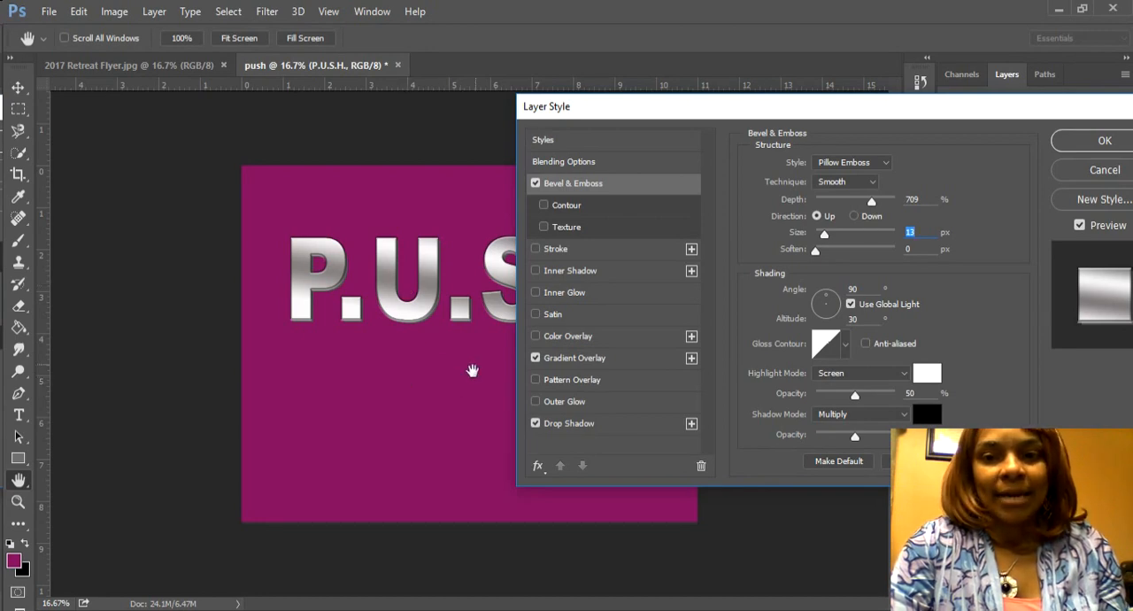
{"action": "left_click_drag", "start_coordinate": [815, 250], "coordinate": [864, 252]}
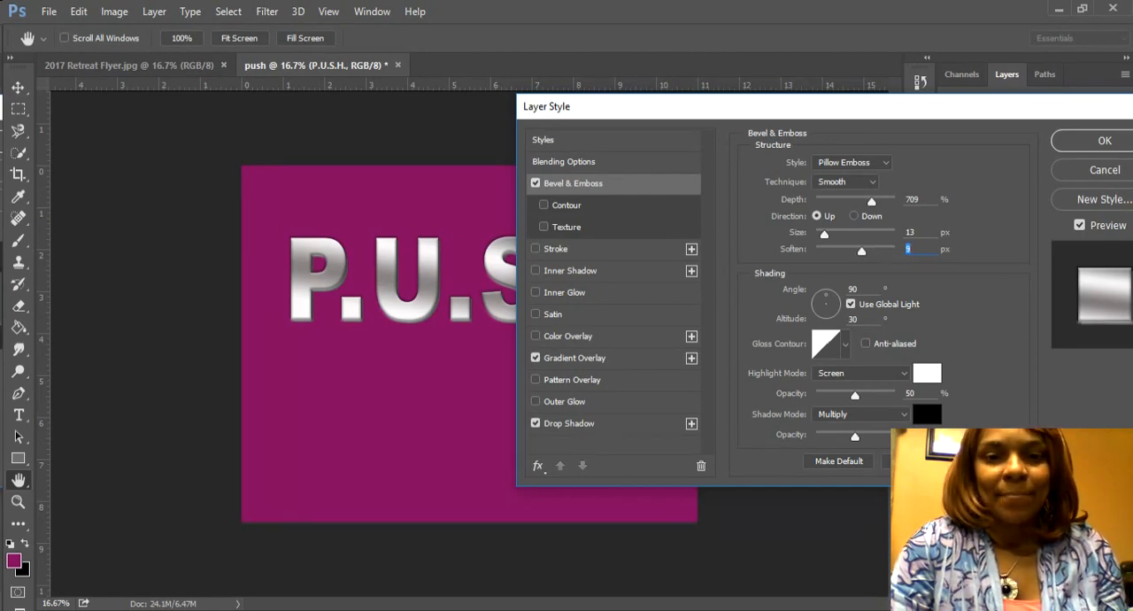
{"action": "left_click", "coordinate": [1102, 142]}
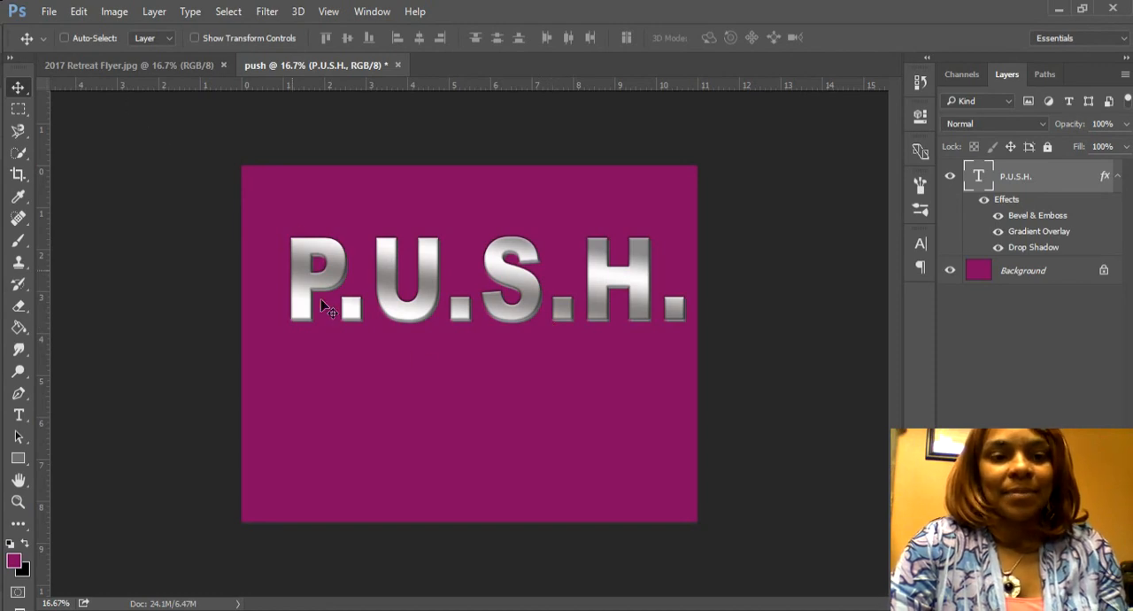
Step: Place the Push silohette image from the Fresh Wind folder into the document as an embedded layer
{"action": "left_click", "coordinate": [49, 12]}
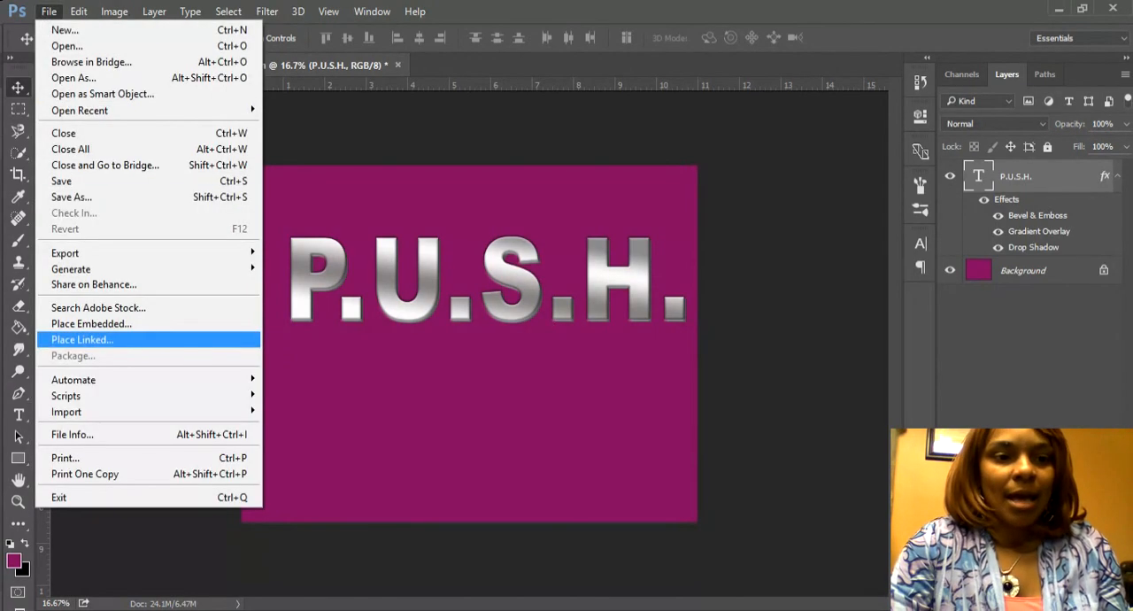
{"action": "left_click", "coordinate": [105, 325]}
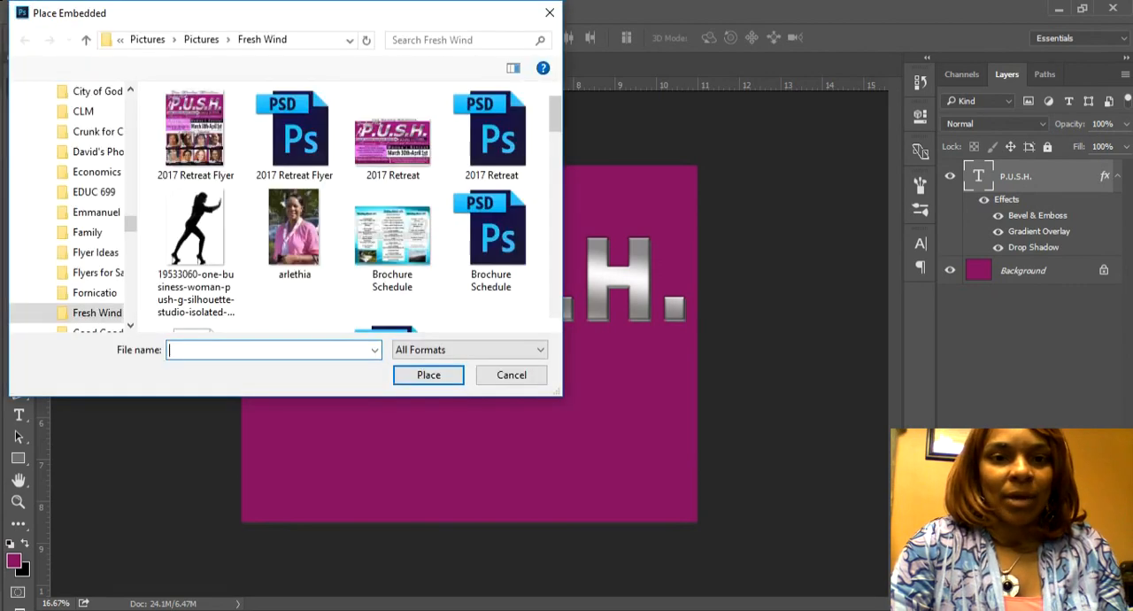
{"action": "left_click_drag", "start_coordinate": [556, 120], "coordinate": [567, 270]}
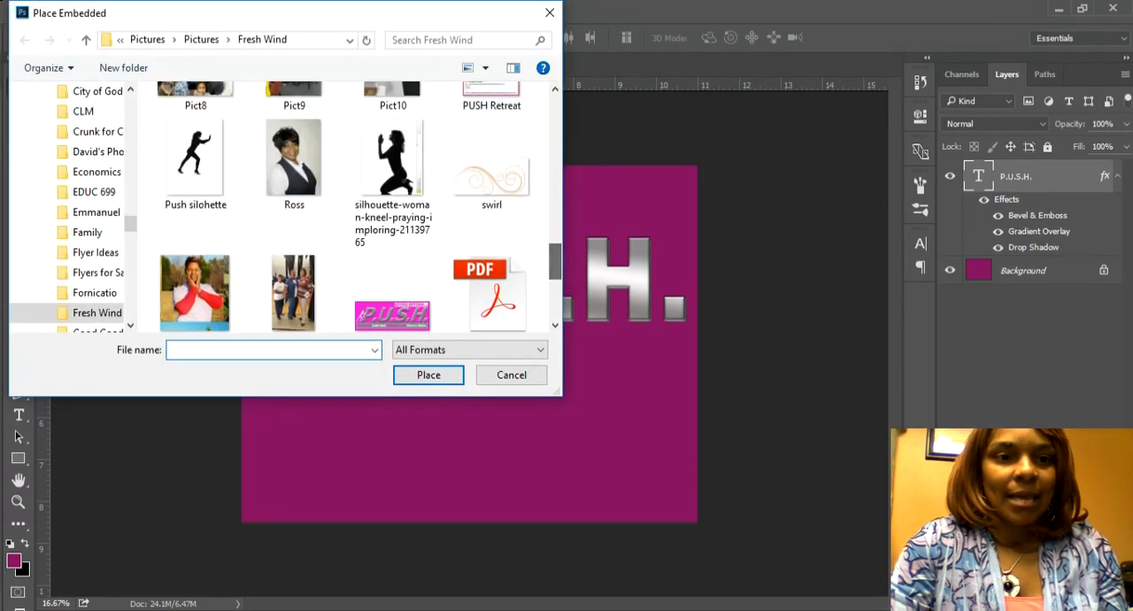
{"action": "left_click", "coordinate": [195, 160]}
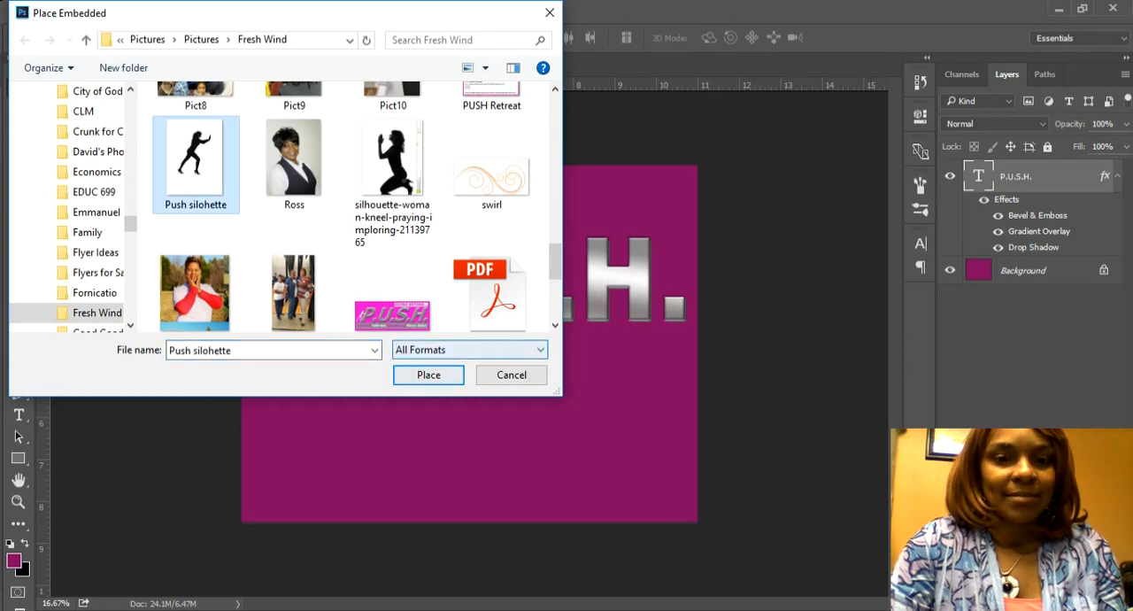
{"action": "left_click", "coordinate": [442, 379]}
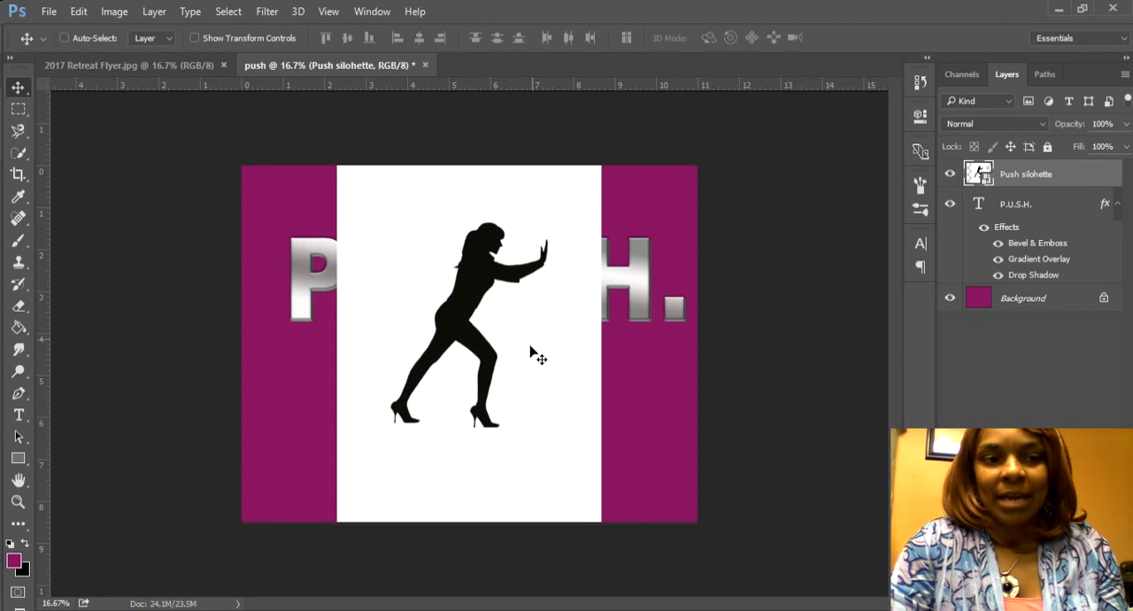
Step: Rasterize the Push silohette layer and remove its white background with the Magic Eraser Tool
{"action": "left_click", "coordinate": [19, 320]}
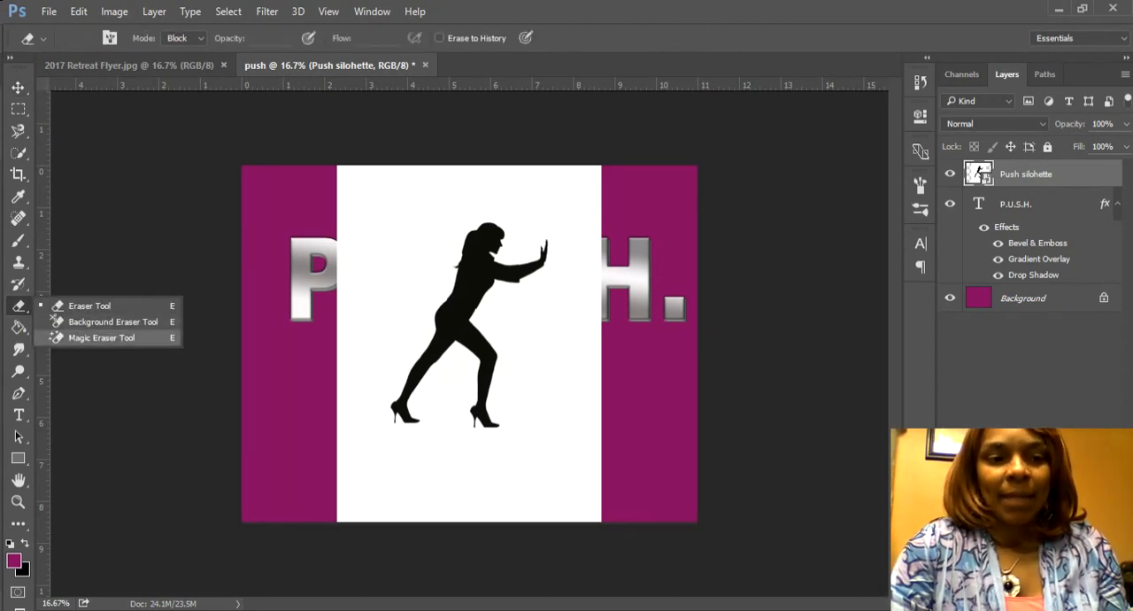
{"action": "left_click", "coordinate": [101, 337]}
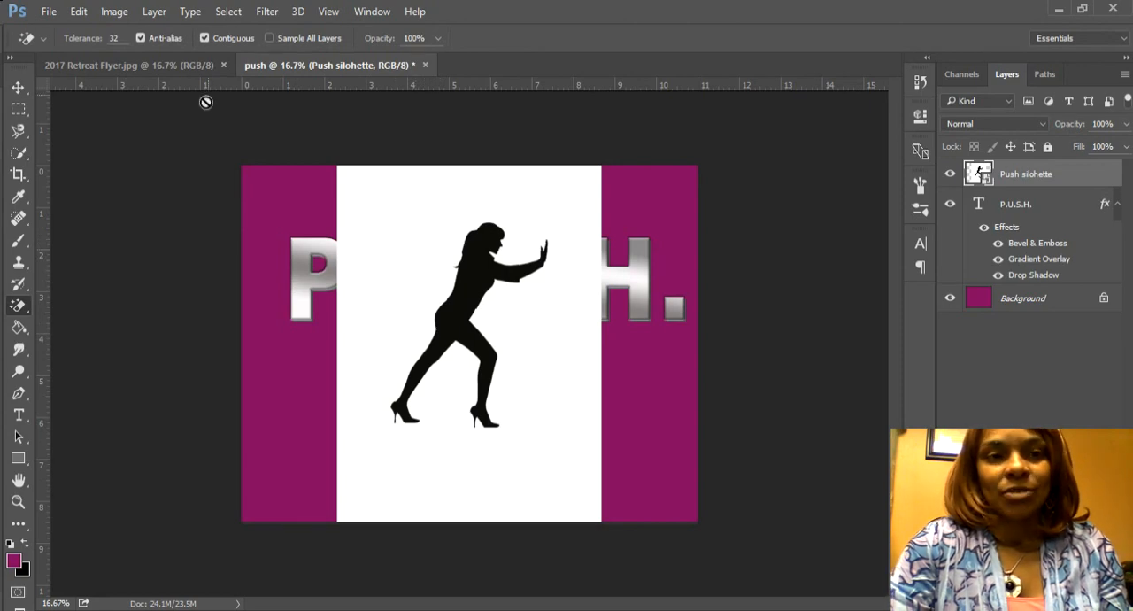
{"action": "left_click", "coordinate": [154, 11]}
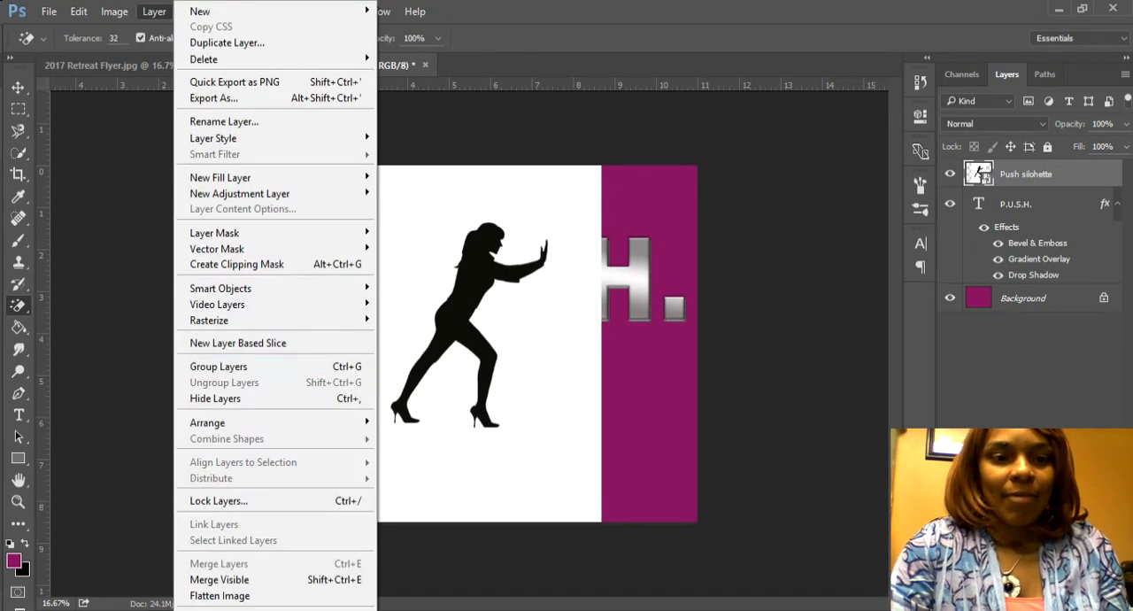
{"action": "mouse_move", "coordinate": [266, 319]}
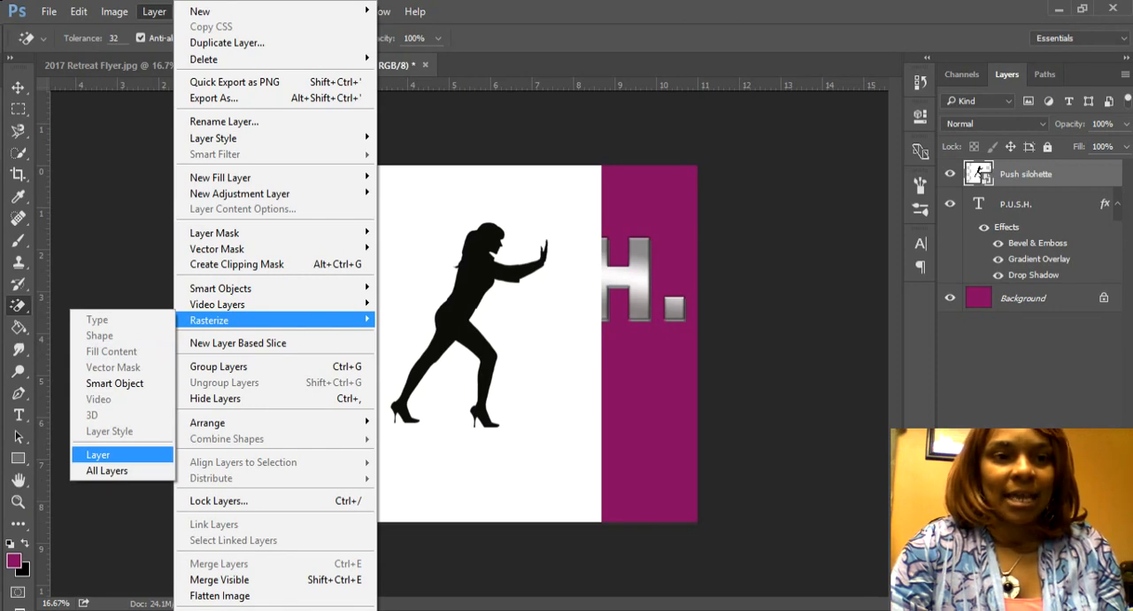
{"action": "left_click", "coordinate": [142, 457]}
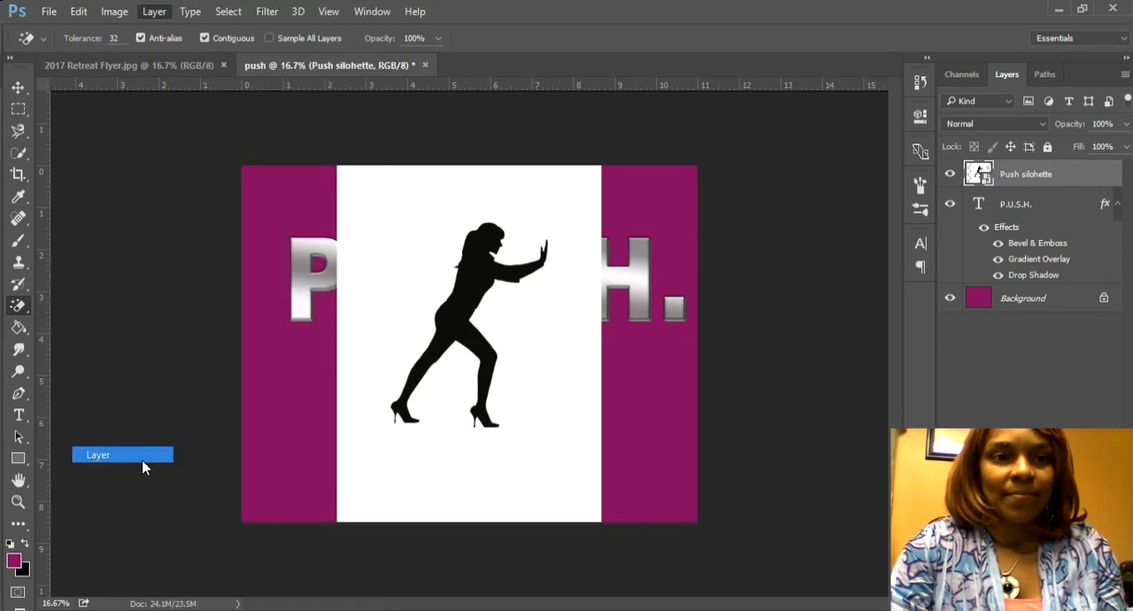
{"action": "left_click", "coordinate": [409, 252]}
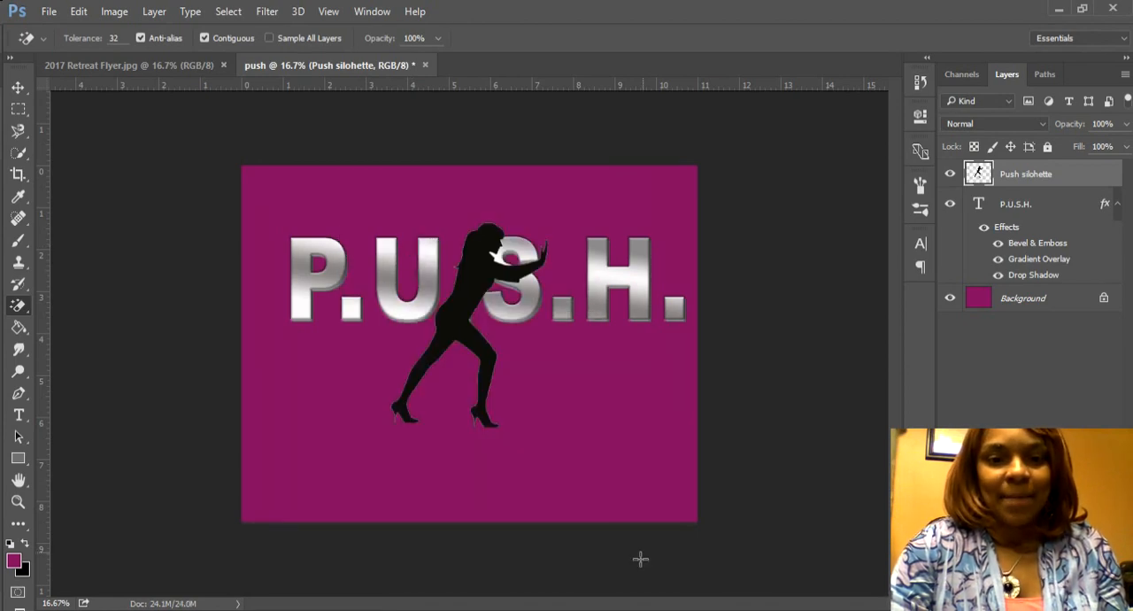
Step: Move the silhouette of the pushing woman over the letter P at the start of the title
{"action": "left_click", "coordinate": [18, 88]}
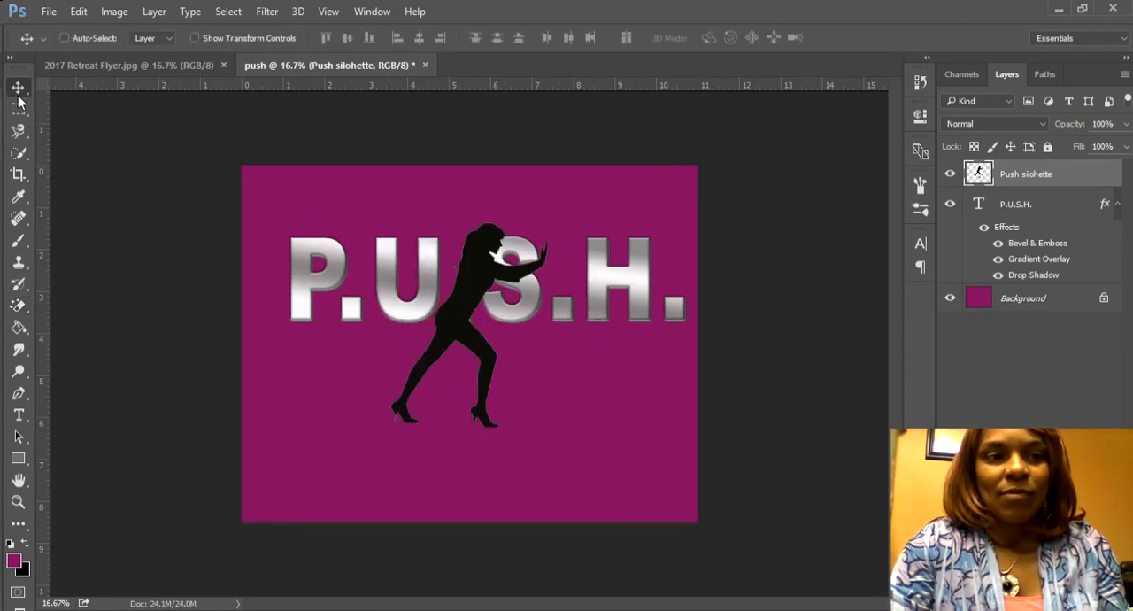
{"action": "left_click_drag", "start_coordinate": [462, 322], "coordinate": [330, 287]}
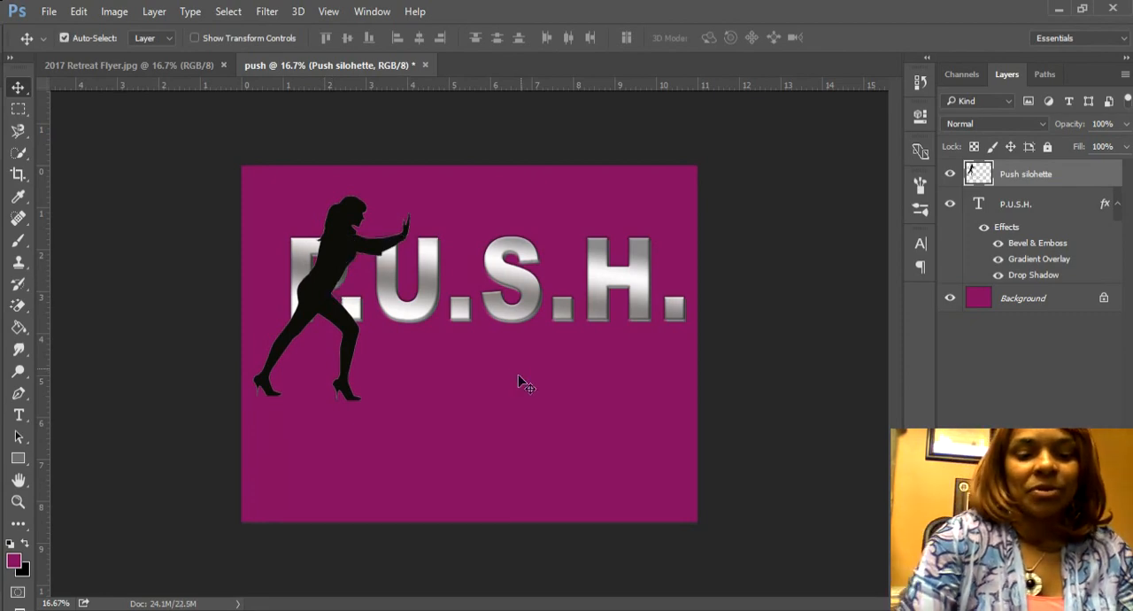
Step: Scale the silhouette to about 46% width and 41% height, and place it against the left side of the letter P
{"action": "key", "text": "ctrl+t"}
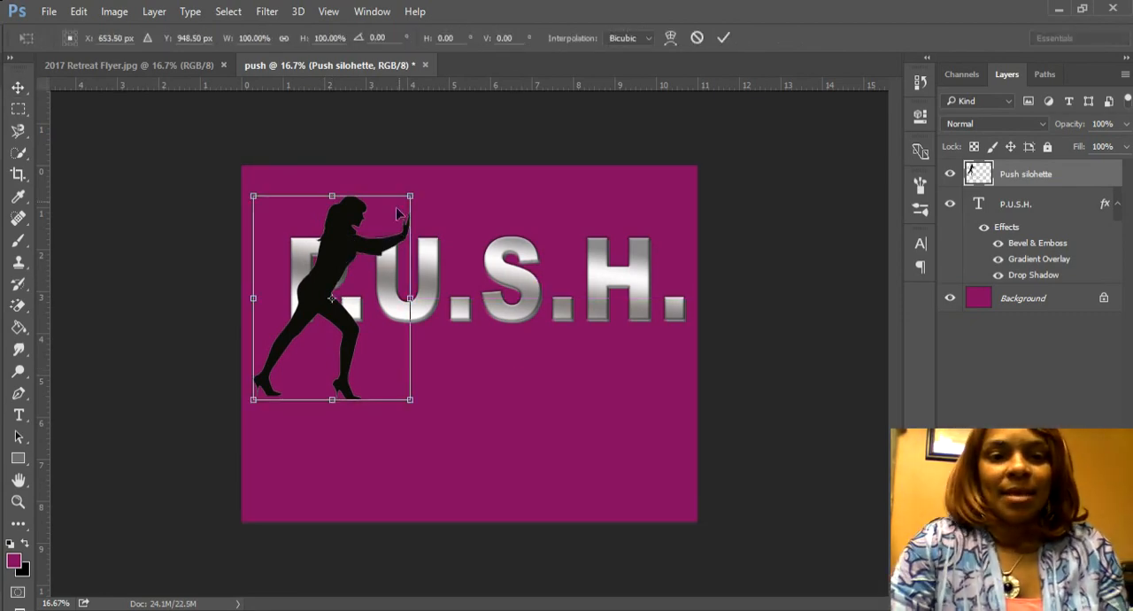
{"action": "left_click_drag", "start_coordinate": [407, 400], "coordinate": [329, 324]}
{"action": "left_click_drag", "start_coordinate": [292, 196], "coordinate": [292, 237]}
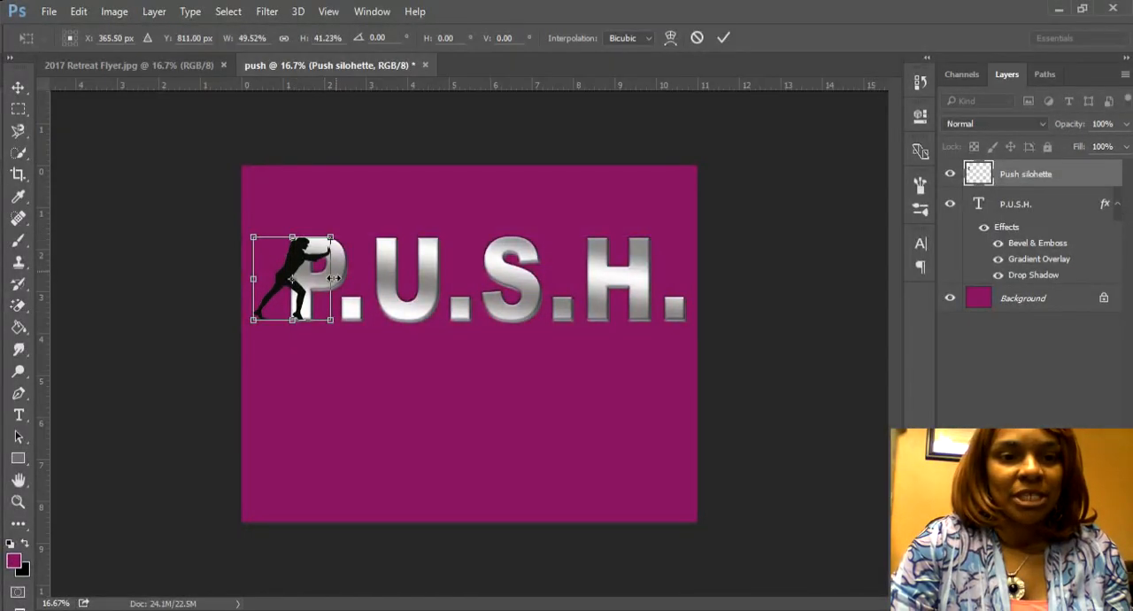
{"action": "mouse_move", "coordinate": [329, 284]}
{"action": "left_mouse_down"}
{"action": "mouse_move", "coordinate": [314, 283]}
{"action": "mouse_move", "coordinate": [326, 283]}
{"action": "left_mouse_up"}
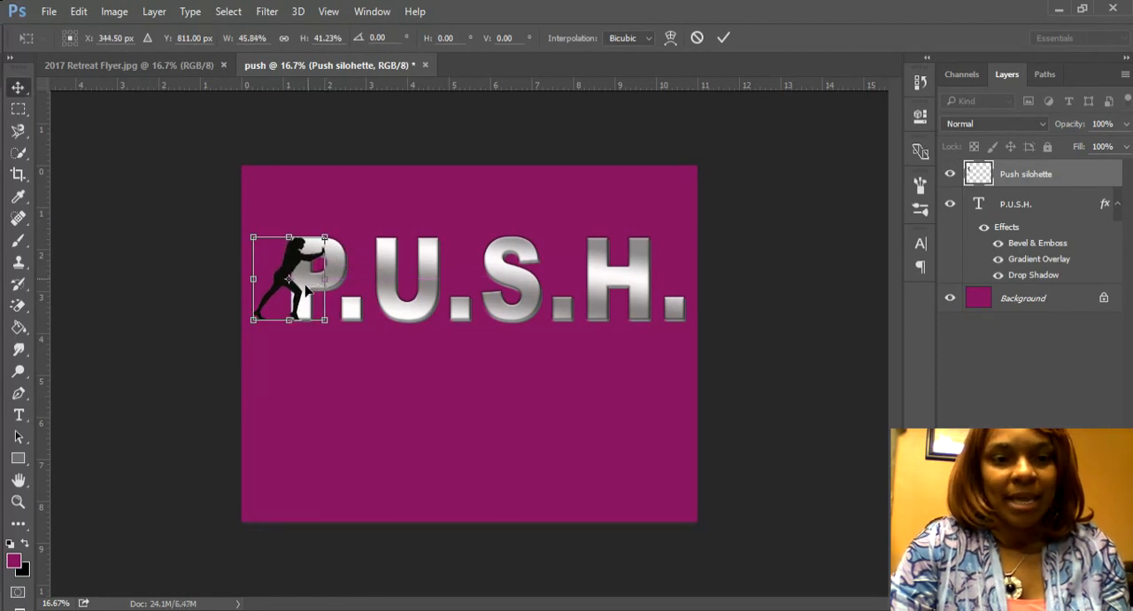
{"action": "key", "text": "Return"}
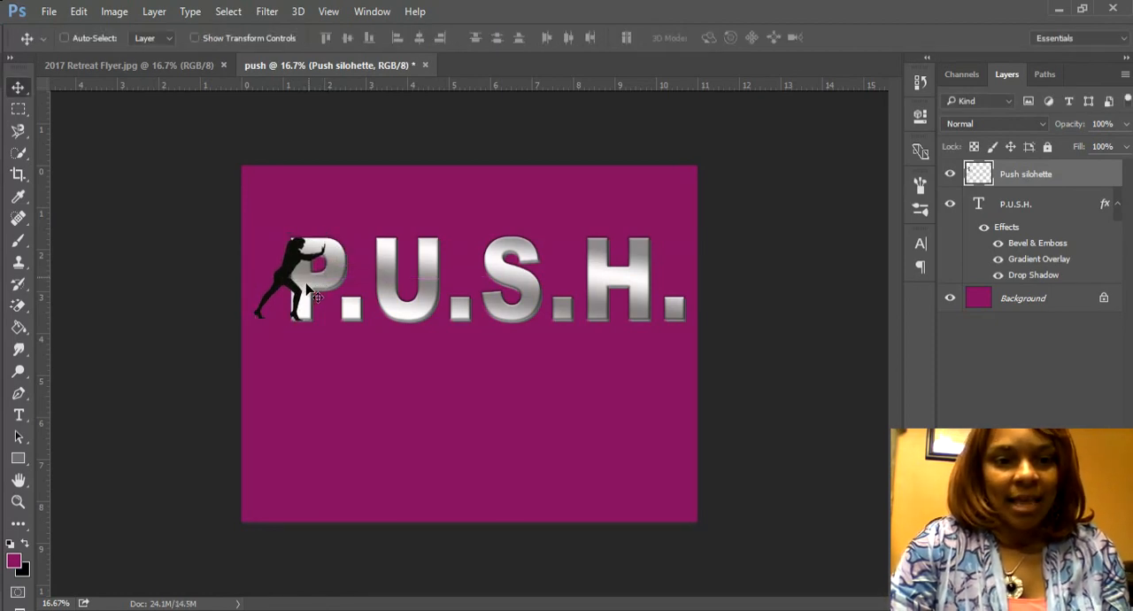
{"action": "left_click_drag", "start_coordinate": [304, 290], "coordinate": [303, 290]}
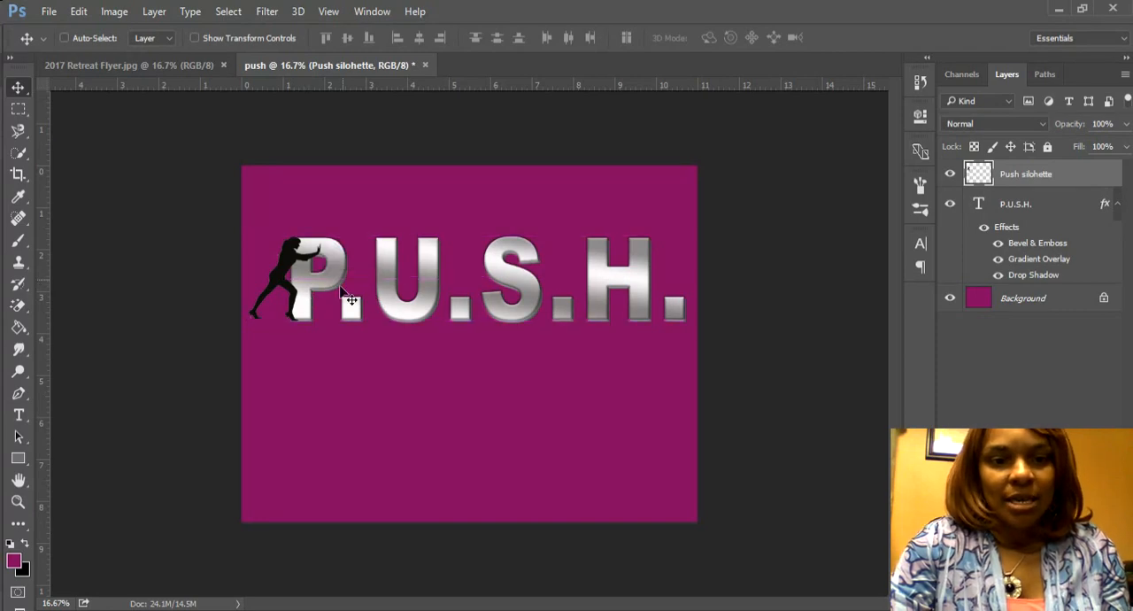
Step: Set the tracking of the P.U.S.H. text to 0, after trying -60
{"action": "left_click", "coordinate": [981, 215]}
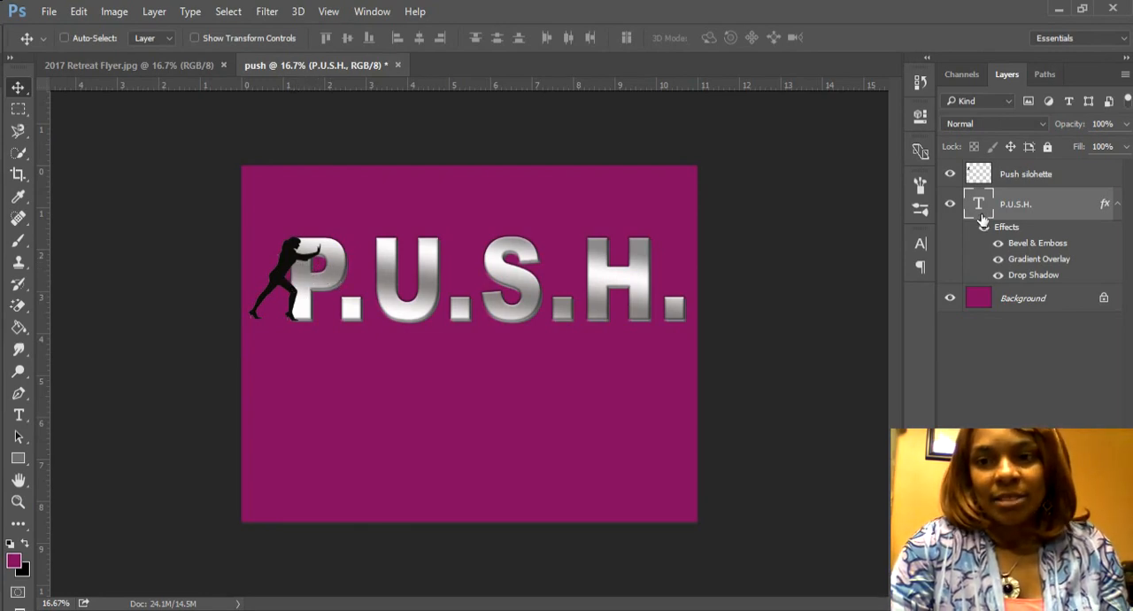
{"action": "left_click", "coordinate": [920, 243]}
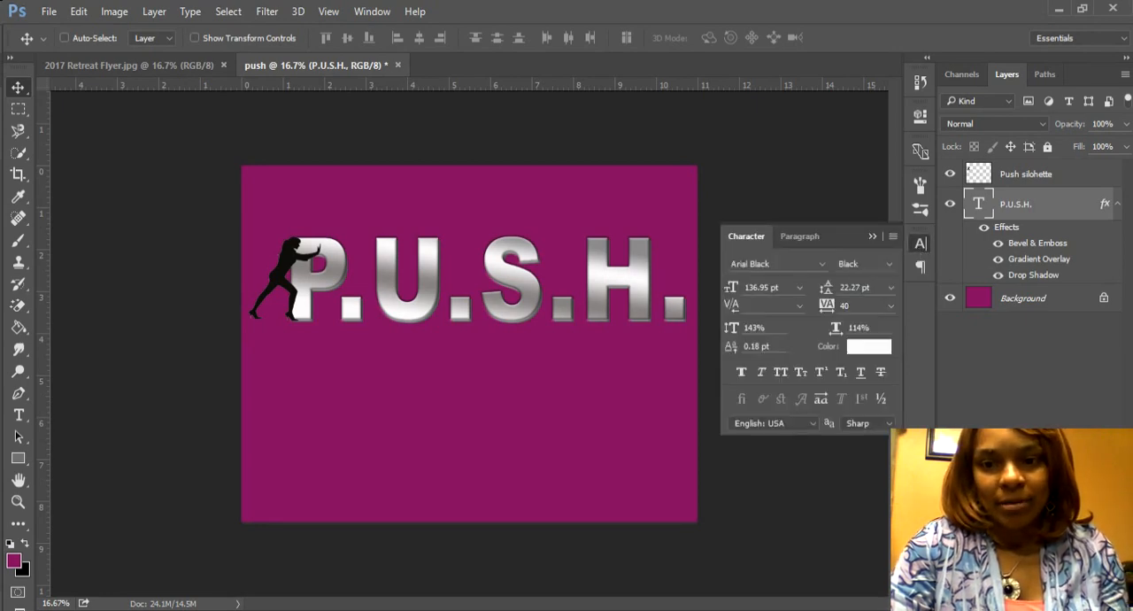
{"action": "type", "text": "-60"}
{"action": "key", "text": "Return"}
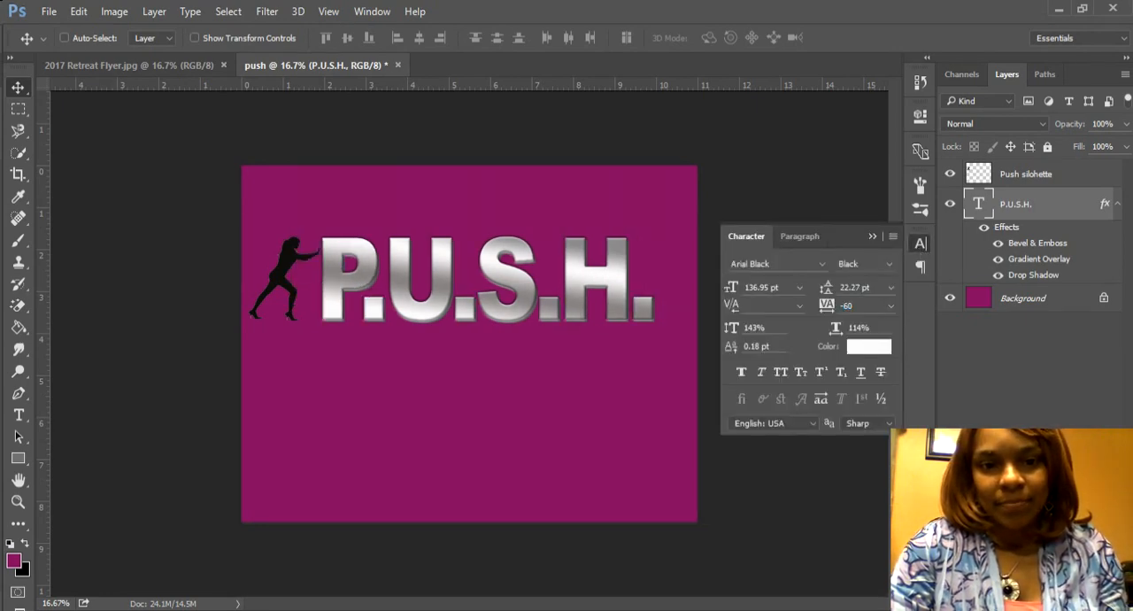
{"action": "type", "text": "0"}
{"action": "key", "text": "Return"}
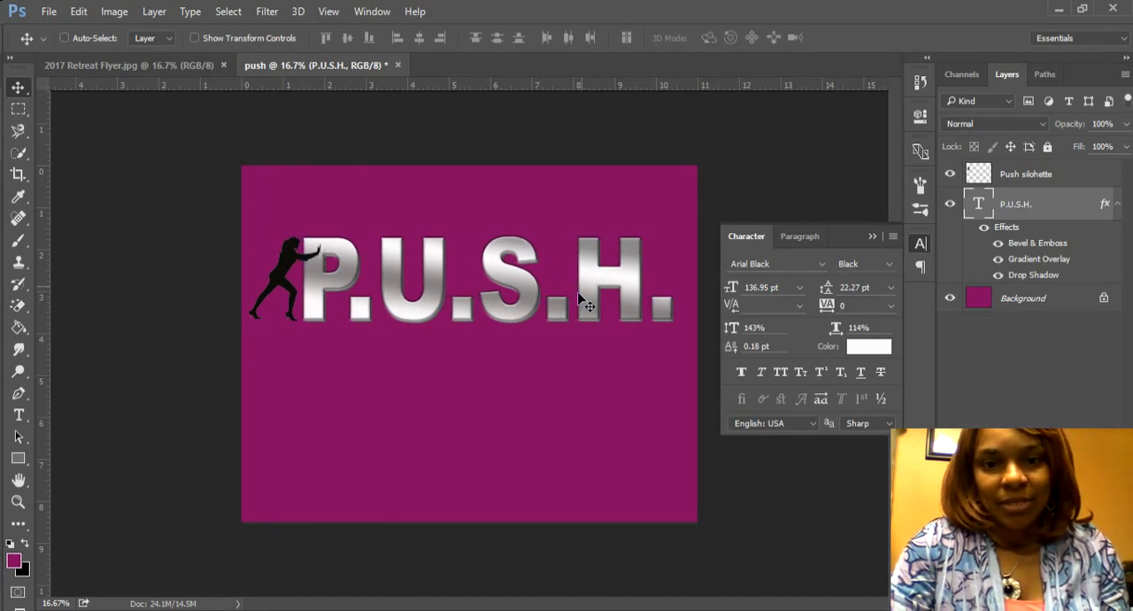
Step: Shift the P.U.S.H. text slightly to the right so the letter P meets the silhouette's hands
{"action": "left_click_drag", "start_coordinate": [578, 293], "coordinate": [591, 293]}
{"action": "left_click_drag", "start_coordinate": [591, 298], "coordinate": [583, 297]}
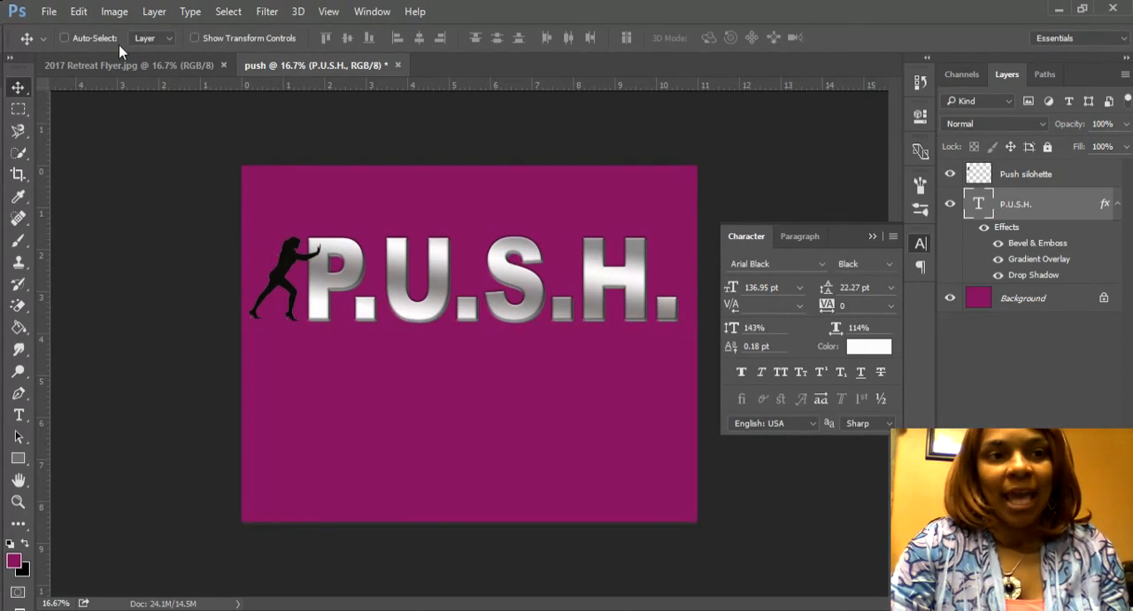
{"action": "left_click", "coordinate": [920, 244]}
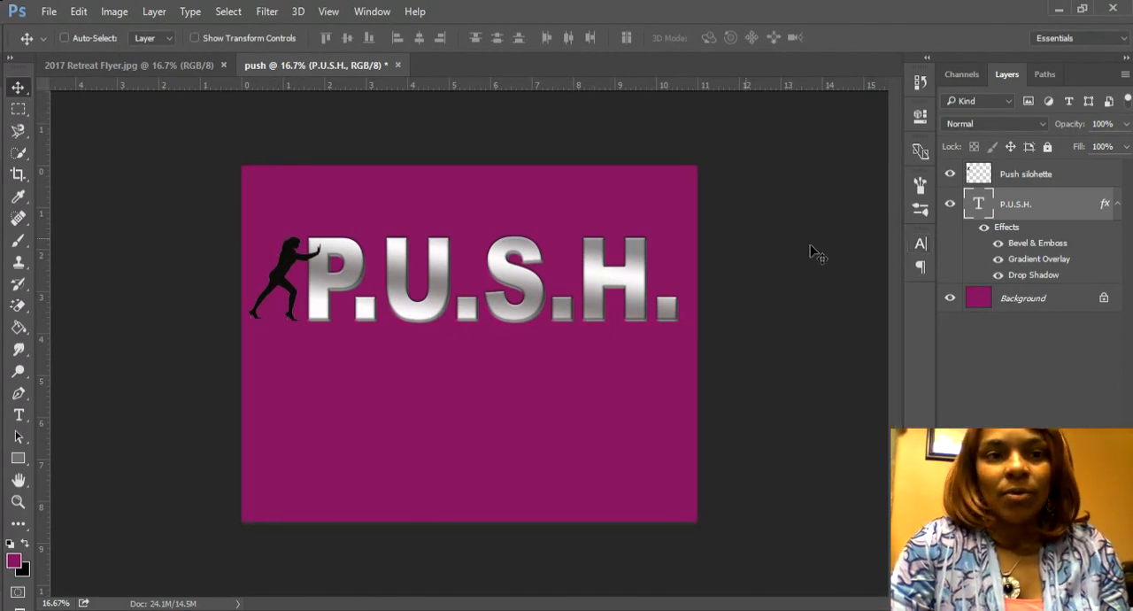
Step: Skew the P.U.S.H. text horizontally by about -4.7° so the letters lean to the right
{"action": "left_click", "coordinate": [78, 14]}
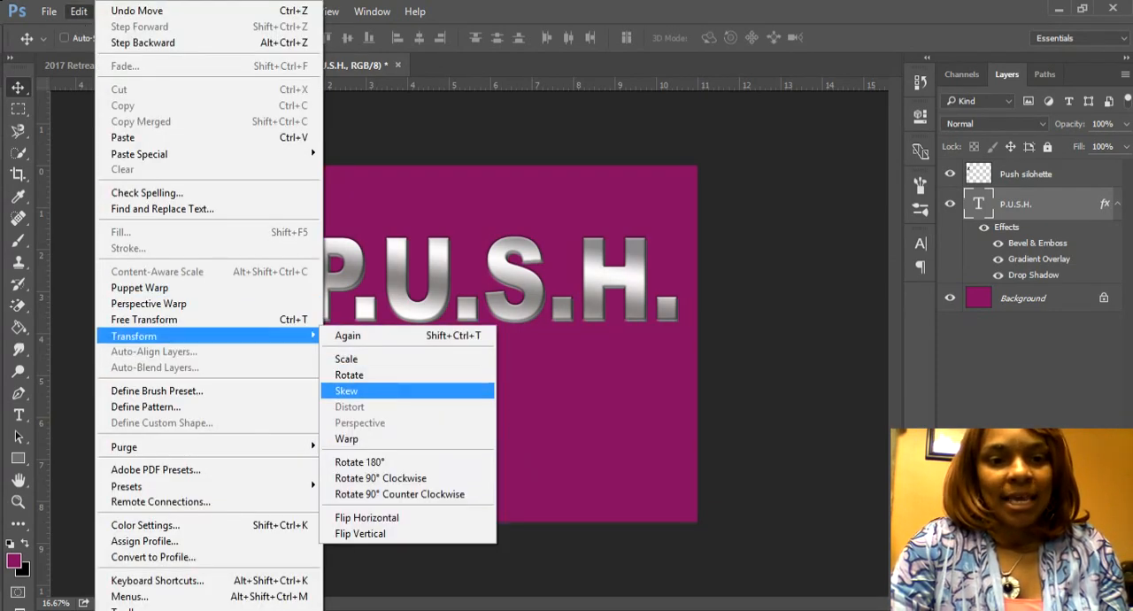
{"action": "left_click", "coordinate": [353, 390]}
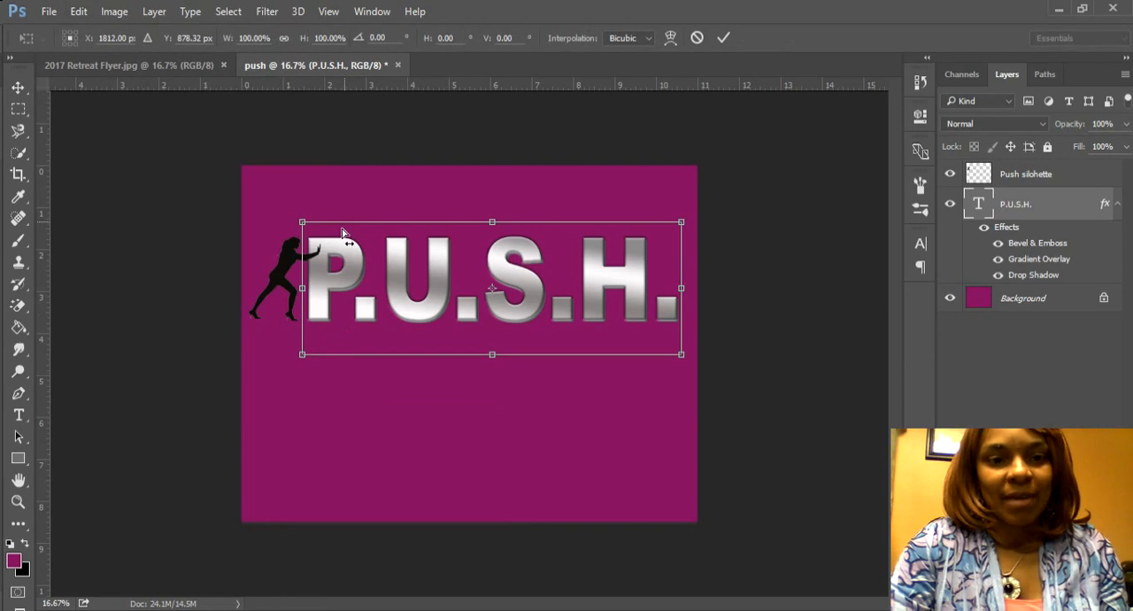
{"action": "left_click_drag", "start_coordinate": [344, 234], "coordinate": [354, 234]}
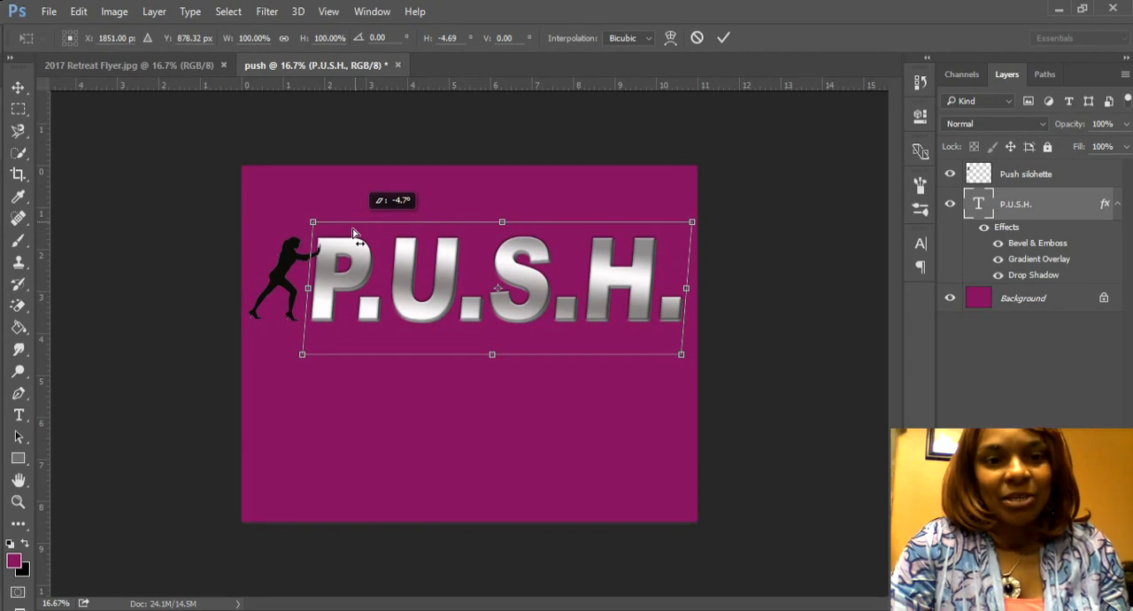
{"action": "left_click_drag", "start_coordinate": [353, 233], "coordinate": [354, 234]}
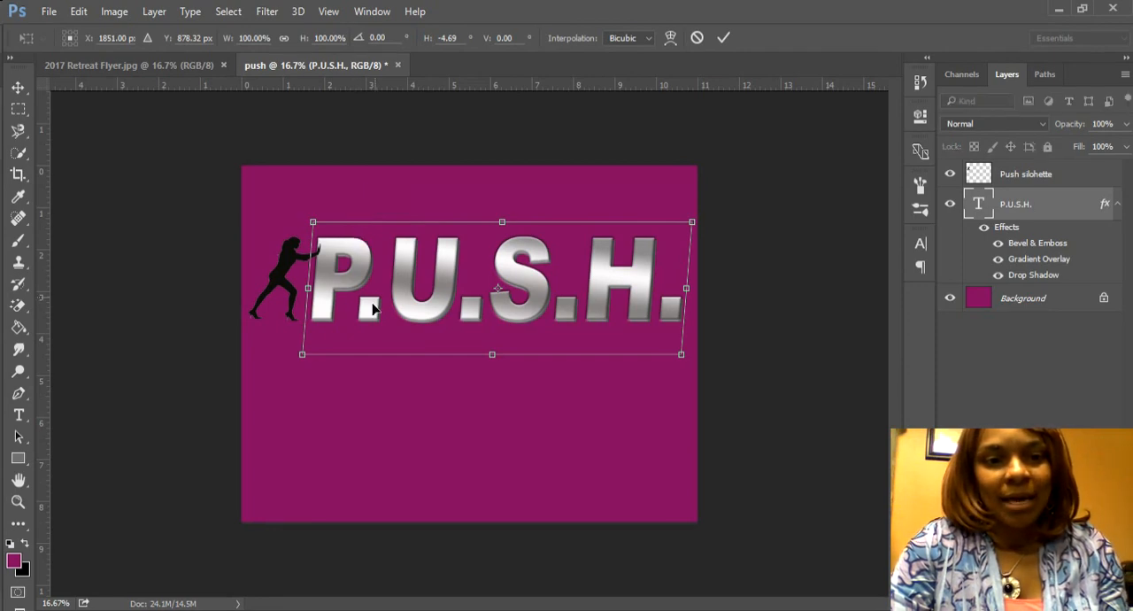
{"action": "key", "text": "Return"}
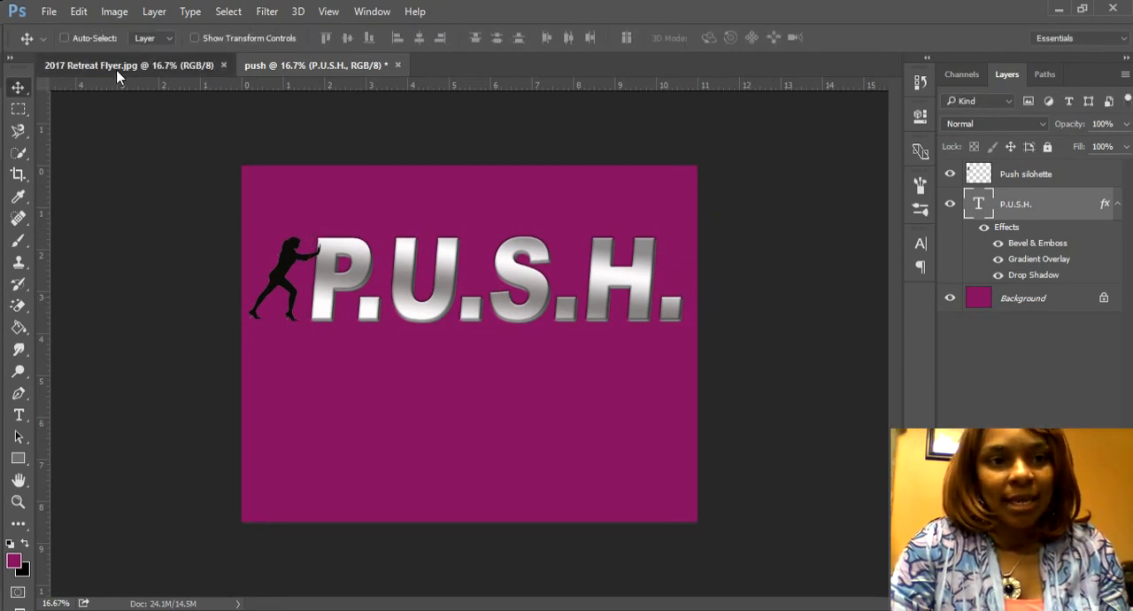
Step: Compare the title with the one in 2017 Retreat Flyer.jpg and set the P.U.S.H. text's vertical scale to 172%
{"action": "left_click", "coordinate": [118, 71]}
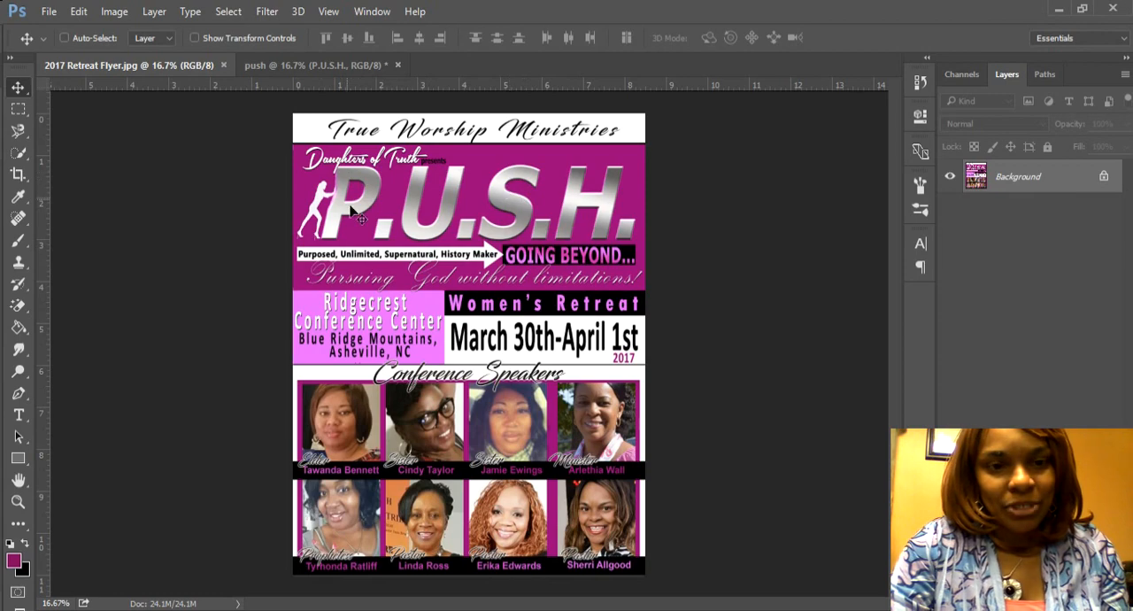
{"action": "left_click", "coordinate": [316, 66]}
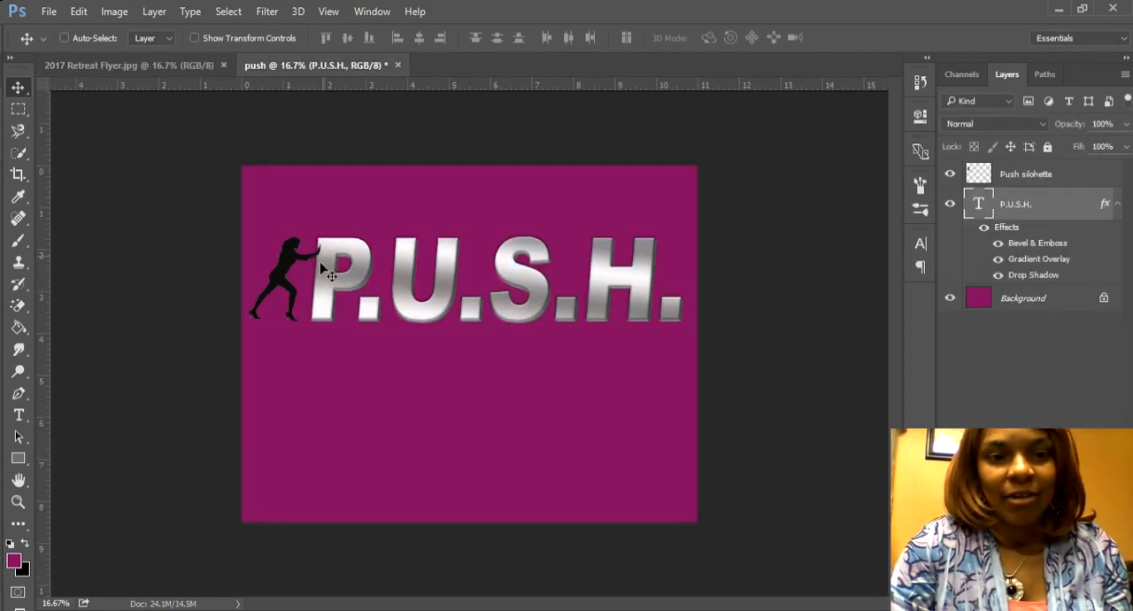
{"action": "double_click", "coordinate": [978, 212]}
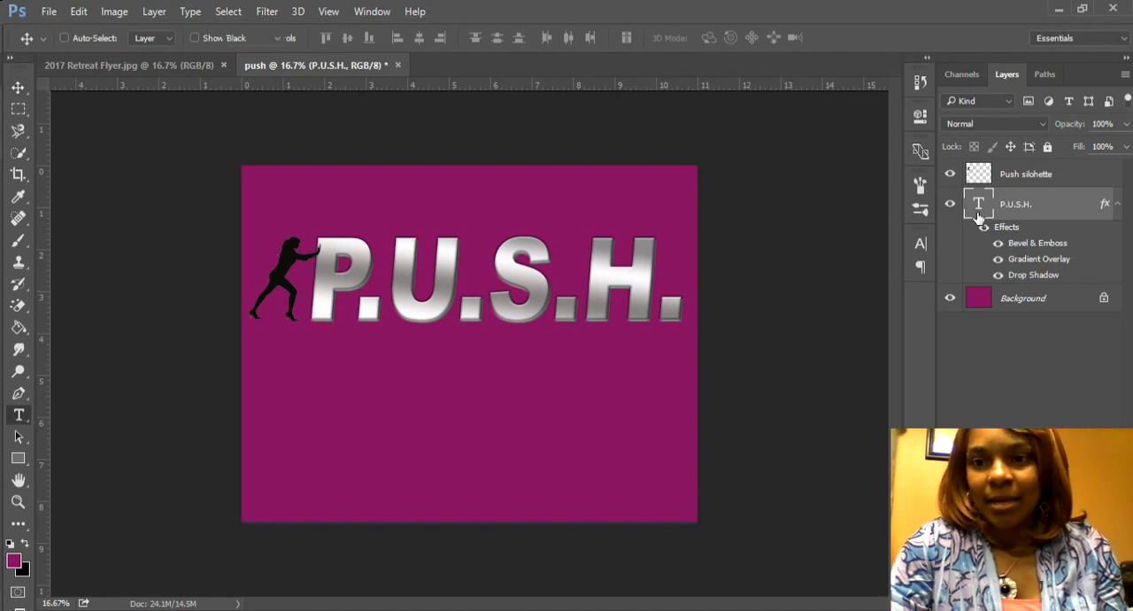
{"action": "left_click", "coordinate": [918, 257]}
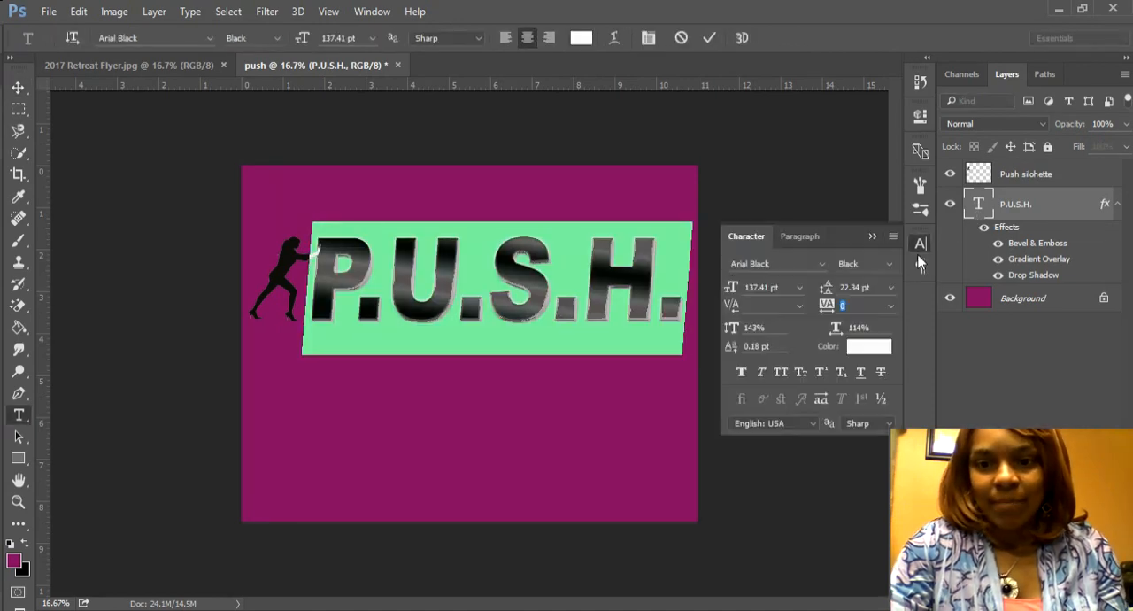
{"action": "left_click_drag", "start_coordinate": [733, 327], "coordinate": [758, 327]}
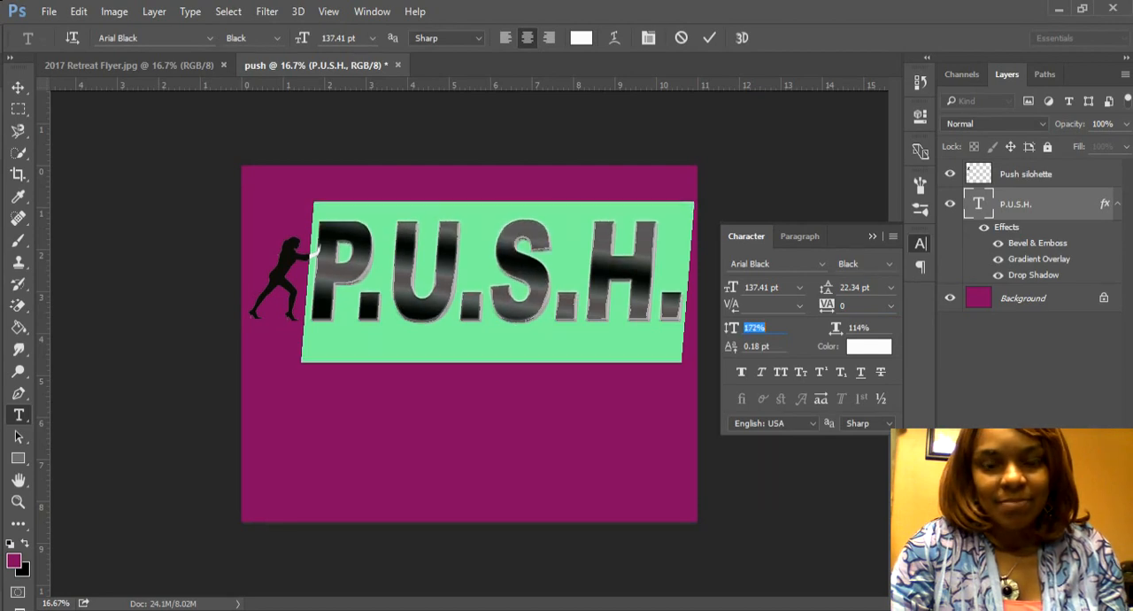
{"action": "left_click", "coordinate": [980, 204]}
{"action": "key", "text": "v"}
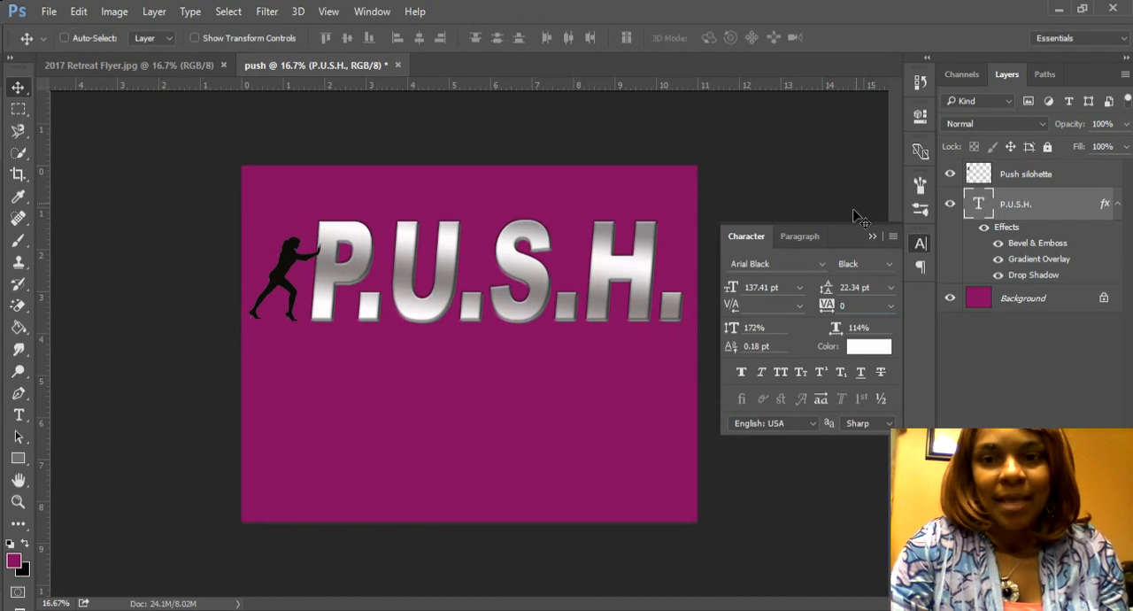
{"action": "left_click", "coordinate": [872, 236]}
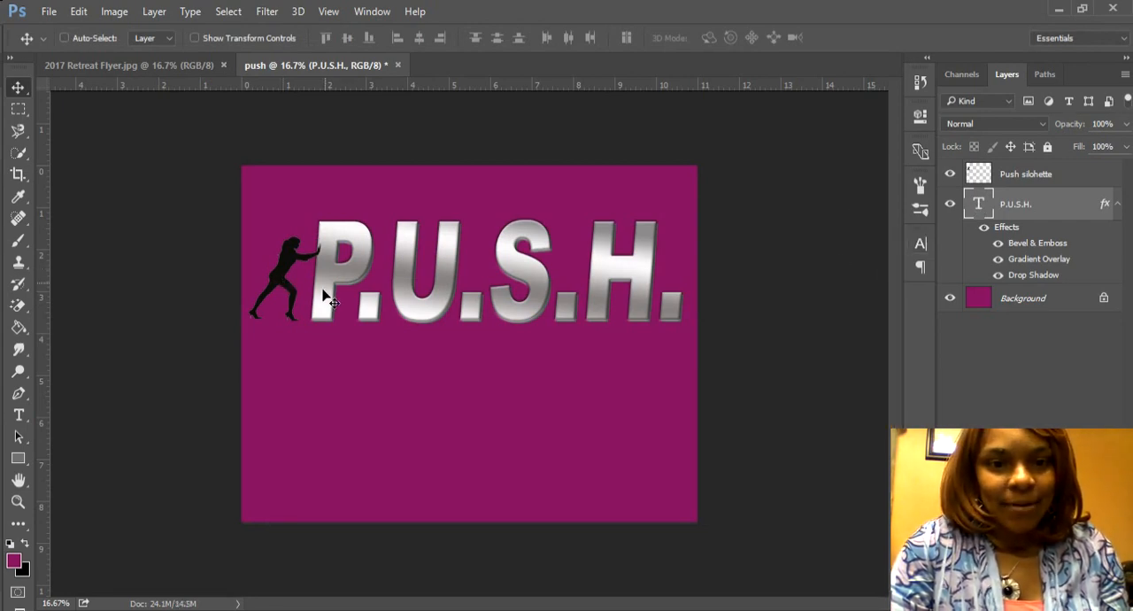
Step: Nudge the taller P.U.S.H. text slightly to the left so the silhouette's hands rest on the P
{"action": "left_click_drag", "start_coordinate": [323, 293], "coordinate": [311, 289]}
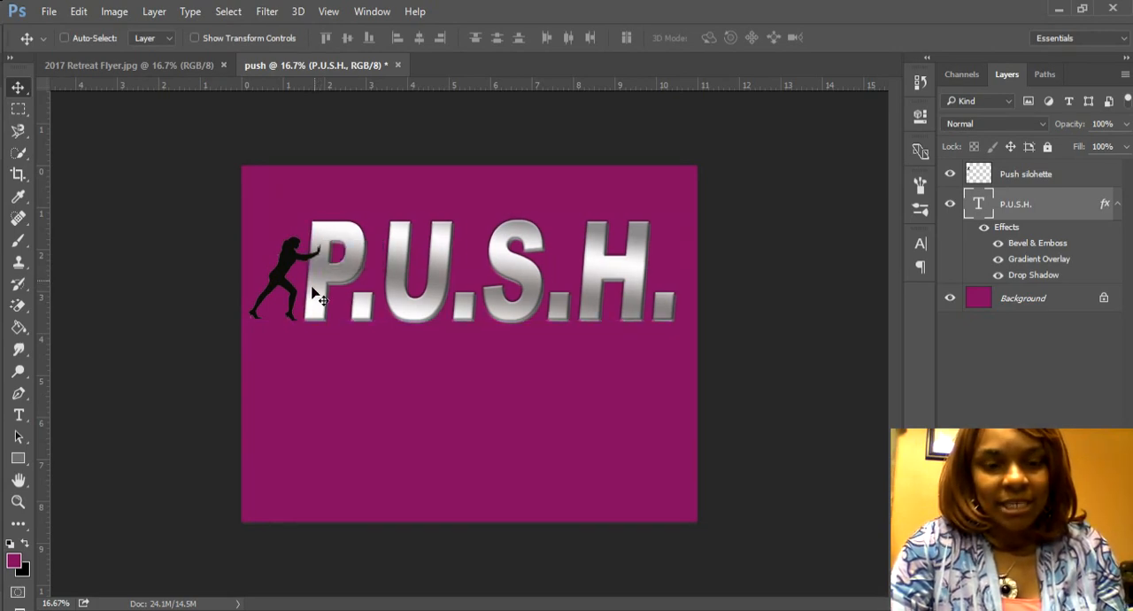
{"action": "key", "text": "Right"}
{"action": "key", "text": "Right"}
{"action": "key", "text": "Right"}
{"action": "key", "text": "Right"}
{"action": "key", "text": "Right"}
{"action": "key", "text": "Right"}
{"action": "key", "text": "Right"}
{"action": "key", "text": "Right"}
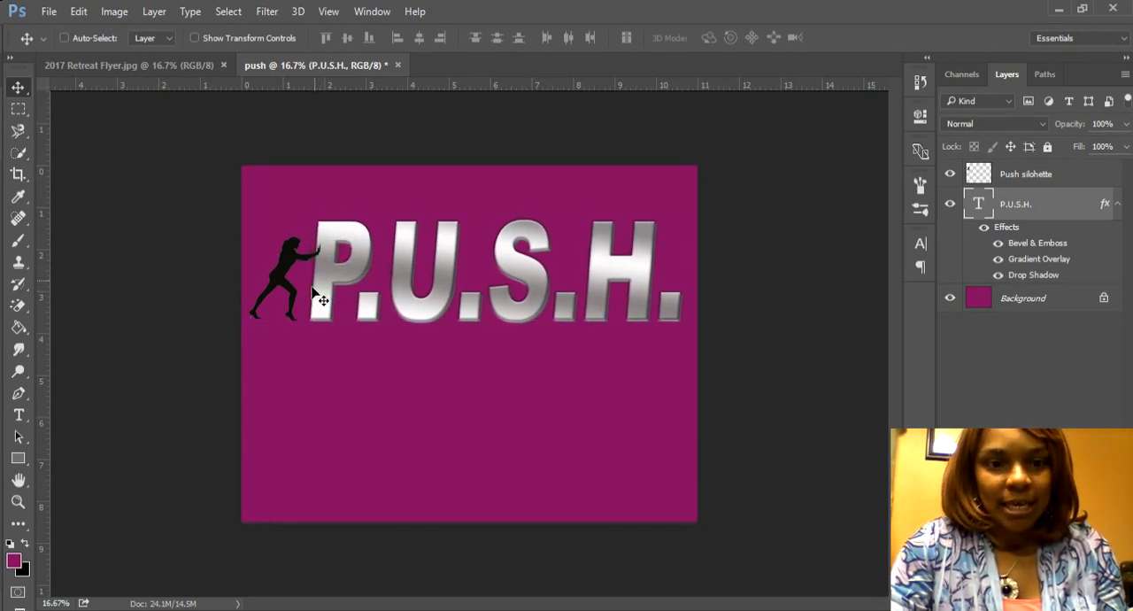
{"action": "key", "text": "Left"}
{"action": "key", "text": "Left"}
{"action": "key", "text": "Left"}
{"action": "key", "text": "Left"}
{"action": "key", "text": "Left"}
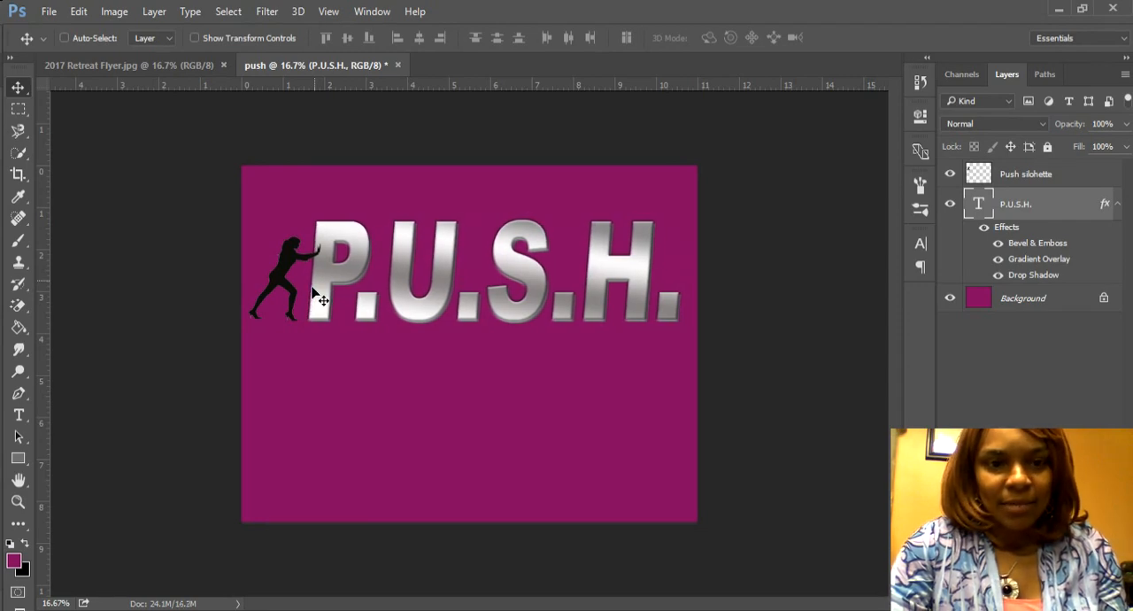
{"action": "key", "text": "Left"}
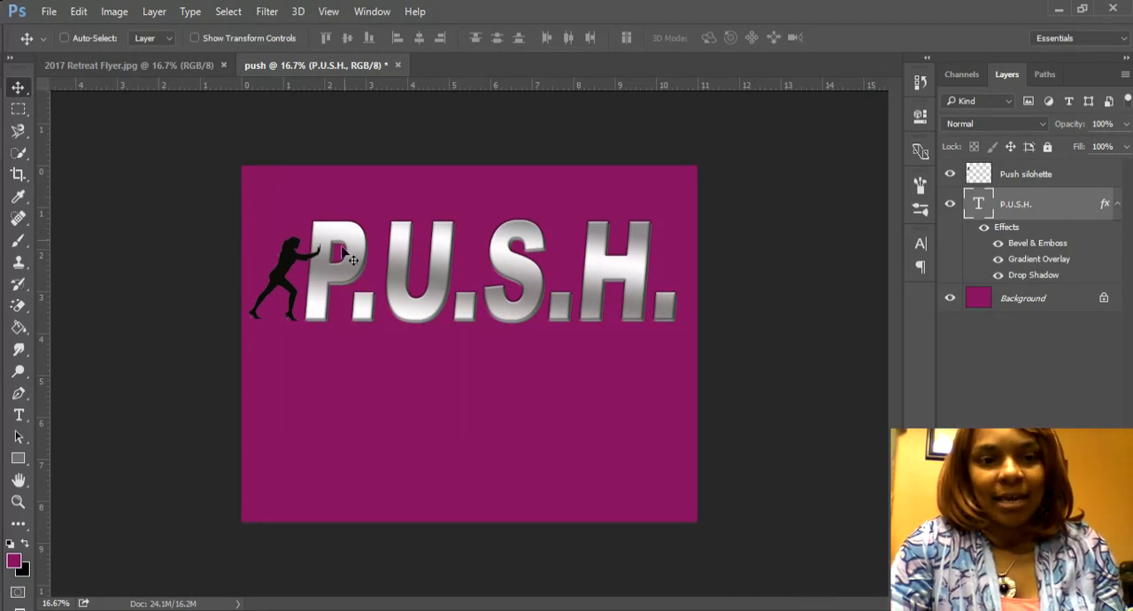
Step: Skew the P.U.S.H. text horizontally by a further -9.24° for a stronger slant to the right
{"action": "left_click", "coordinate": [79, 11]}
{"action": "mouse_move", "coordinate": [177, 336]}
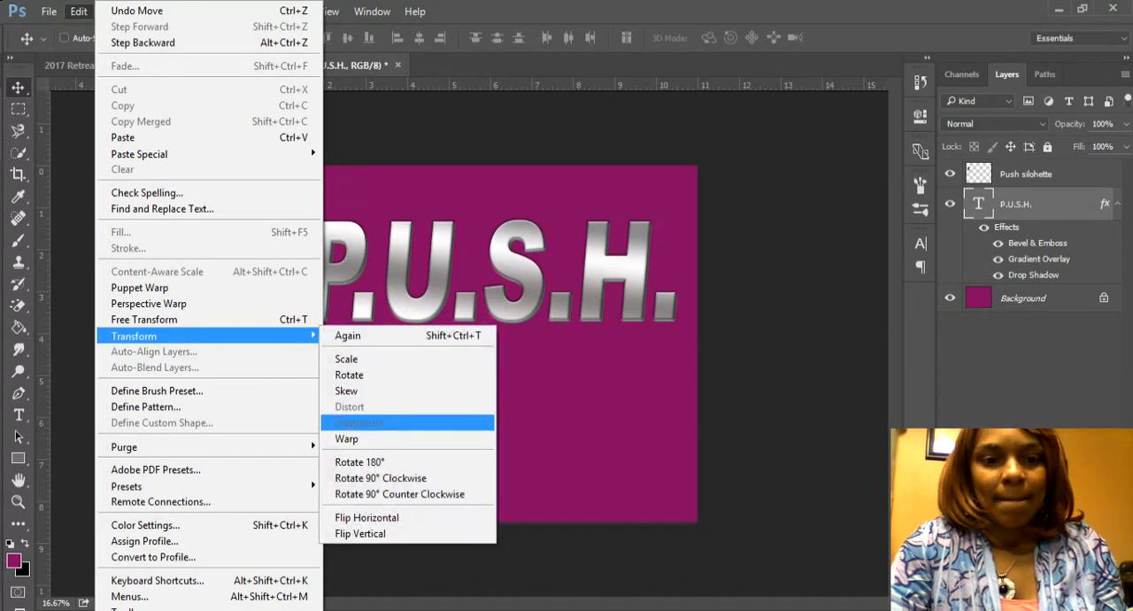
{"action": "left_click", "coordinate": [359, 391]}
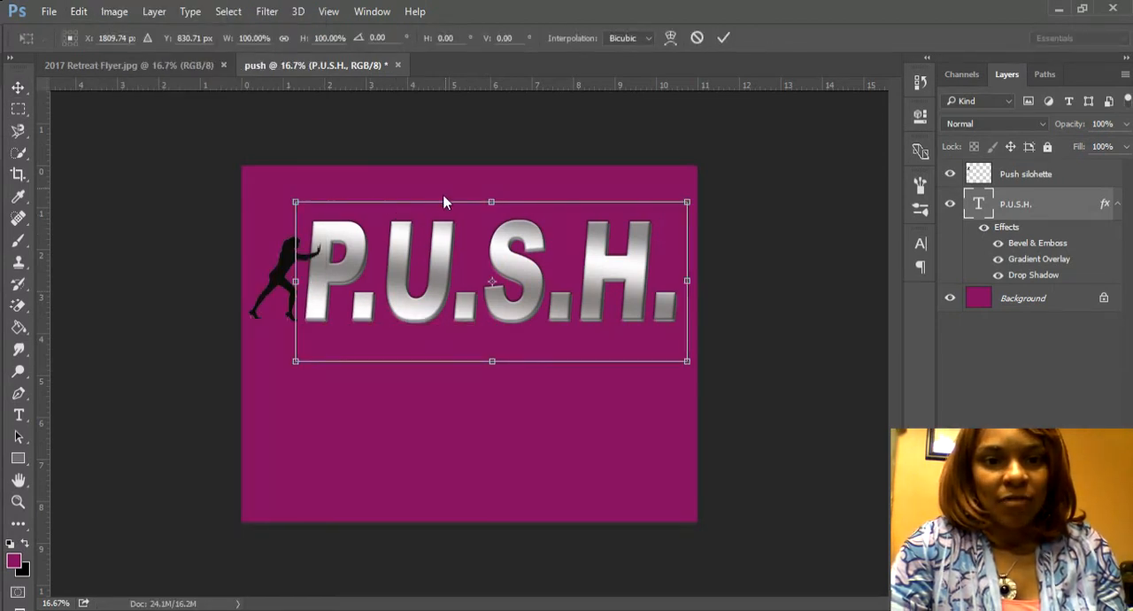
{"action": "left_click_drag", "start_coordinate": [445, 203], "coordinate": [469, 209]}
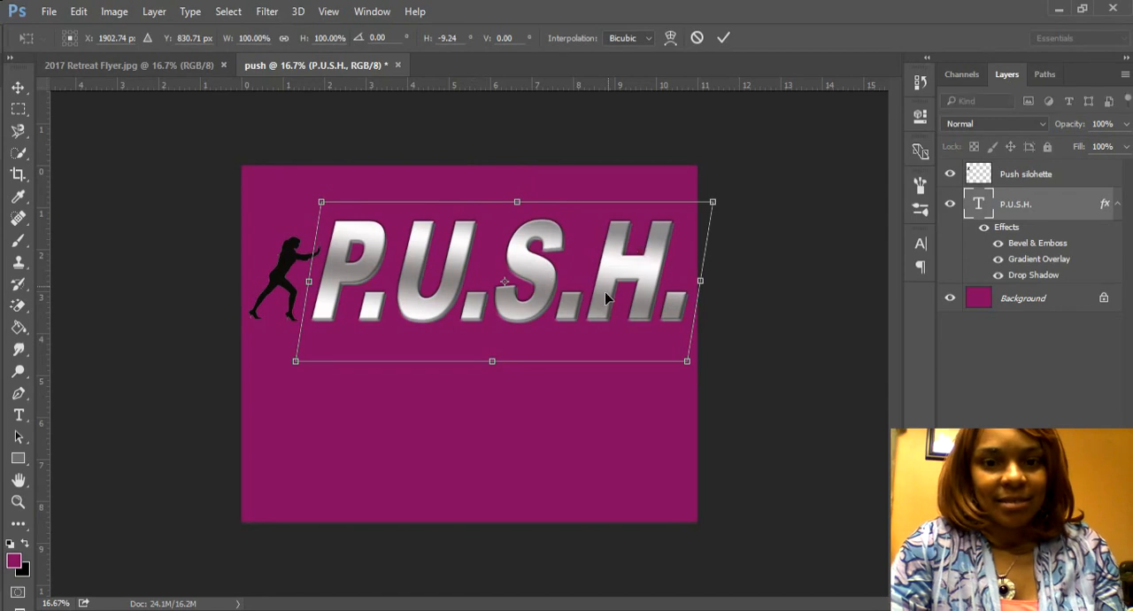
{"action": "key", "text": "Return"}
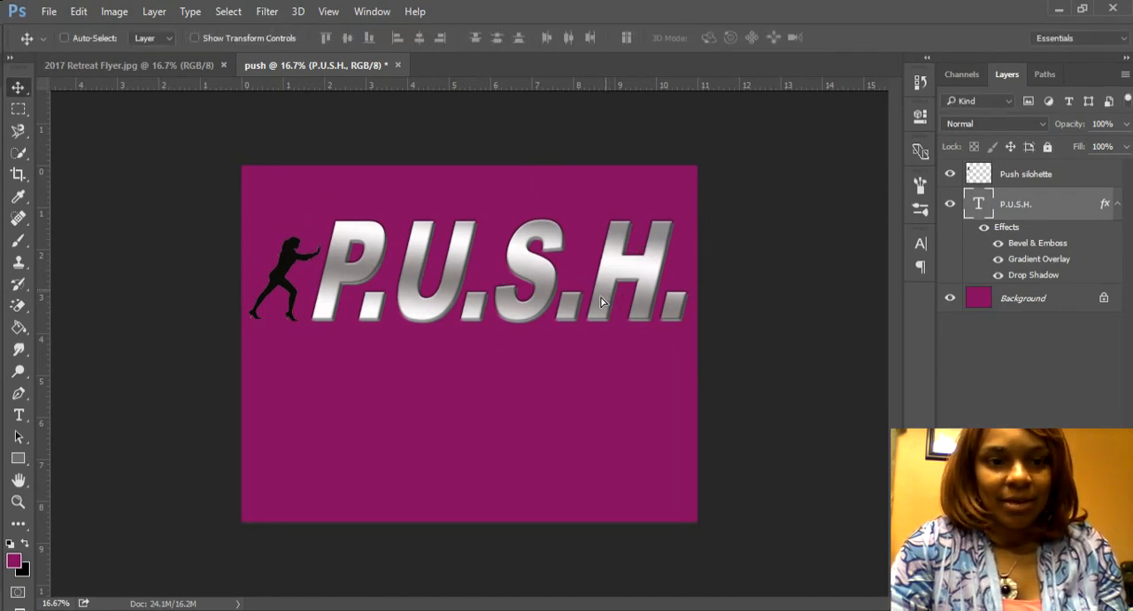
Step: Move the slanted P.U.S.H. text left until the stem of the P touches the silhouette's hands and front foot
{"action": "left_click_drag", "start_coordinate": [601, 303], "coordinate": [599, 304]}
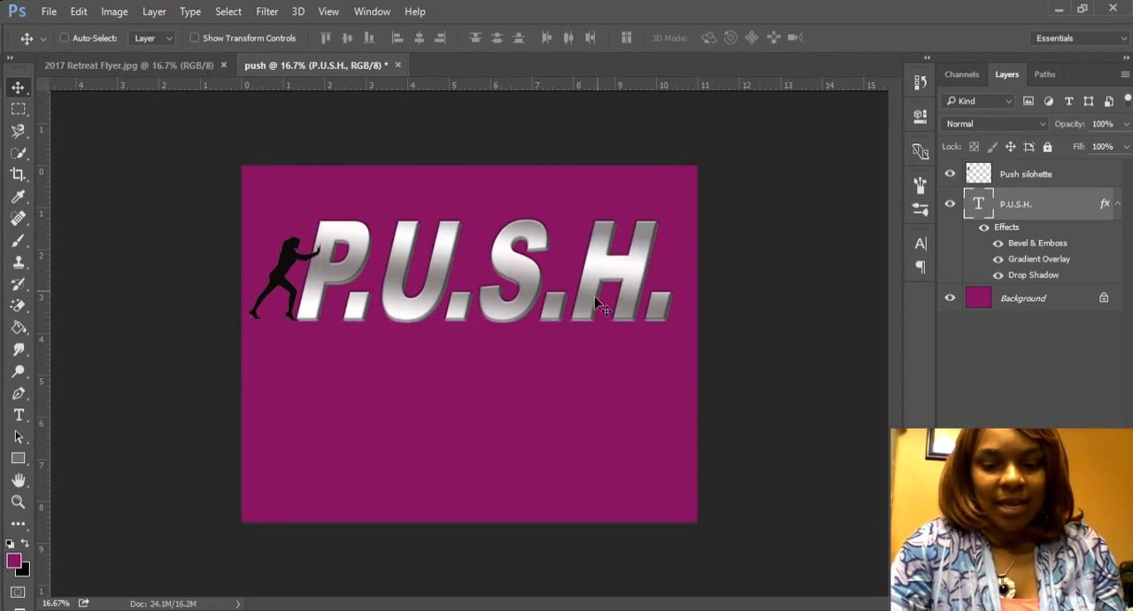
{"action": "key", "text": "shift+Right"}
{"action": "key", "text": "shift+Right"}
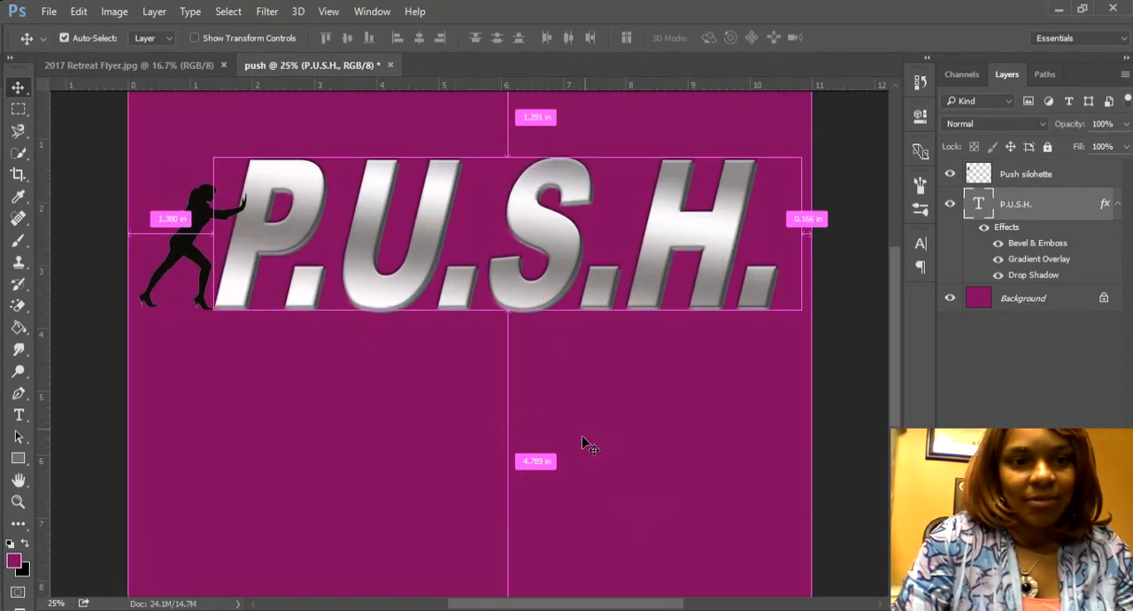
{"action": "key", "text": "ctrl+plus"}
{"action": "left_click_drag", "start_coordinate": [667, 607], "coordinate": [631, 607]}
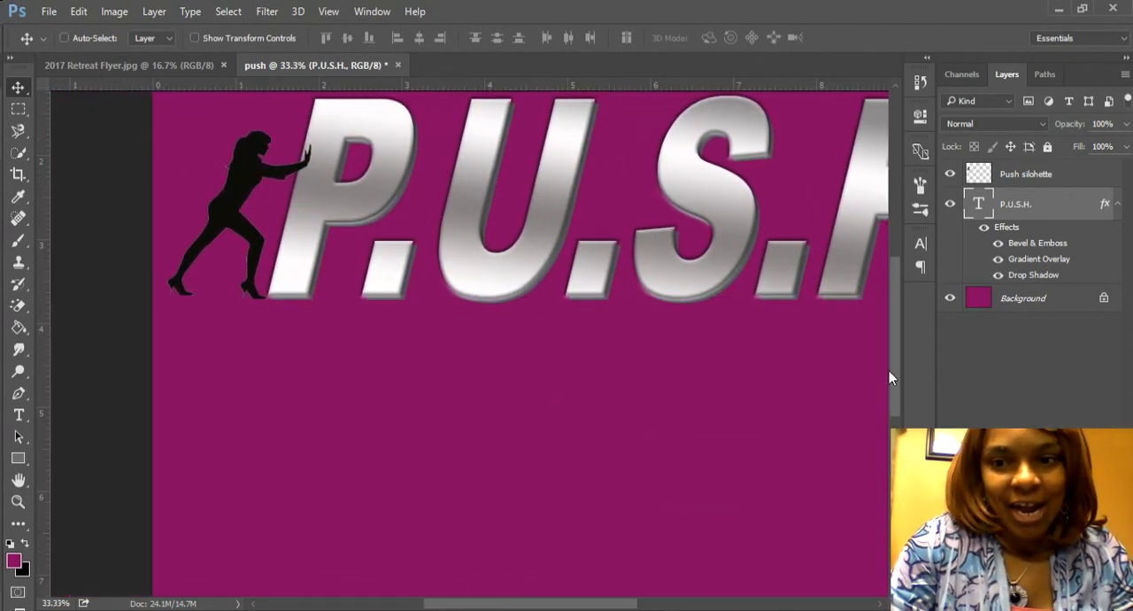
{"action": "left_click_drag", "start_coordinate": [889, 370], "coordinate": [884, 342]}
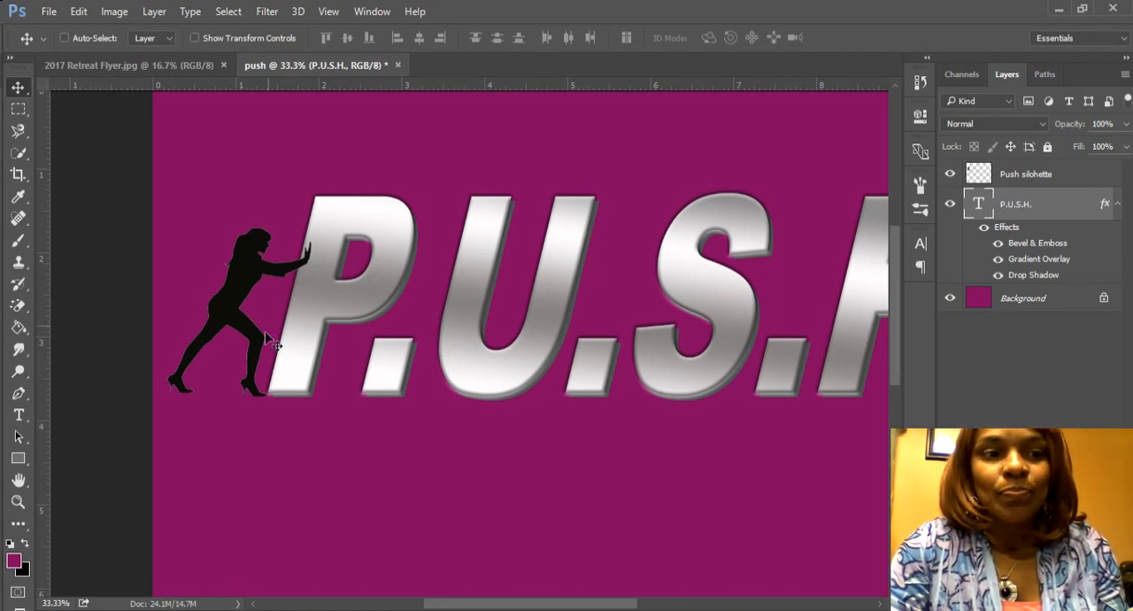
Step: Rasterize the P.U.S.H. type layer so the Smudge tool can work on its lettering
{"action": "left_click", "coordinate": [19, 351]}
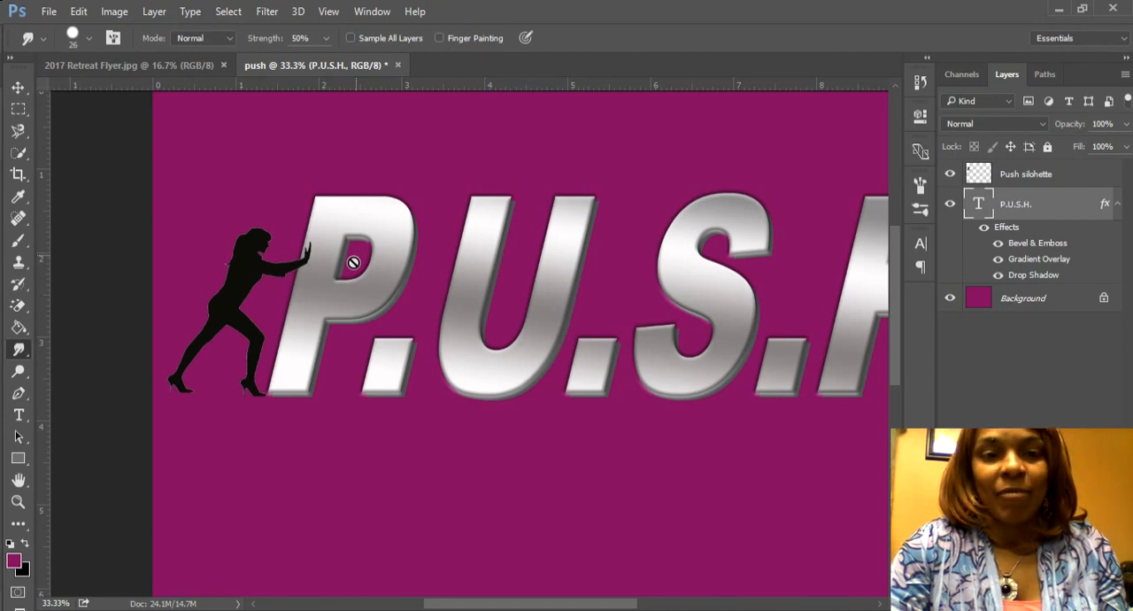
{"action": "left_click", "coordinate": [317, 231]}
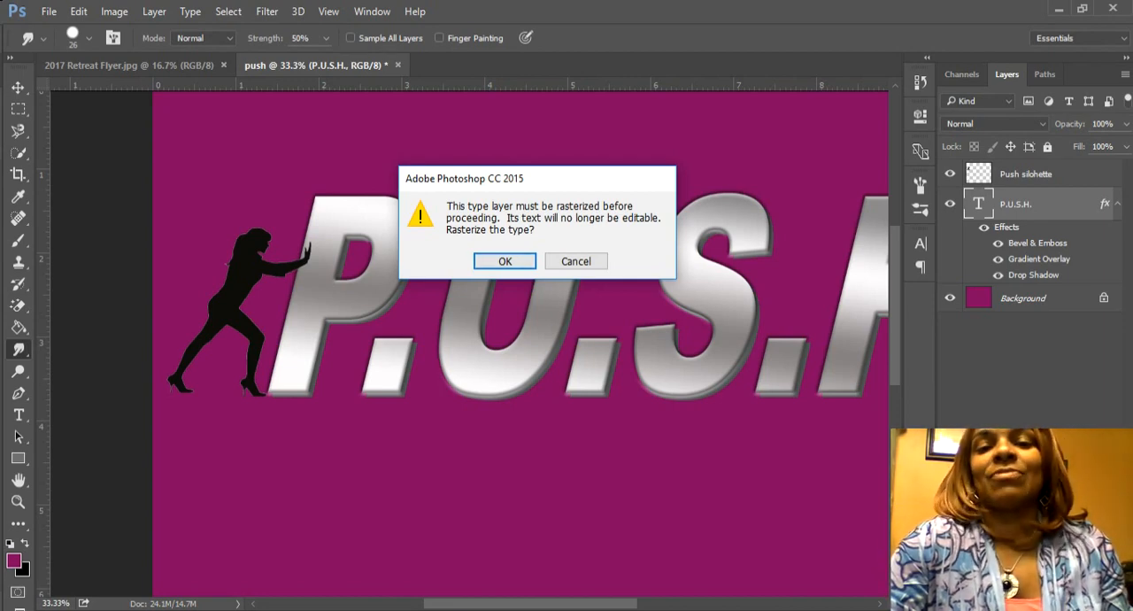
{"action": "left_click", "coordinate": [515, 262]}
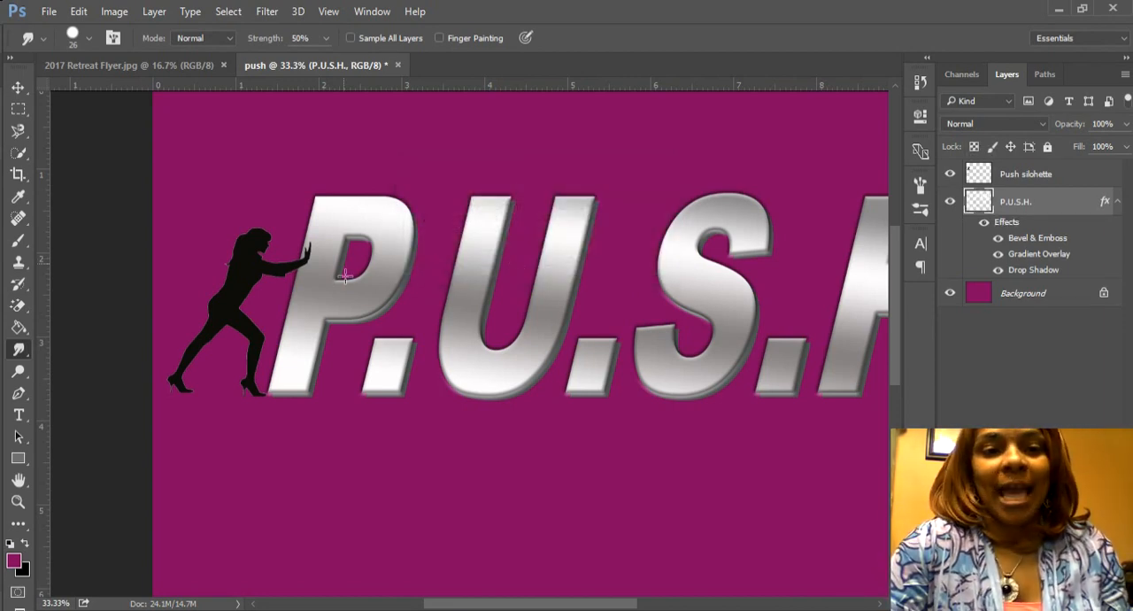
Step: Try to smudge the P's edge inward around the silhouette's hands with a 62 px brush at 50% strength
{"action": "left_click", "coordinate": [88, 39]}
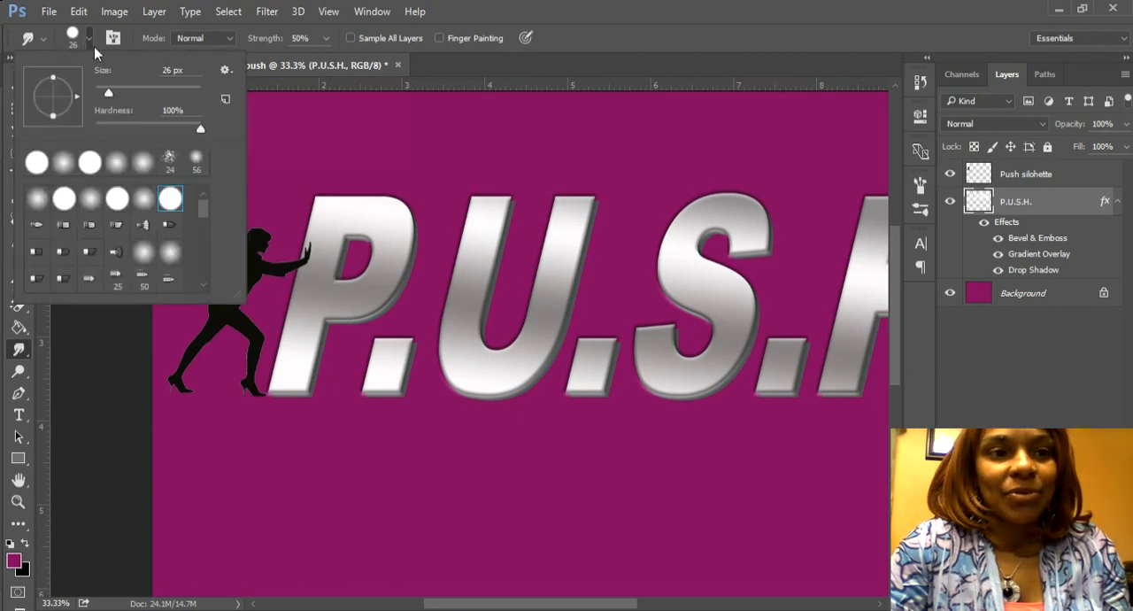
{"action": "left_click_drag", "start_coordinate": [108, 92], "coordinate": [123, 92]}
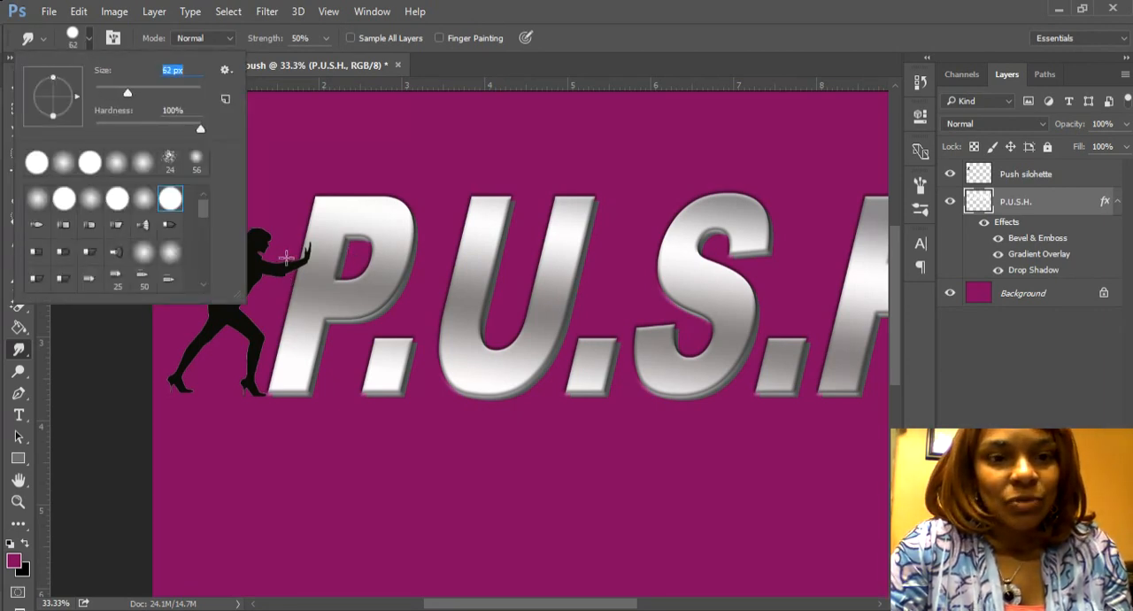
{"action": "left_click", "coordinate": [287, 257]}
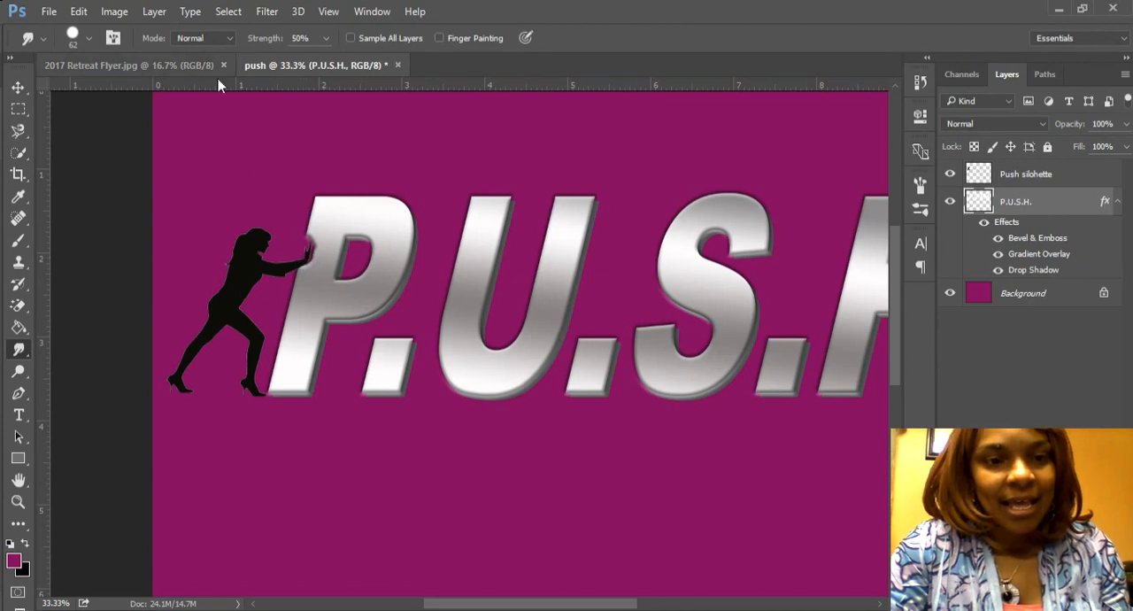
Step: Step back through the smudge strokes until the P's original straight edge is restored
{"action": "left_click", "coordinate": [79, 12]}
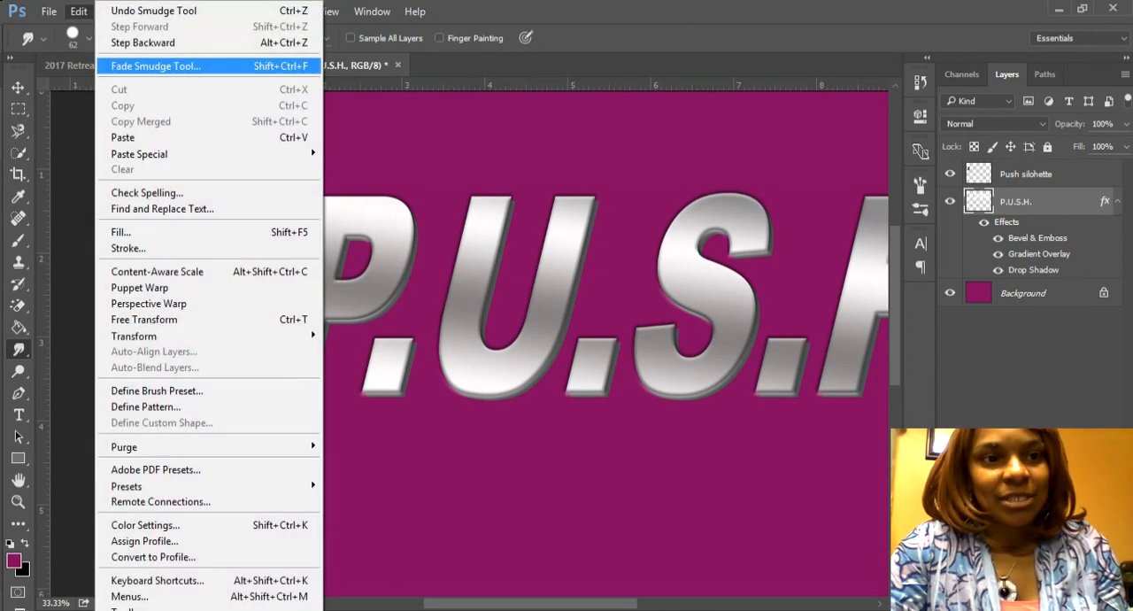
{"action": "left_click", "coordinate": [119, 42]}
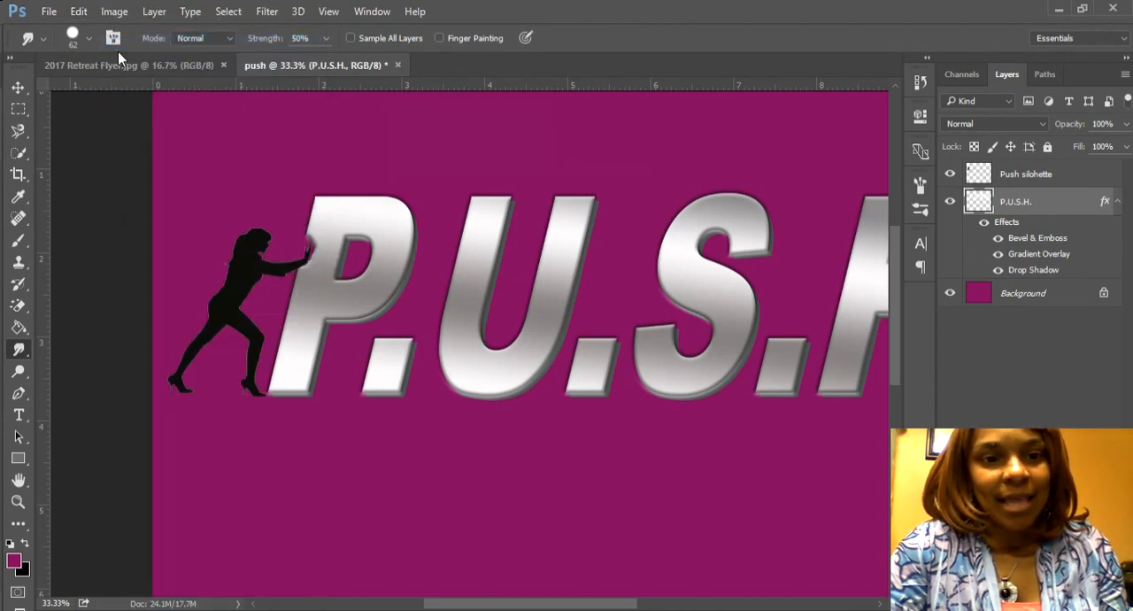
{"action": "left_click", "coordinate": [79, 11]}
{"action": "left_click", "coordinate": [103, 42]}
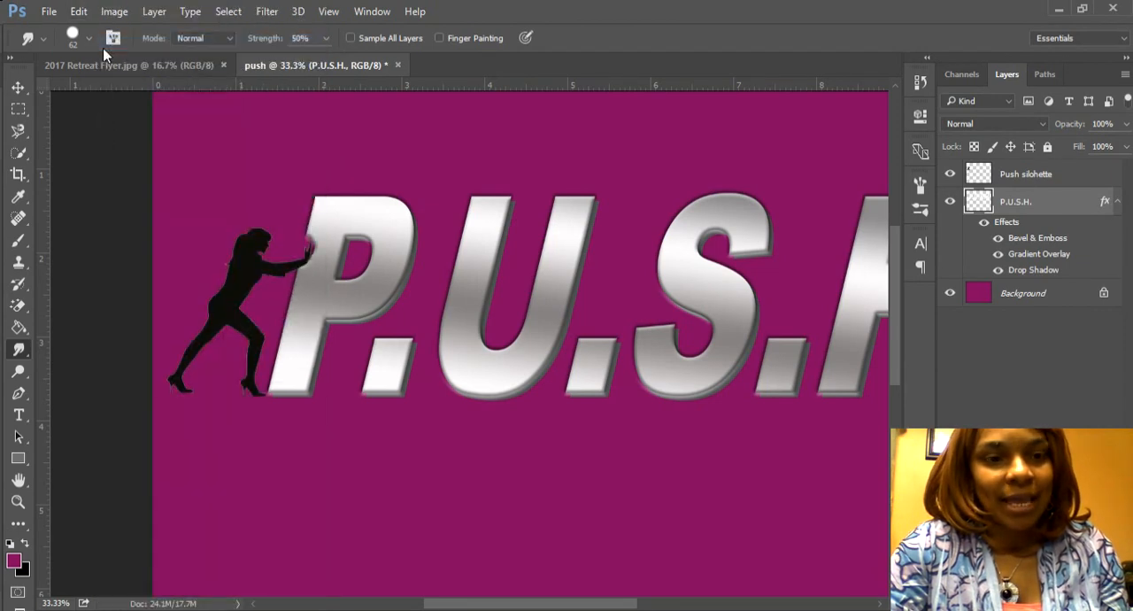
{"action": "left_click", "coordinate": [79, 11]}
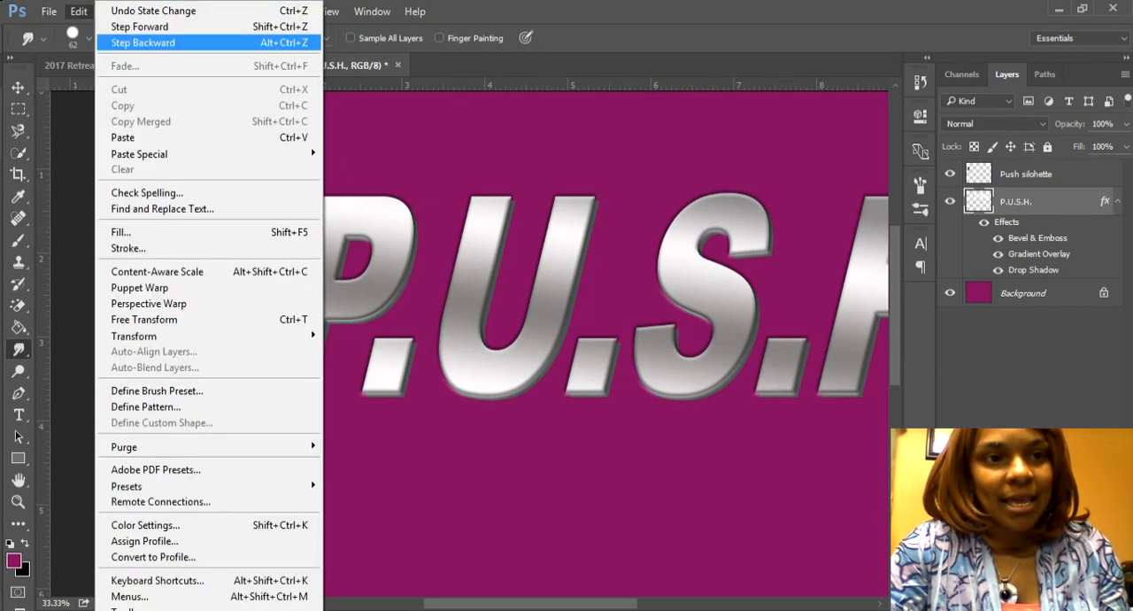
{"action": "left_click", "coordinate": [107, 44]}
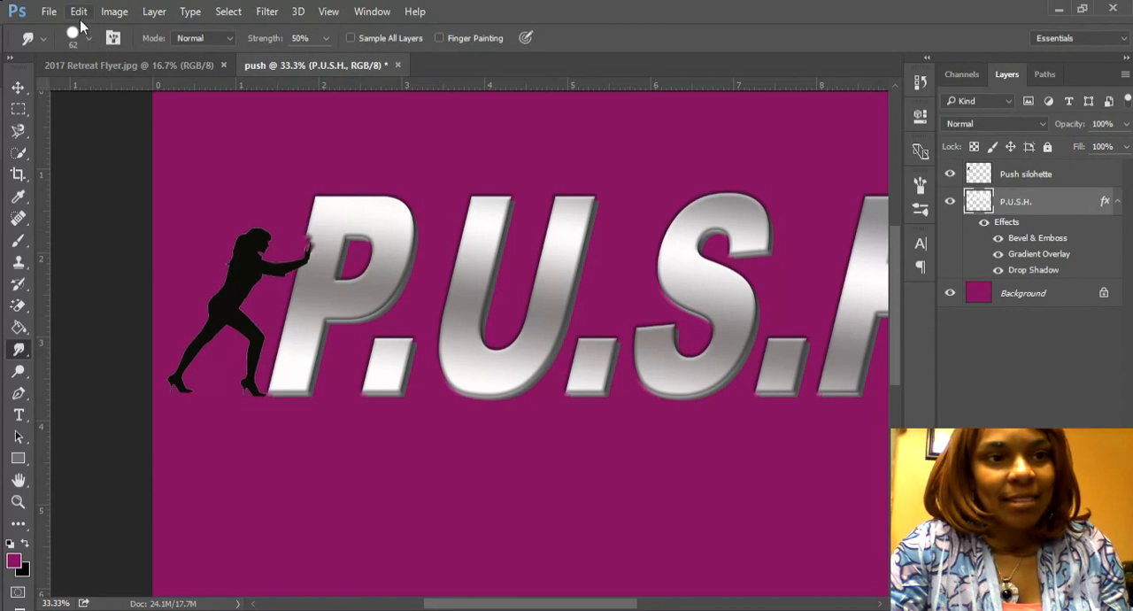
{"action": "left_click", "coordinate": [79, 12]}
{"action": "left_click", "coordinate": [105, 41]}
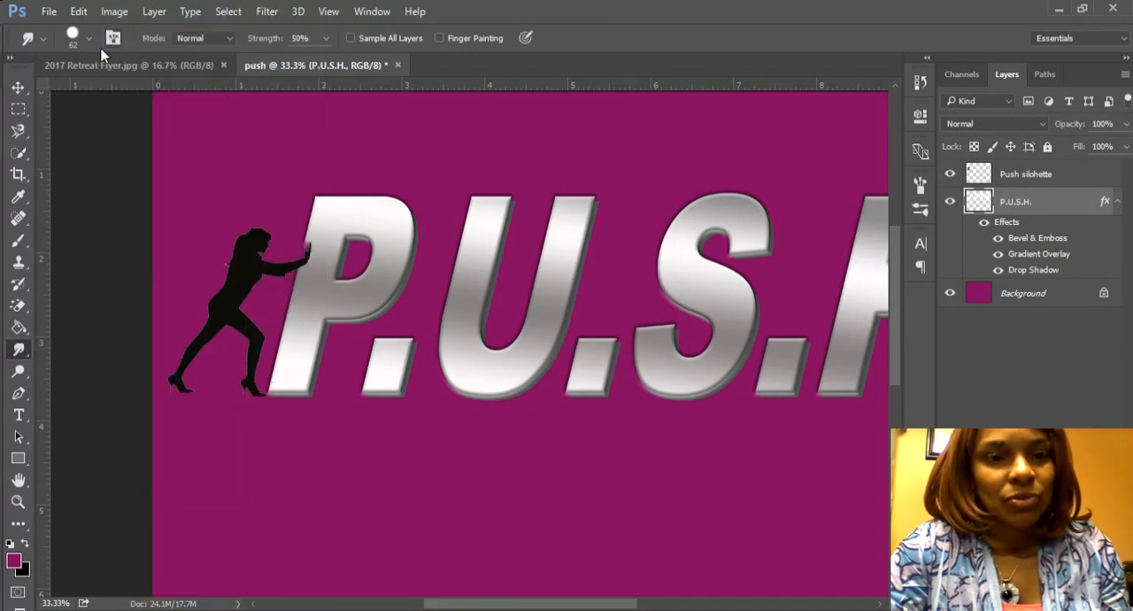
{"action": "left_click", "coordinate": [79, 11]}
{"action": "left_click", "coordinate": [107, 43]}
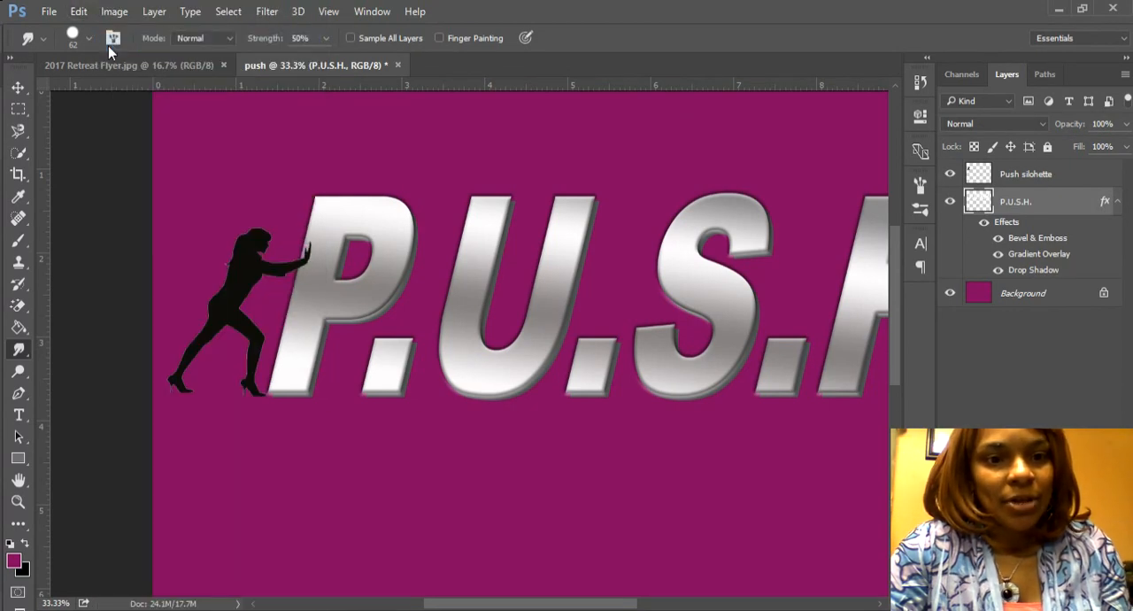
Step: Smudge a dent into the P's stem around the silhouette's hands with a 152 px brush at 50% strength
{"action": "left_click", "coordinate": [87, 38]}
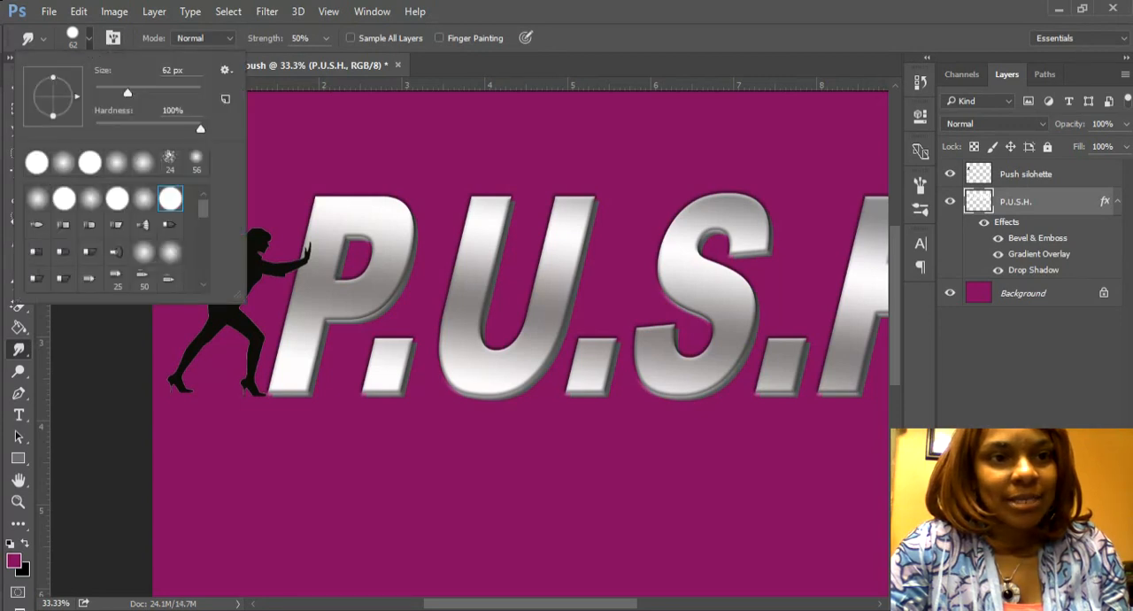
{"action": "left_click_drag", "start_coordinate": [128, 92], "coordinate": [158, 92]}
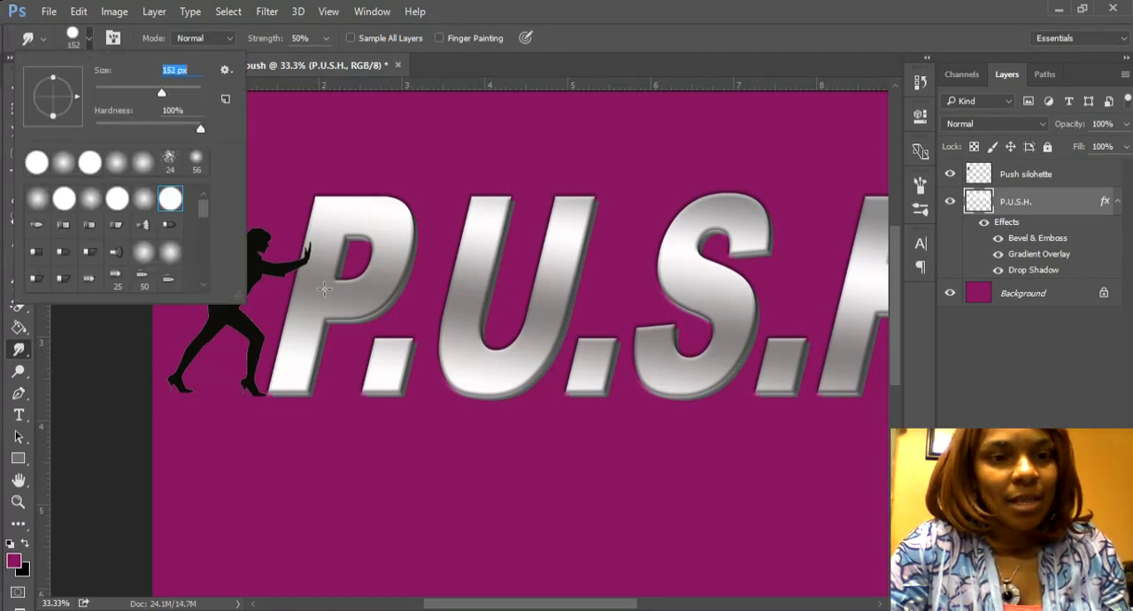
{"action": "left_click", "coordinate": [261, 257]}
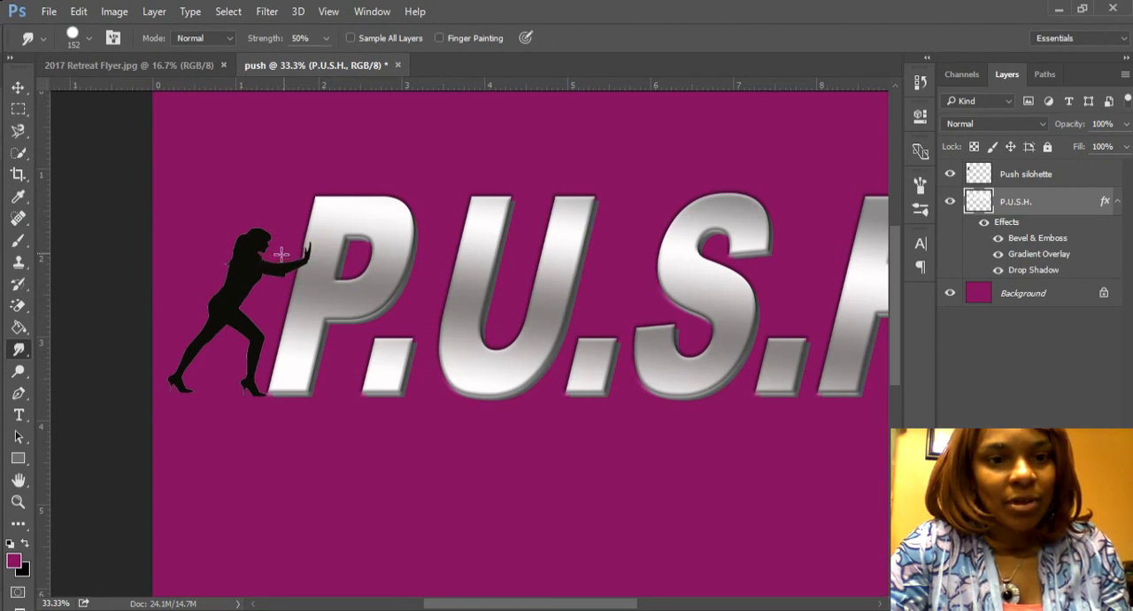
{"action": "left_click_drag", "start_coordinate": [281, 255], "coordinate": [291, 256]}
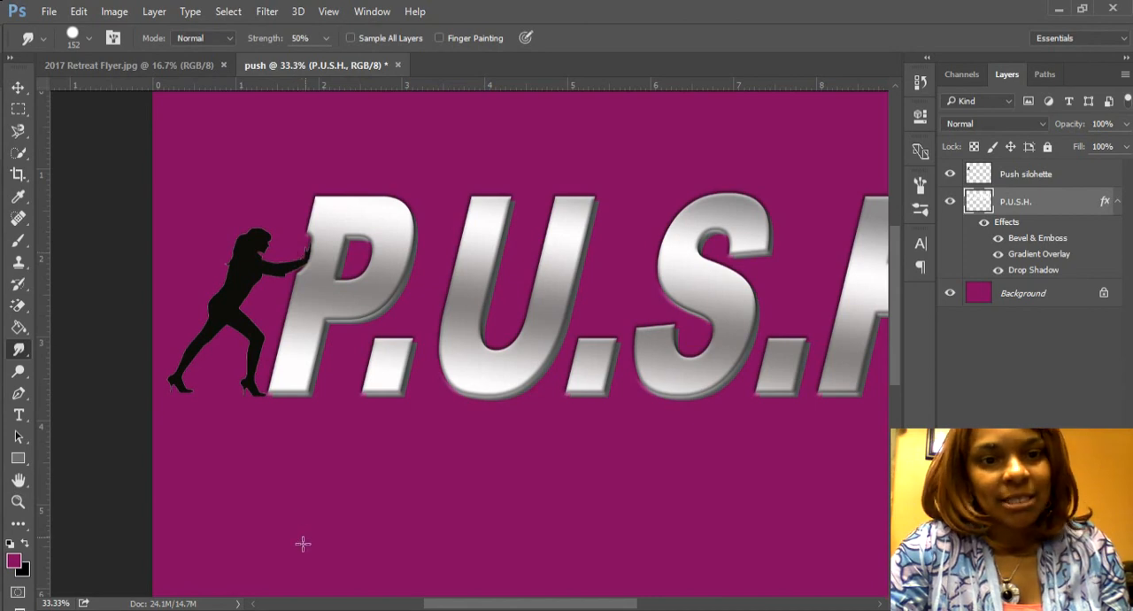
Step: Clean up the dent's rough edges above and below the hands on the P with a 12 px Eraser in Brush mode
{"action": "key", "text": "ctrl+plus"}
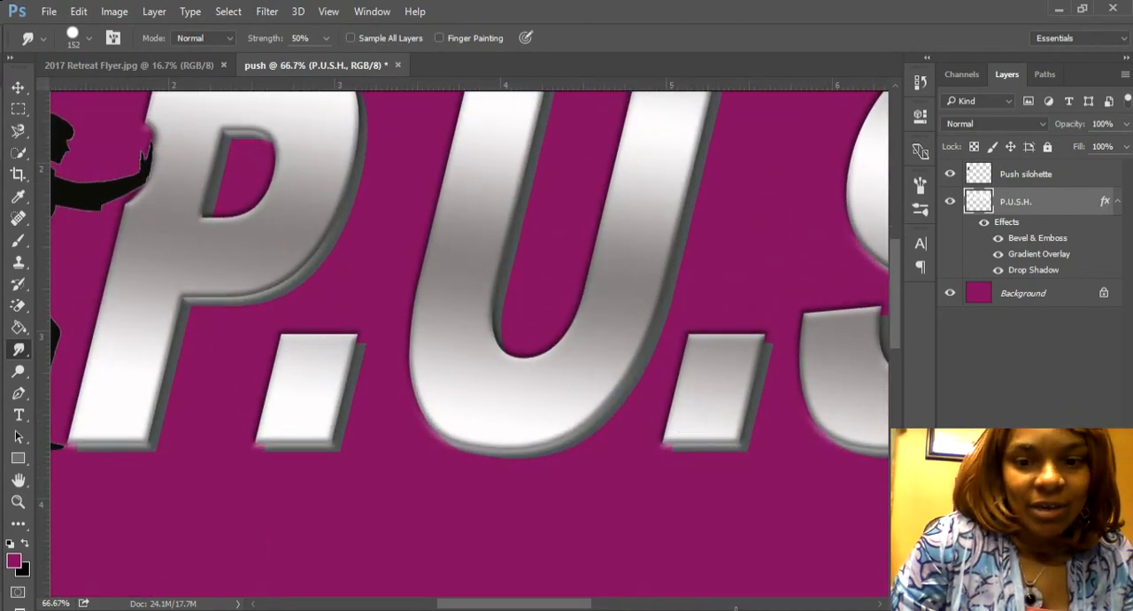
{"action": "left_click_drag", "start_coordinate": [587, 607], "coordinate": [562, 607]}
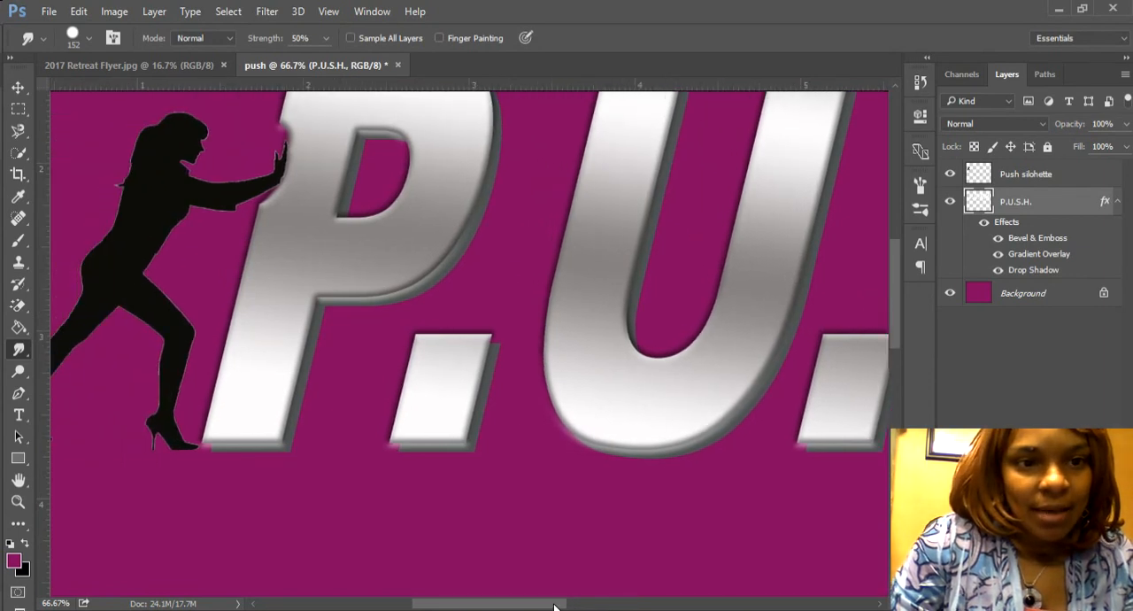
{"action": "scroll", "coordinate": [890, 296], "scroll_direction": "up", "scroll_amount": 4}
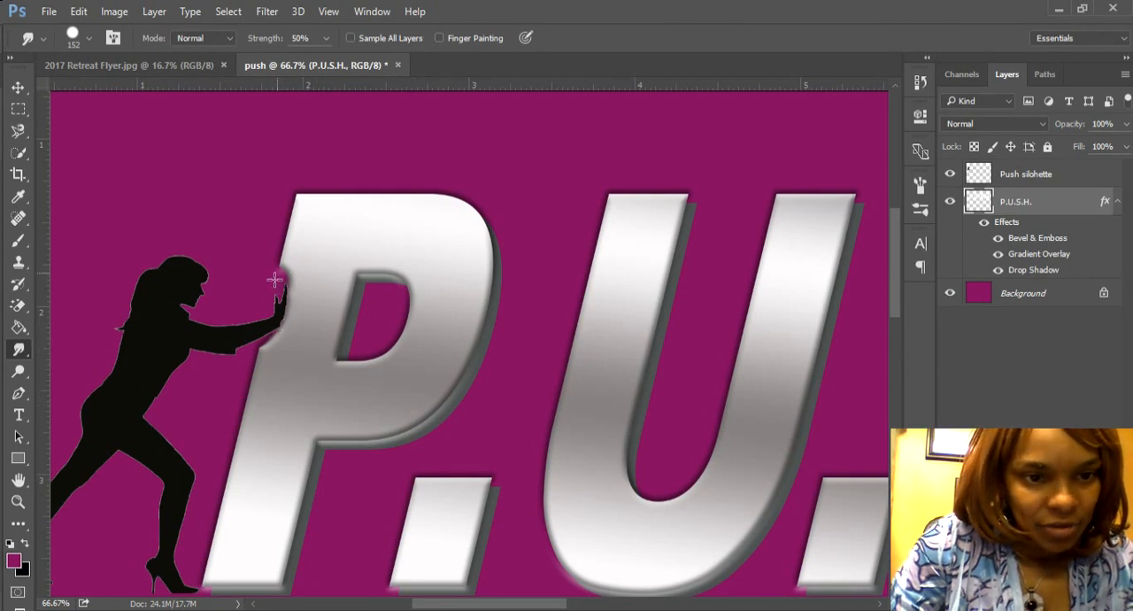
{"action": "key", "text": "ctrl+plus"}
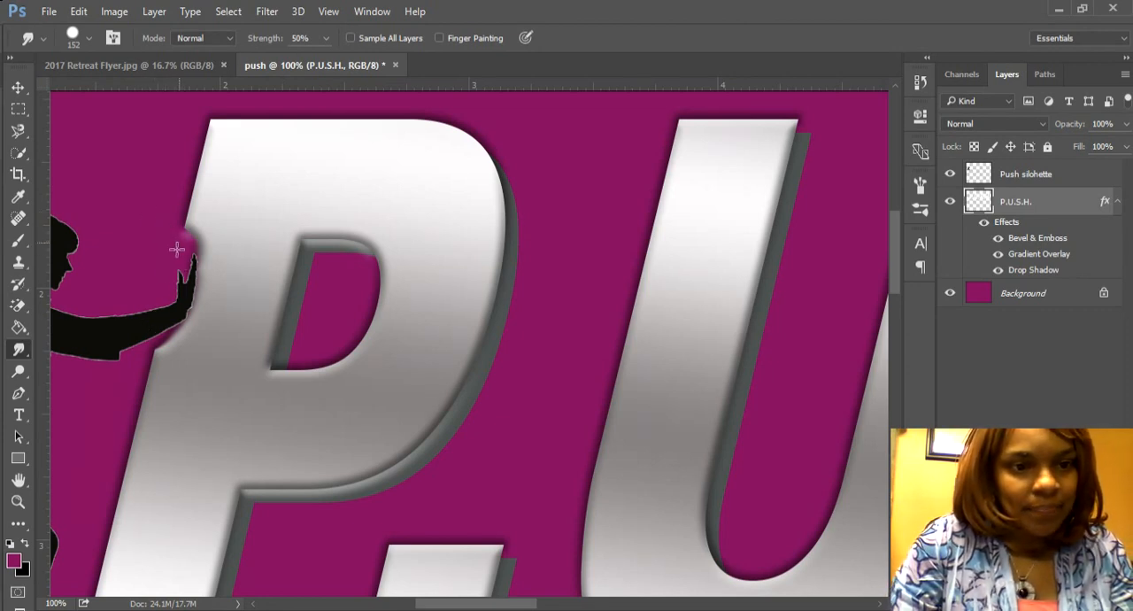
{"action": "left_click", "coordinate": [18, 305]}
{"action": "left_click", "coordinate": [80, 304]}
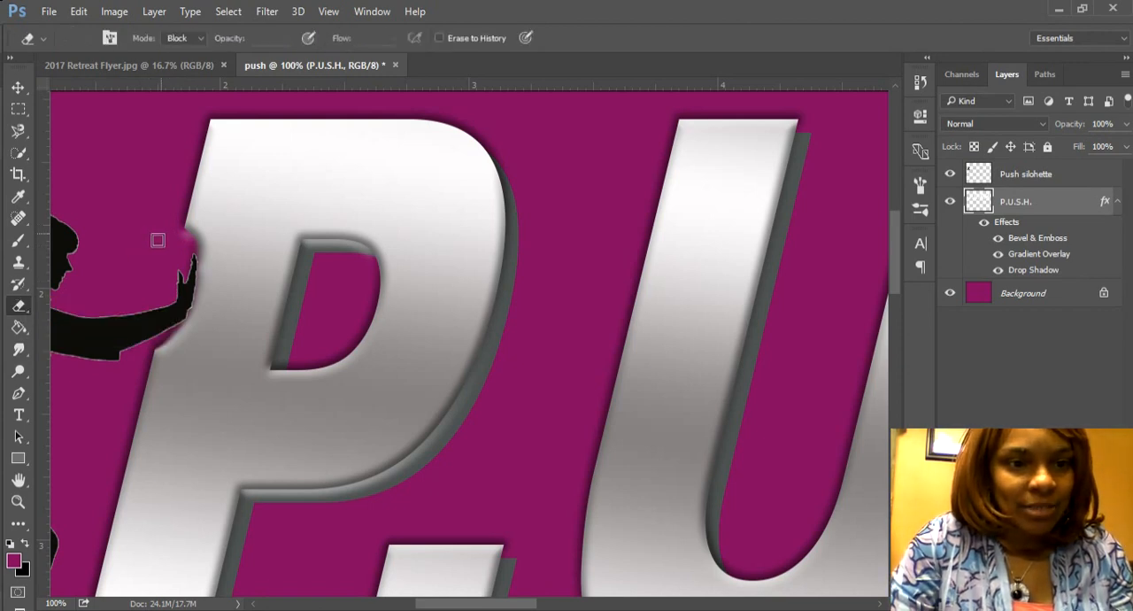
{"action": "left_click", "coordinate": [174, 53]}
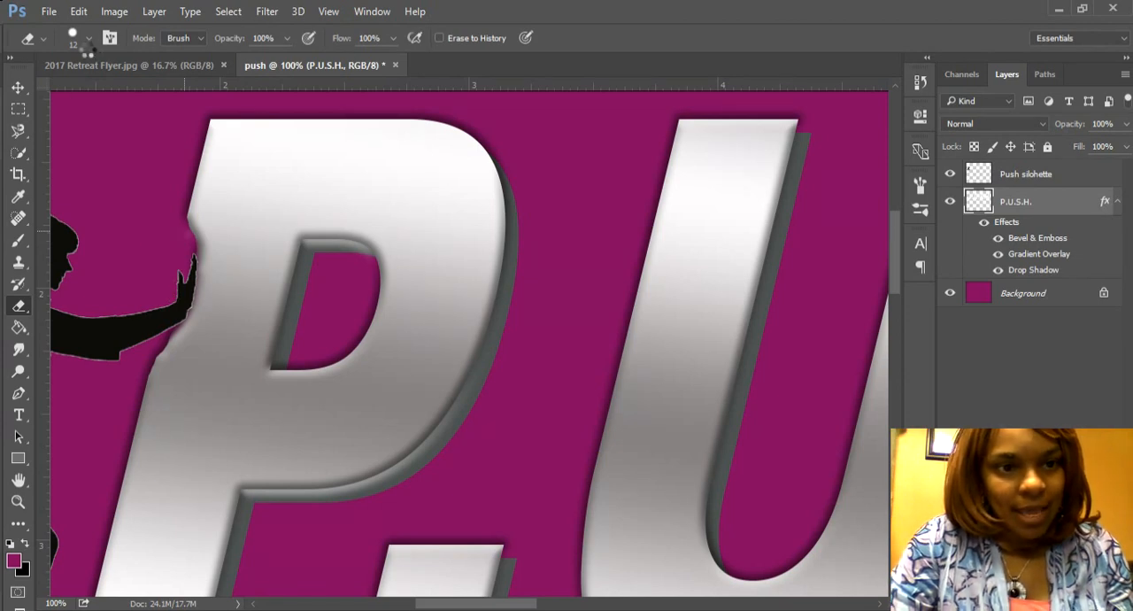
{"action": "key", "text": "Escape"}
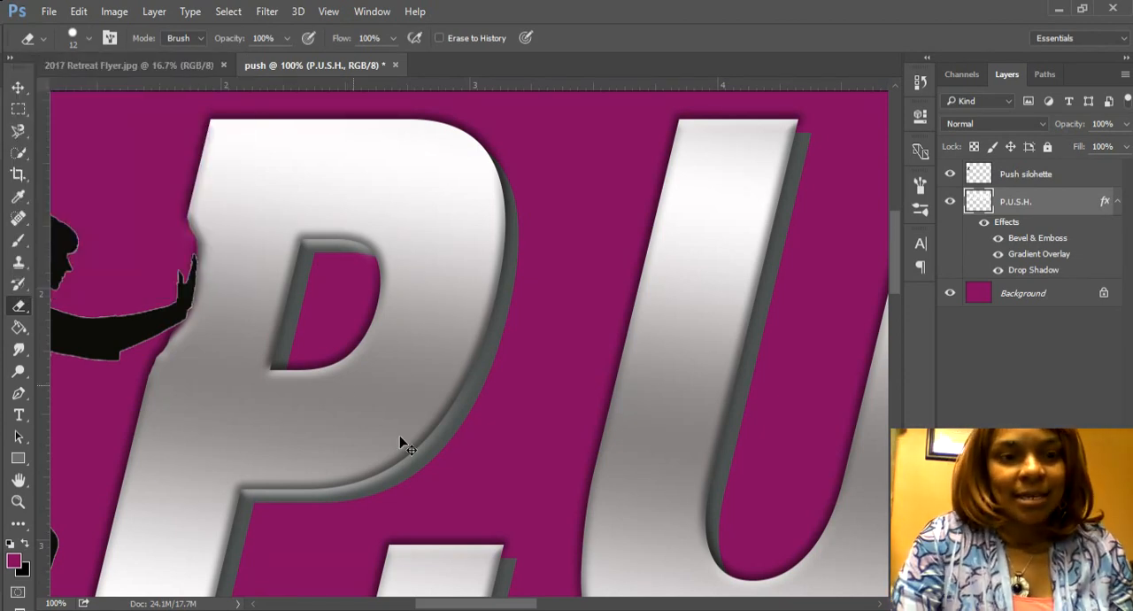
Step: Nudge the P.U.S.H. lettering and the Push silohette layer slightly to the right so the hands fit into the dent
{"action": "scroll", "coordinate": [401, 438], "scroll_direction": "down", "scroll_amount": 2, "text": "alt"}
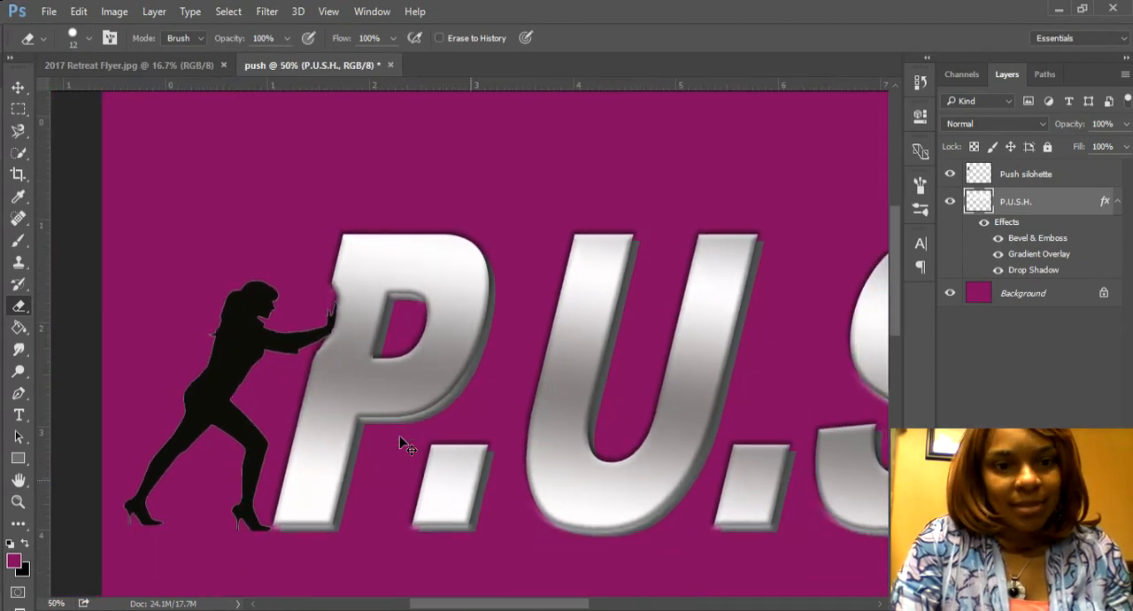
{"action": "scroll", "coordinate": [401, 439], "scroll_direction": "down", "scroll_amount": 1, "text": "alt"}
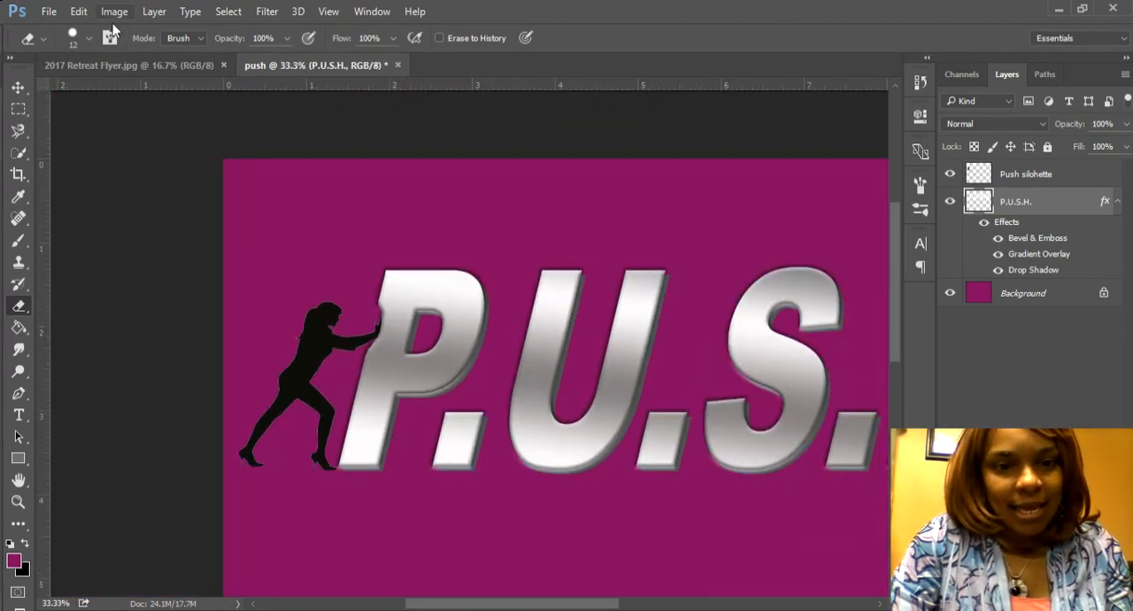
{"action": "left_click", "coordinate": [18, 86]}
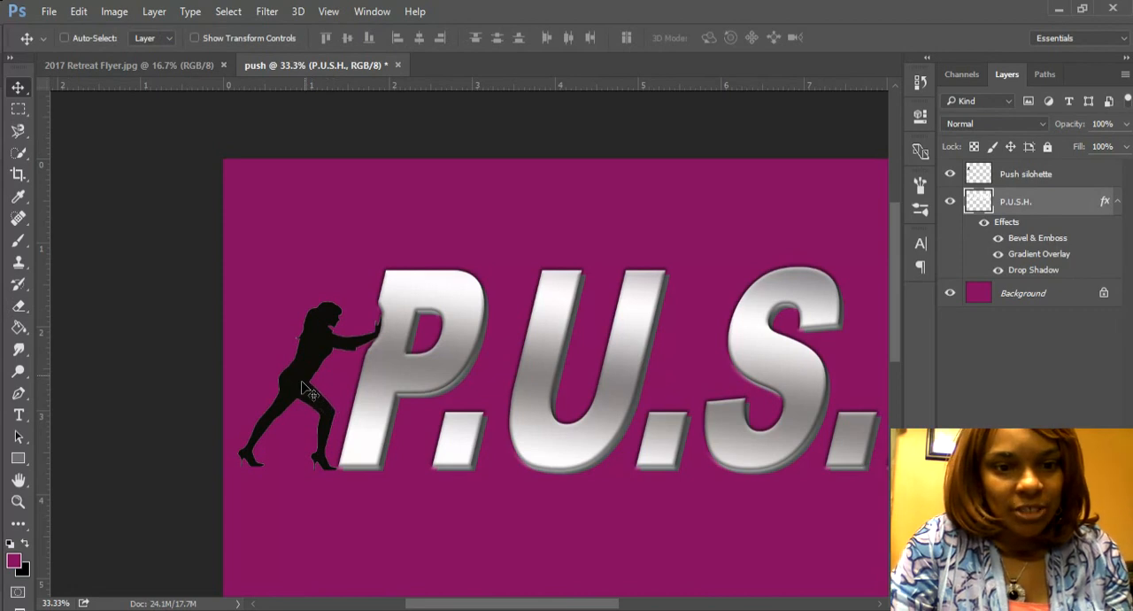
{"action": "left_click_drag", "start_coordinate": [304, 390], "coordinate": [303, 381]}
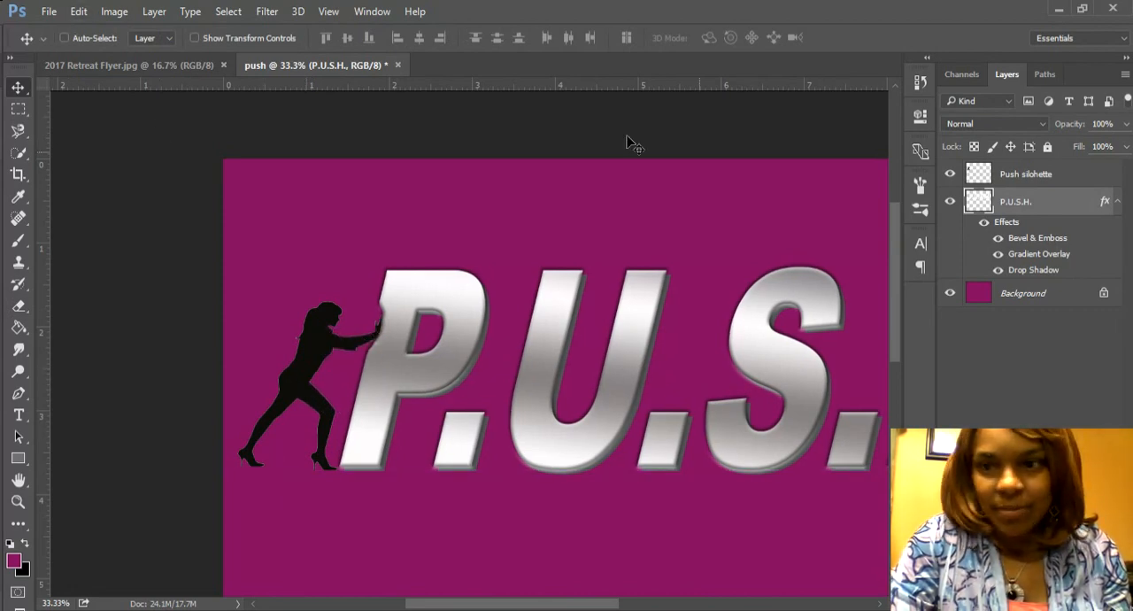
{"action": "left_click", "coordinate": [1029, 182]}
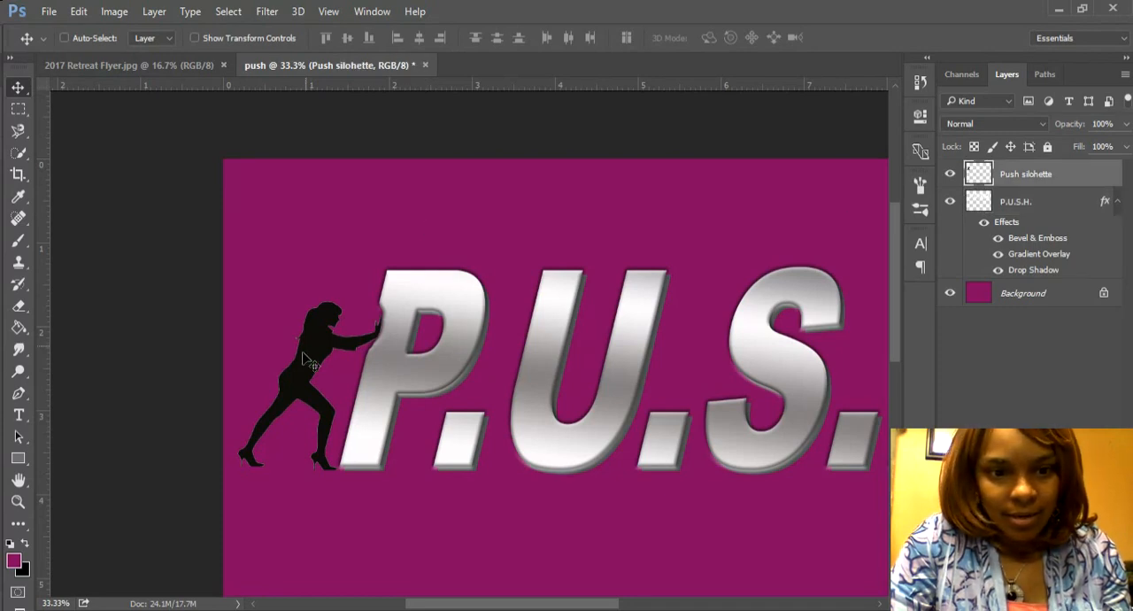
{"action": "left_click_drag", "start_coordinate": [306, 350], "coordinate": [310, 358]}
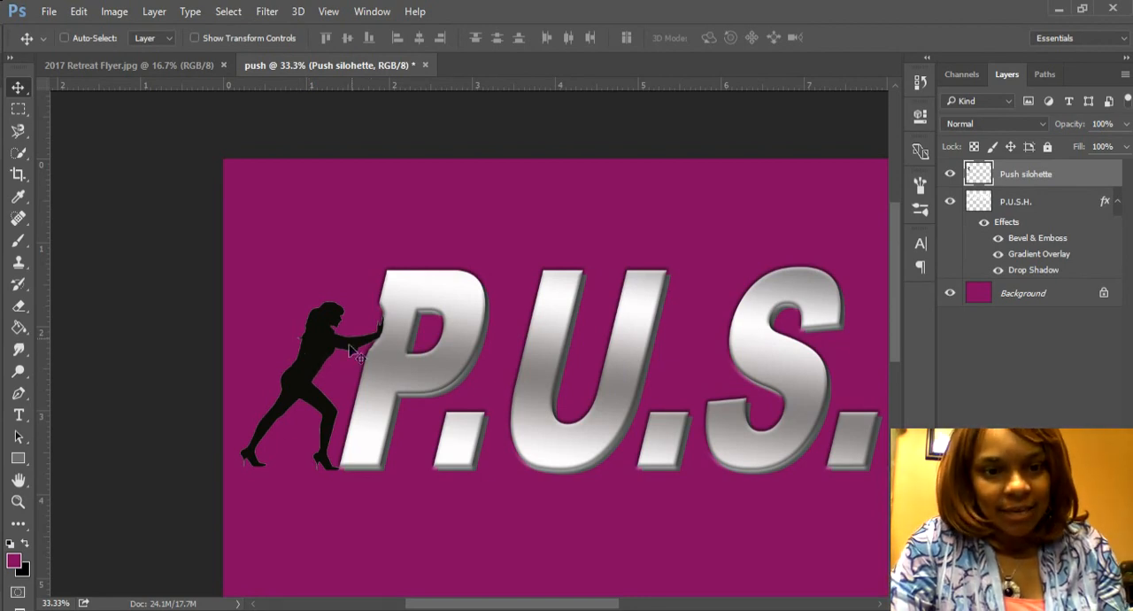
Step: Check the silhouette's colour on the 2017 Retreat Flyer and give the Push silohette layer a white #fefefe Color Overlay
{"action": "left_click", "coordinate": [150, 71]}
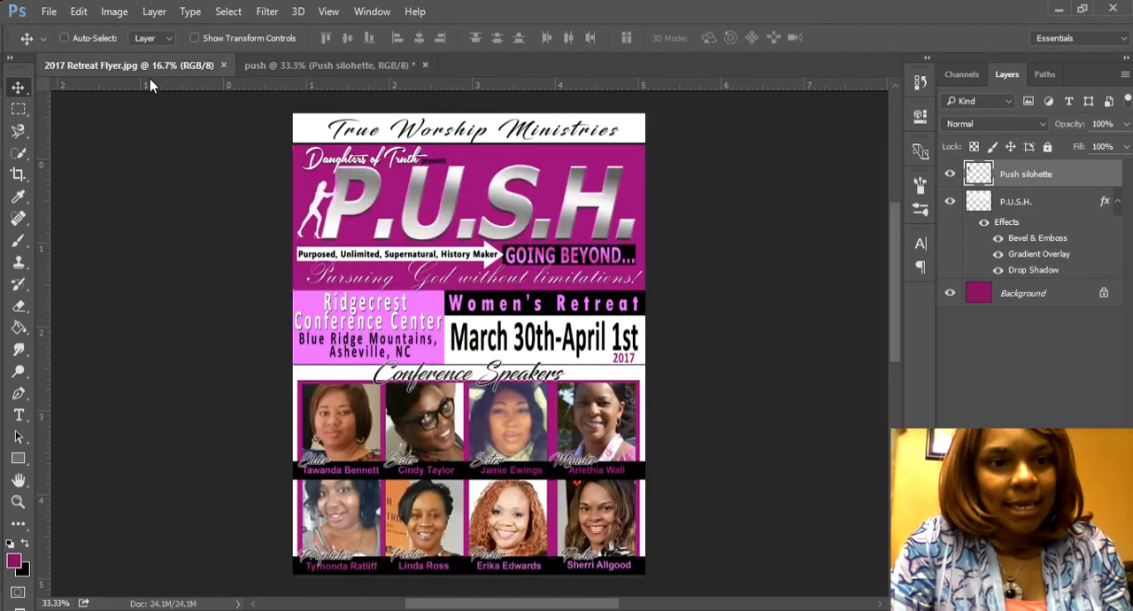
{"action": "left_click", "coordinate": [316, 69]}
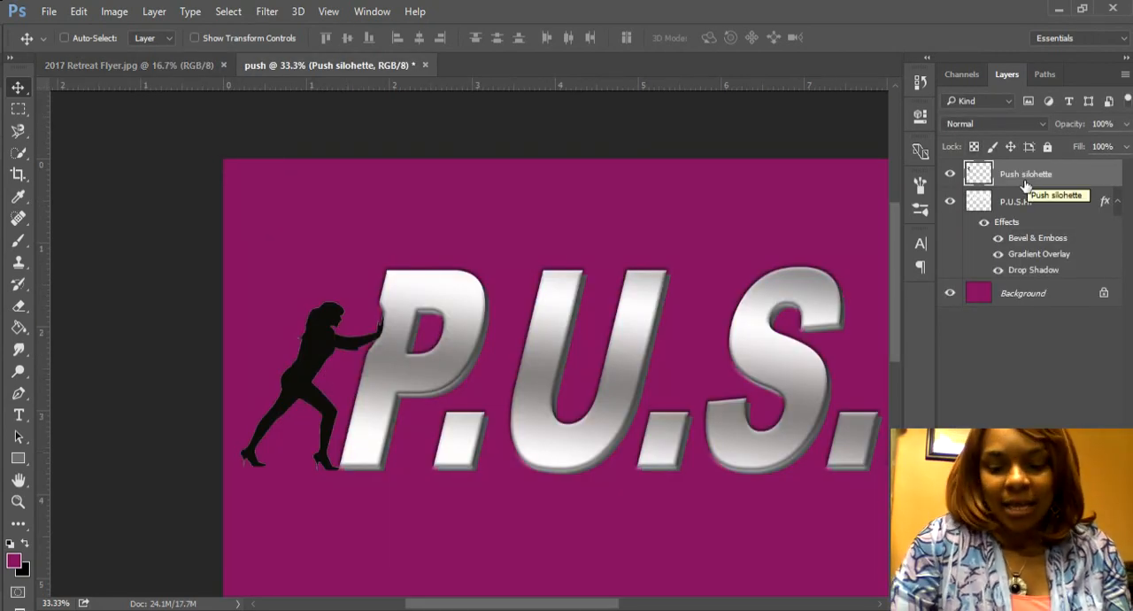
{"action": "right_click", "coordinate": [1026, 186]}
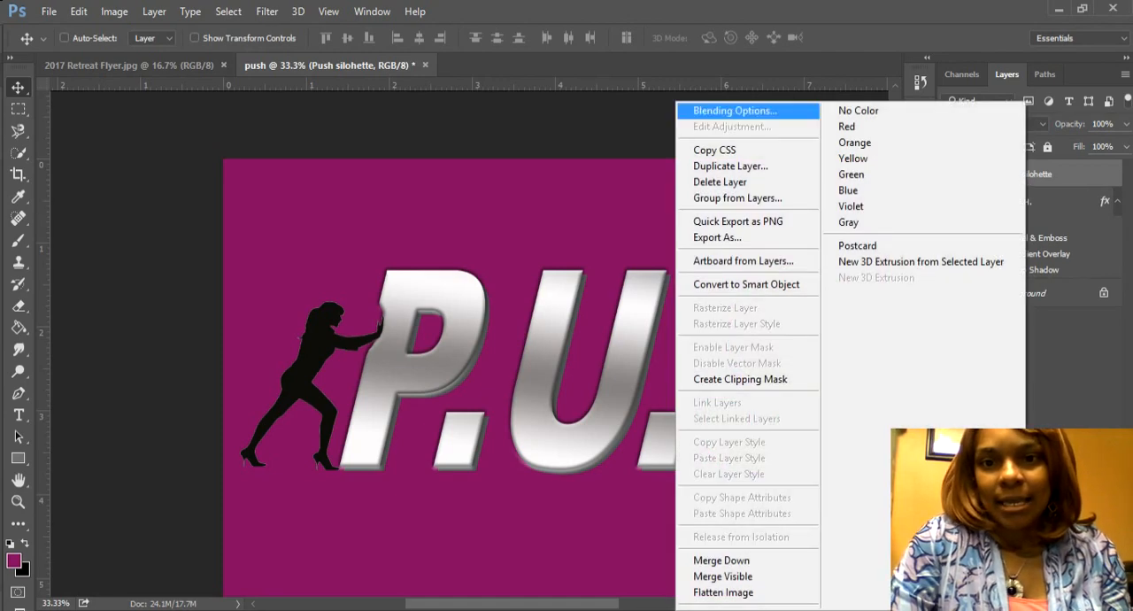
{"action": "left_click", "coordinate": [778, 112]}
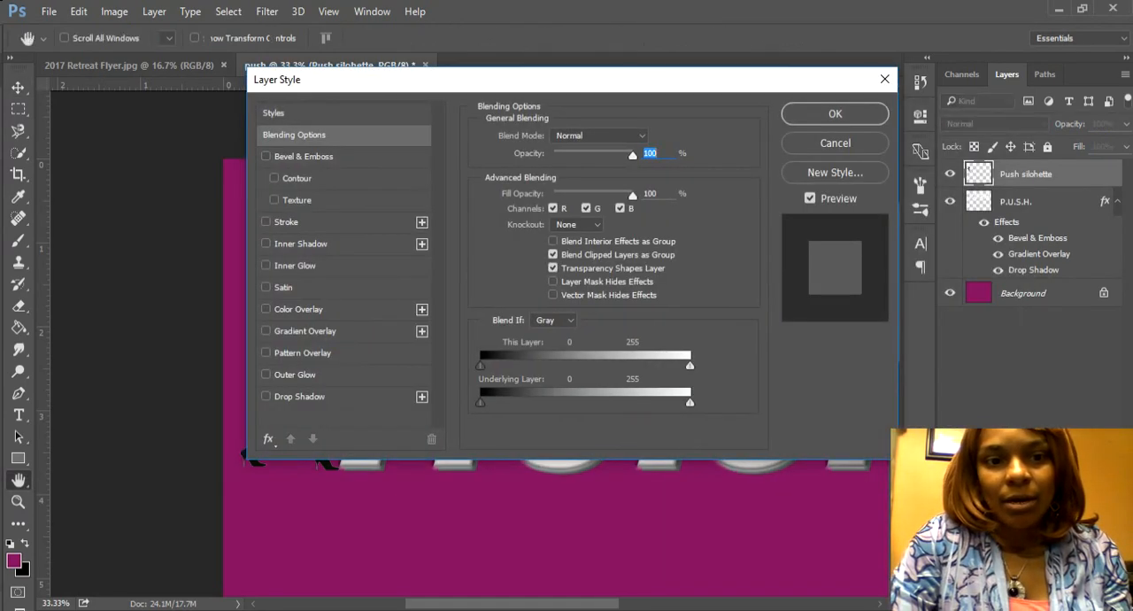
{"action": "left_click_drag", "start_coordinate": [548, 80], "coordinate": [912, 90]}
{"action": "left_click", "coordinate": [662, 319]}
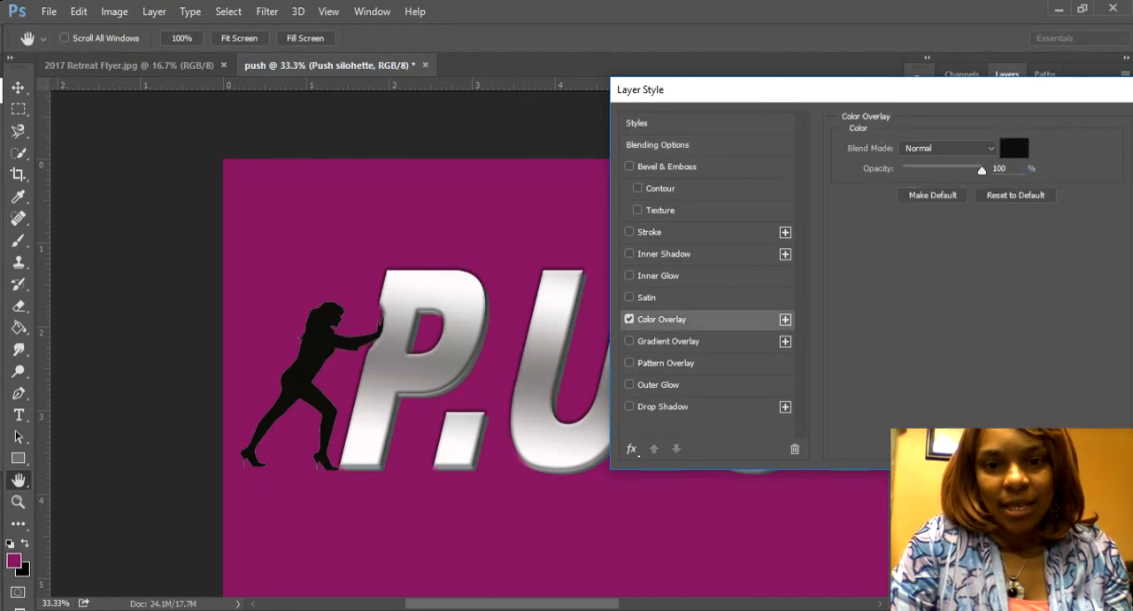
{"action": "left_click", "coordinate": [1014, 148]}
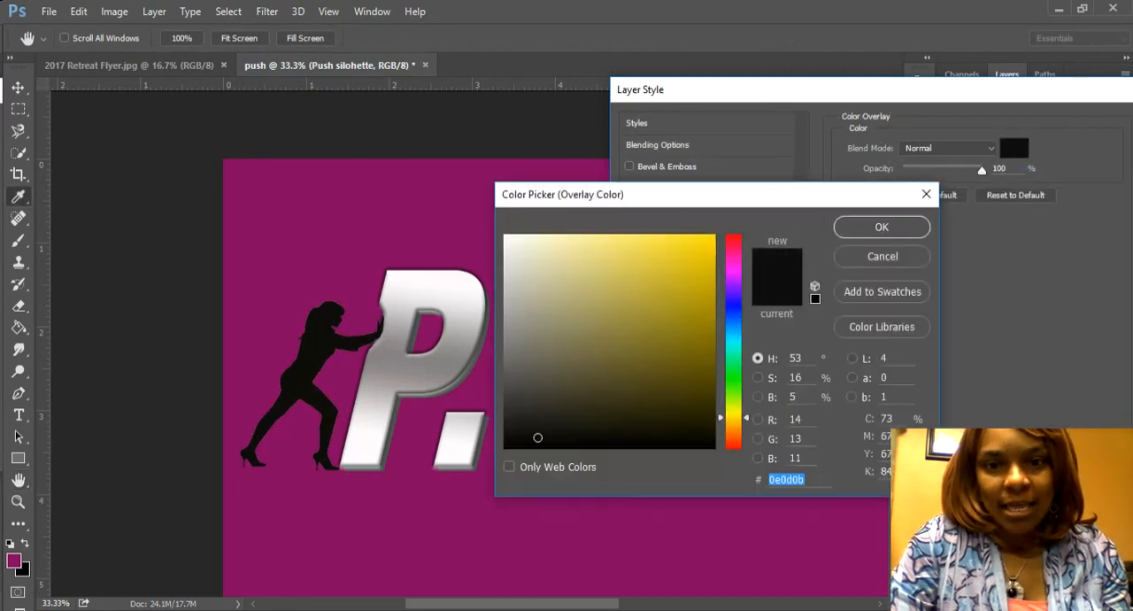
{"action": "left_click", "coordinate": [505, 236]}
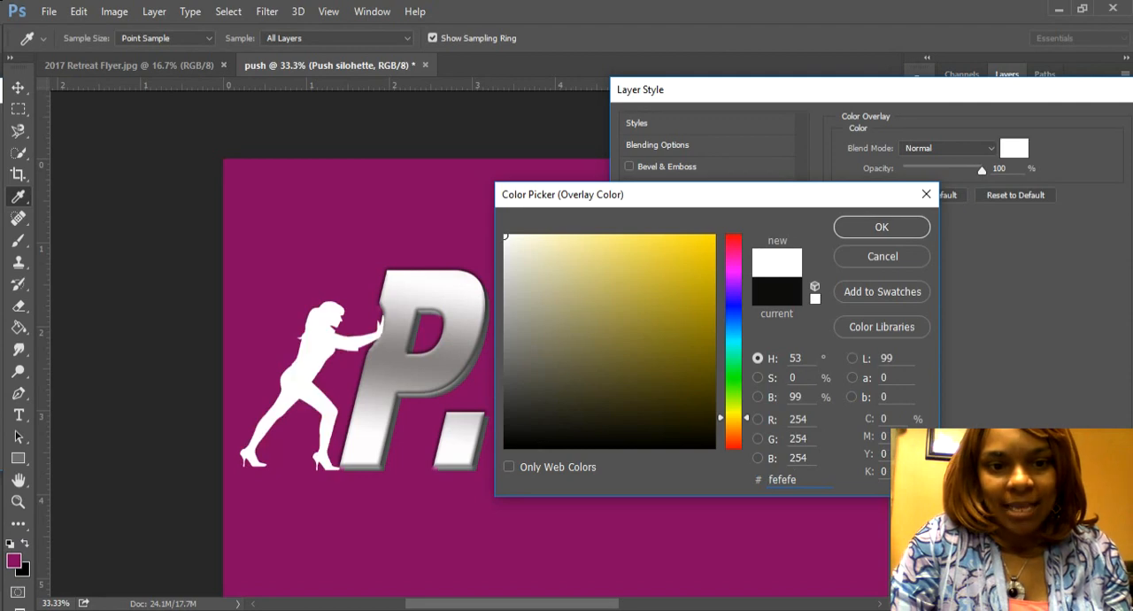
{"action": "left_click", "coordinate": [881, 227]}
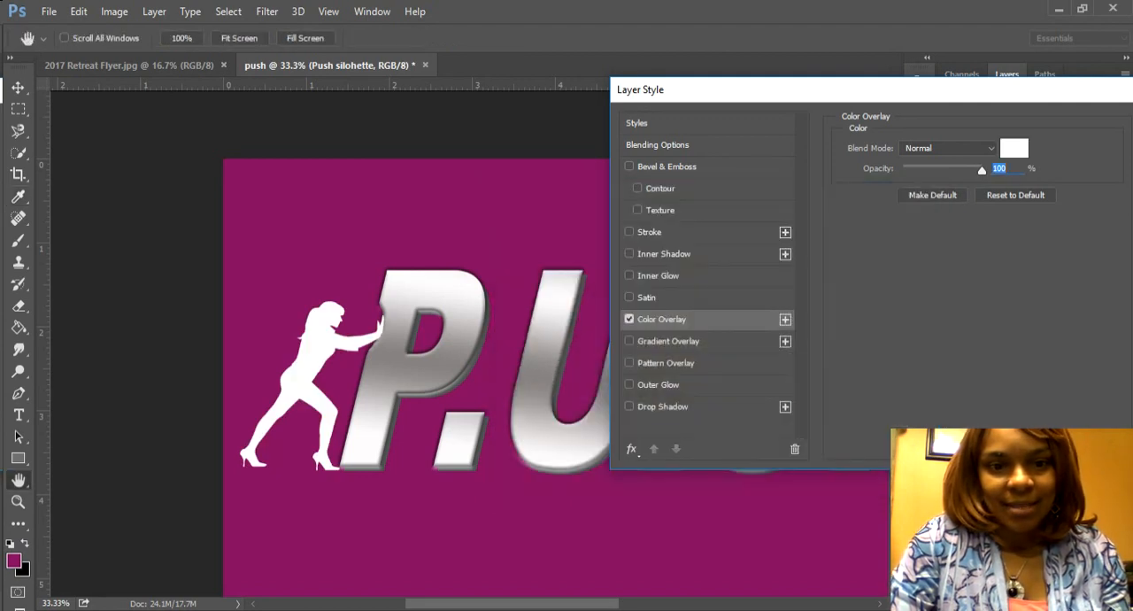
{"action": "left_click_drag", "start_coordinate": [872, 89], "coordinate": [681, 92]}
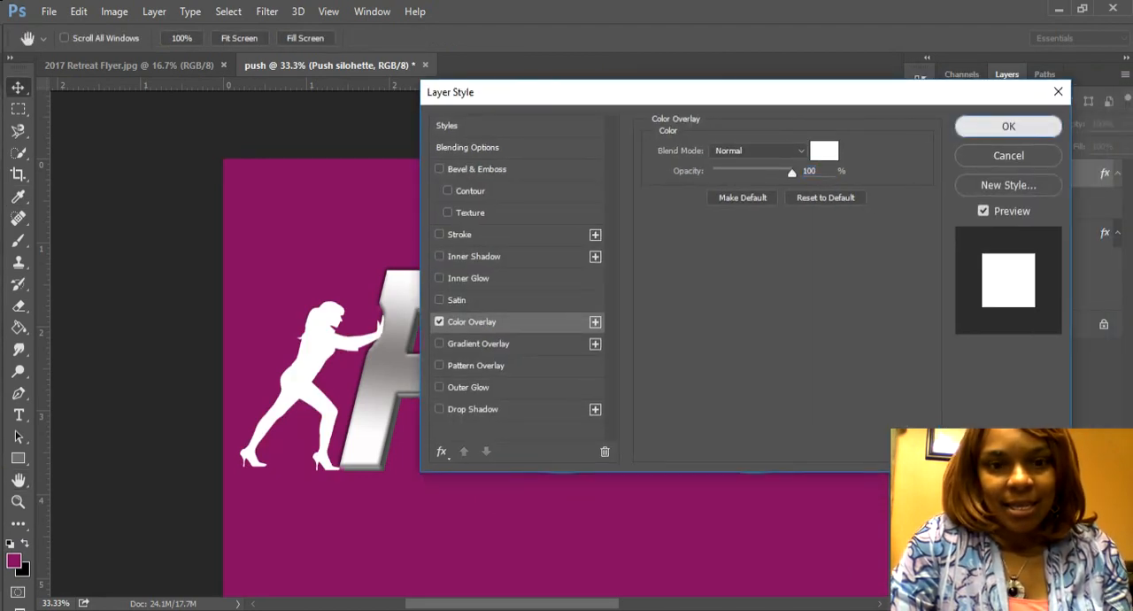
{"action": "left_click", "coordinate": [1008, 125]}
Step: Try to smudge the P's edge above the silhouette's hands on the P.U.S.H. layer with a 152 px brush at 50% strength
{"action": "key", "text": "ctrl+minus"}
{"action": "key", "text": "ctrl+minus"}
{"action": "key", "text": "ctrl+minus"}
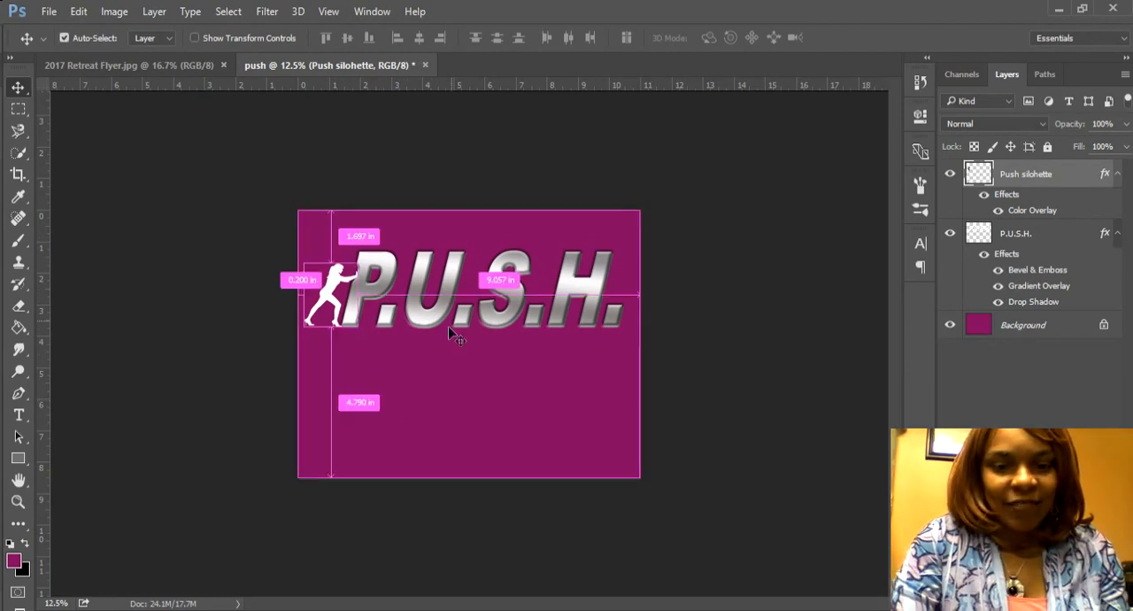
{"action": "key", "text": "ctrl+plus"}
{"action": "key", "text": "ctrl+plus"}
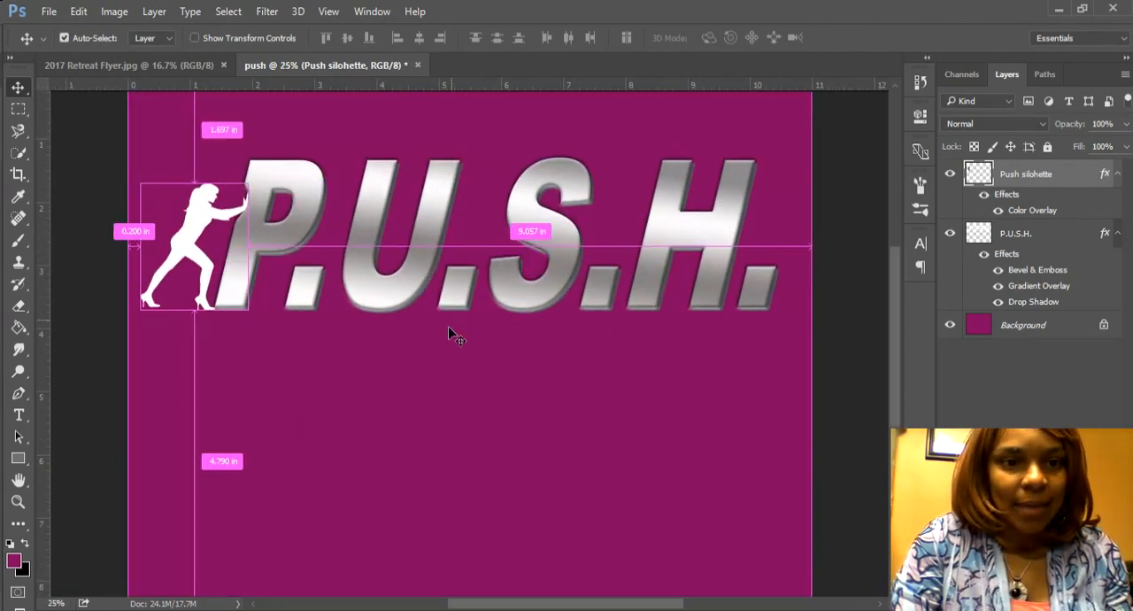
{"action": "key", "text": "ctrl+plus"}
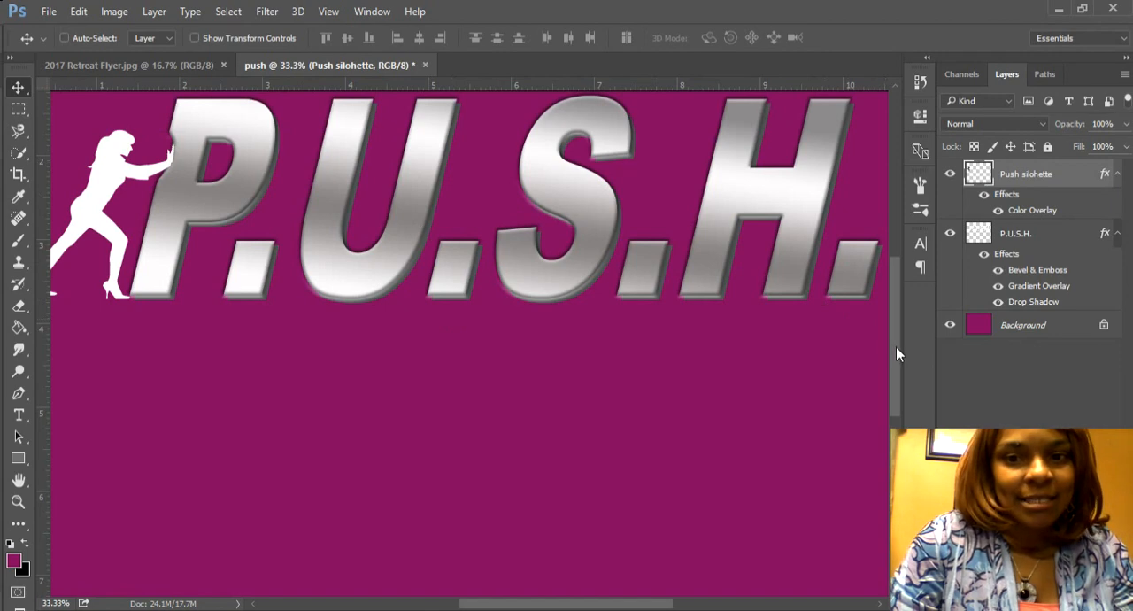
{"action": "left_click_drag", "start_coordinate": [896, 346], "coordinate": [894, 329]}
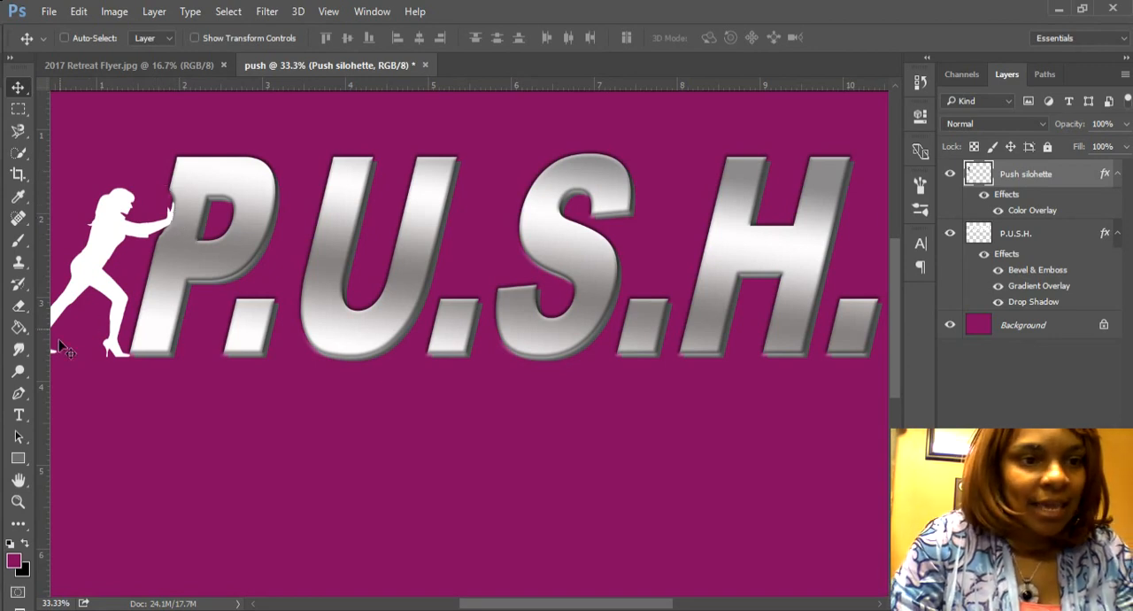
{"action": "left_click", "coordinate": [1020, 237]}
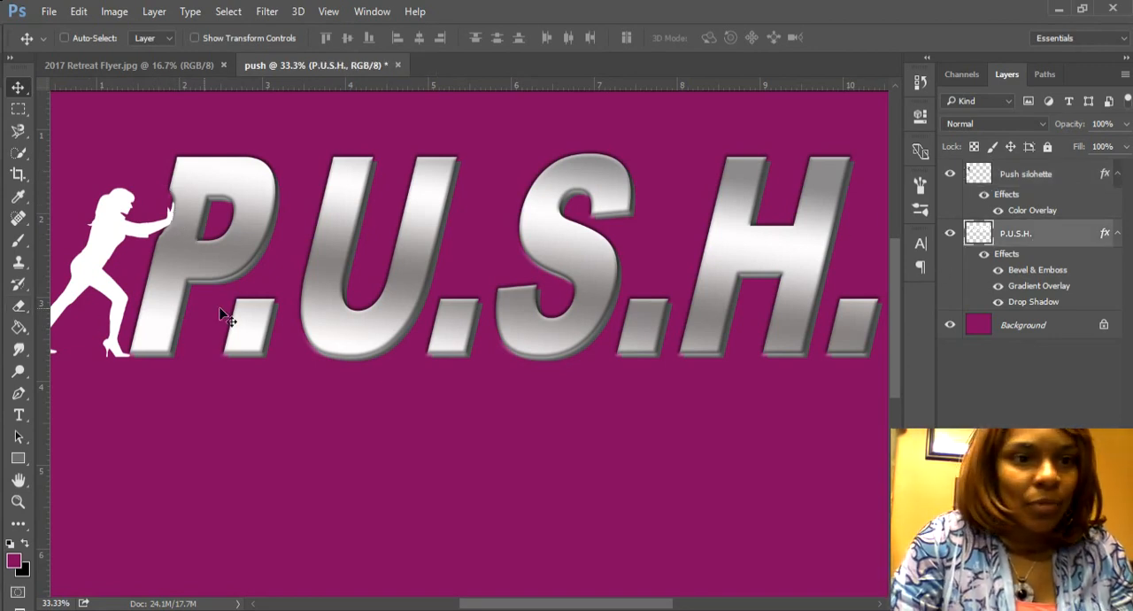
{"action": "left_click", "coordinate": [18, 349]}
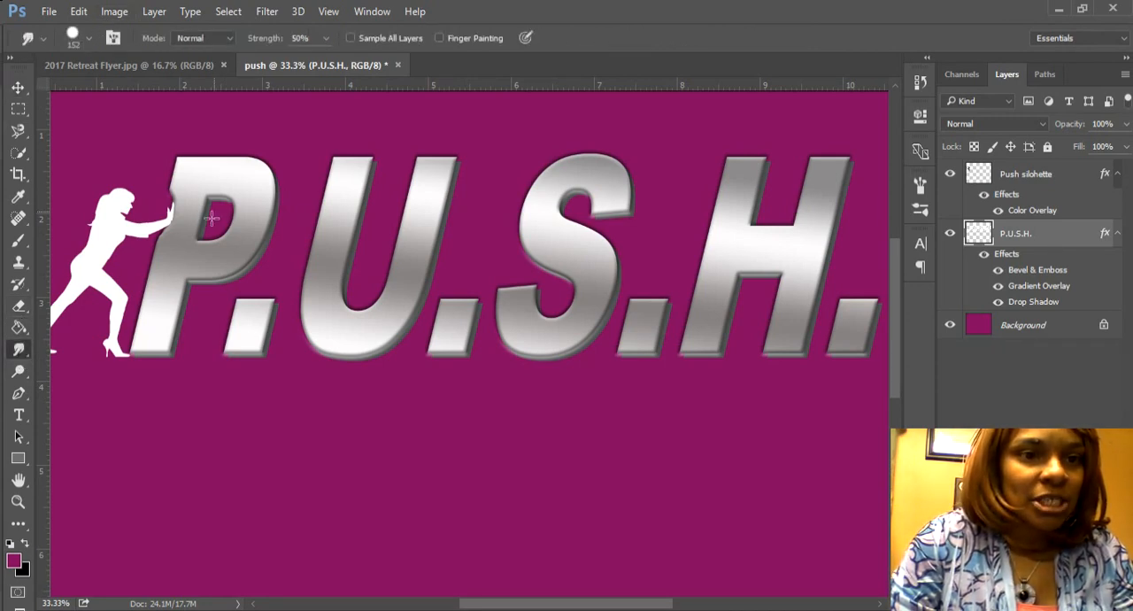
{"action": "mouse_move", "coordinate": [177, 197]}
{"action": "left_mouse_down"}
{"action": "mouse_move", "coordinate": [176, 170]}
{"action": "mouse_move", "coordinate": [188, 180]}
{"action": "mouse_move", "coordinate": [165, 198]}
{"action": "mouse_move", "coordinate": [176, 184]}
{"action": "left_mouse_up"}
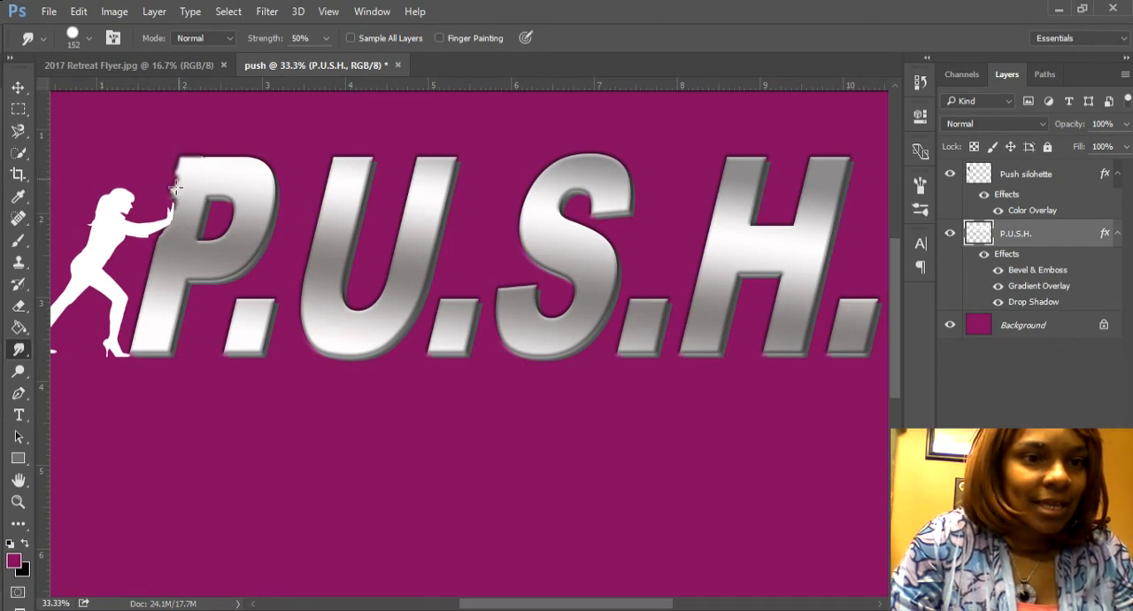
Step: Step back through the new smudge strokes on the P until its earlier dented edge is restored
{"action": "left_click", "coordinate": [78, 11]}
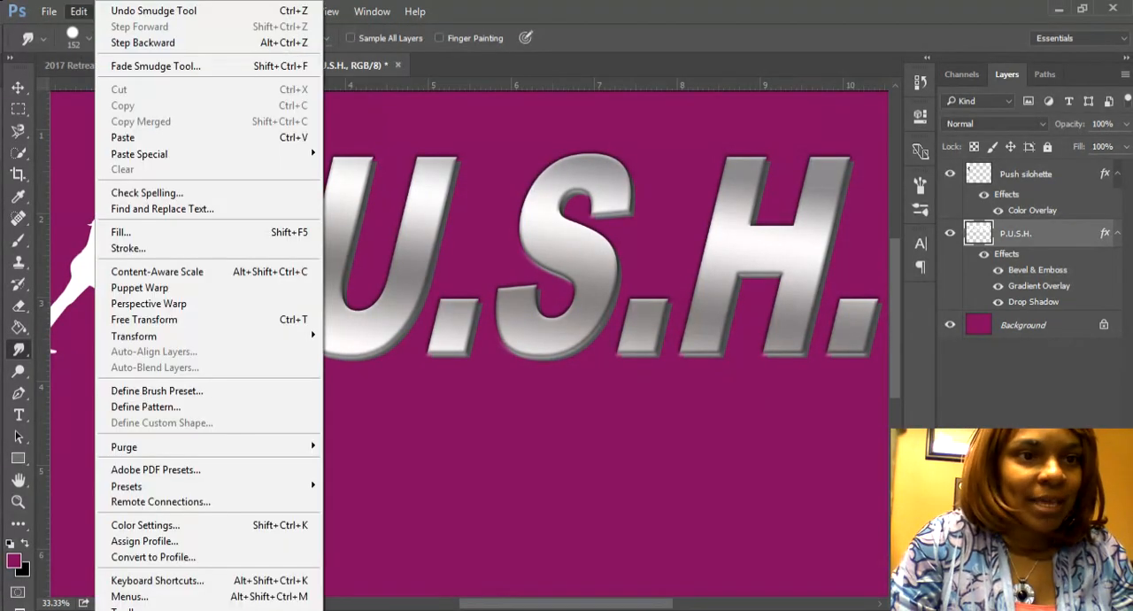
{"action": "left_click", "coordinate": [142, 43]}
{"action": "key", "text": "ctrl+alt+z"}
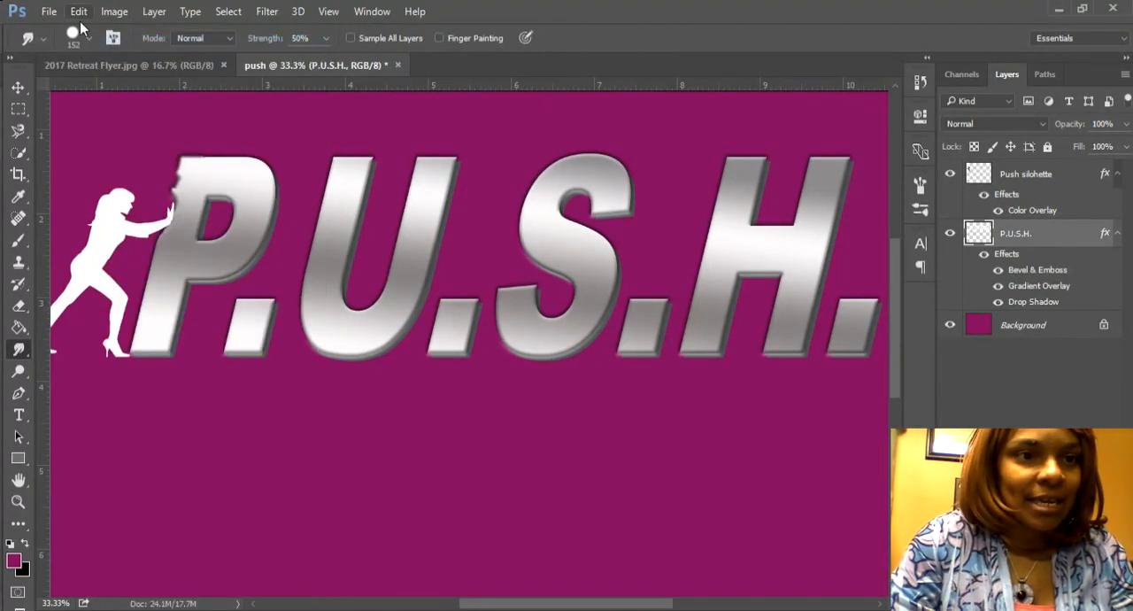
{"action": "left_click", "coordinate": [78, 12]}
{"action": "left_click", "coordinate": [139, 42]}
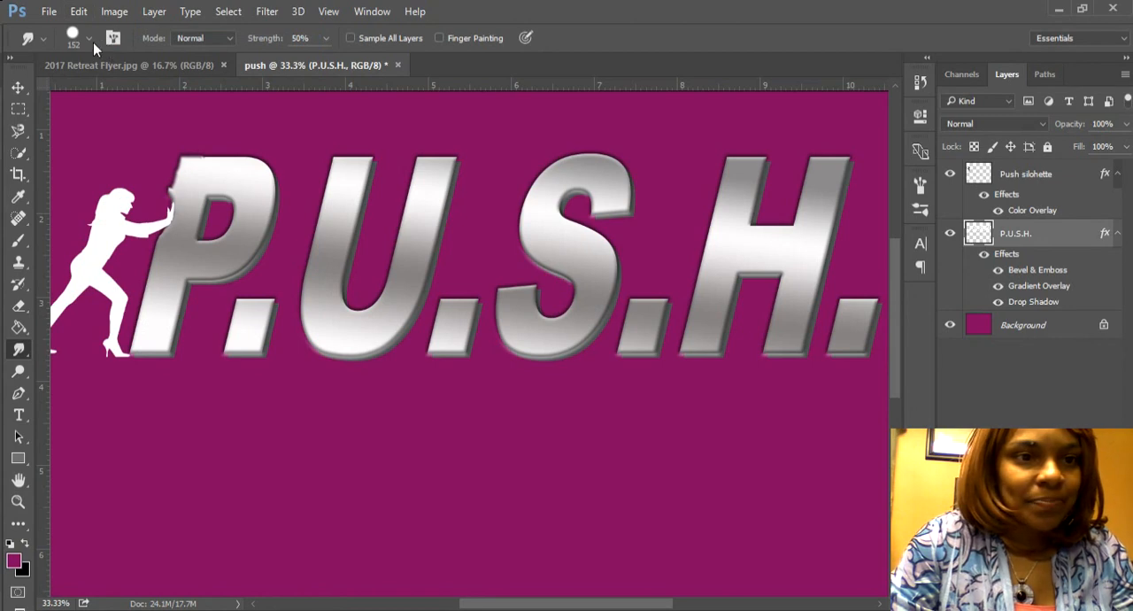
{"action": "left_click", "coordinate": [78, 11]}
{"action": "left_click", "coordinate": [103, 44]}
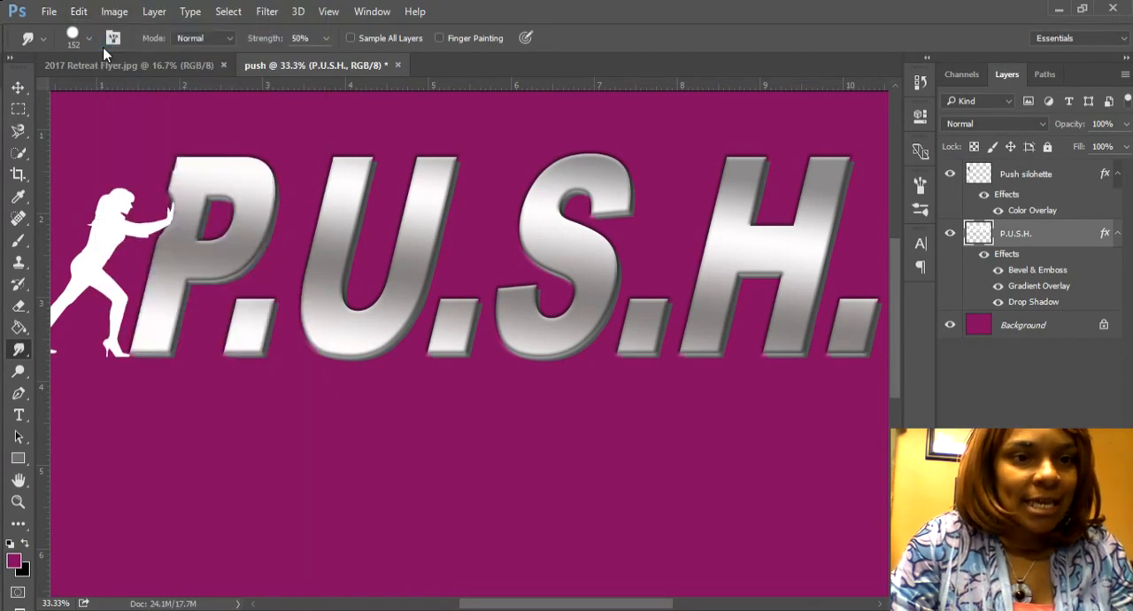
{"action": "left_click", "coordinate": [78, 11]}
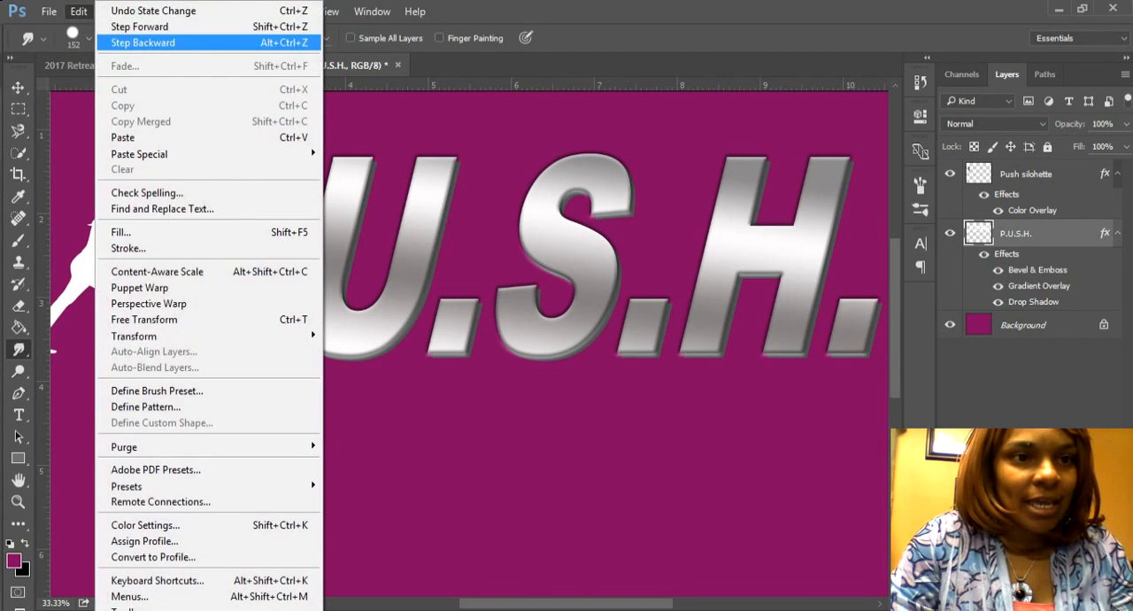
{"action": "left_click", "coordinate": [104, 43]}
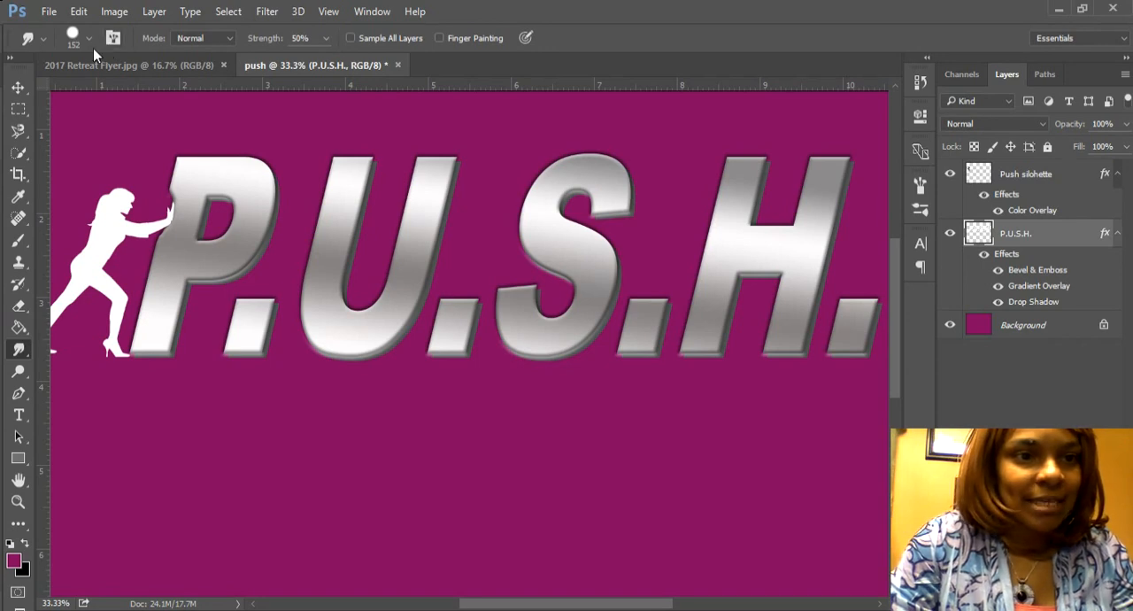
Step: Switch the Smudge tool to a soft round brush at 31 px
{"action": "left_click", "coordinate": [89, 40]}
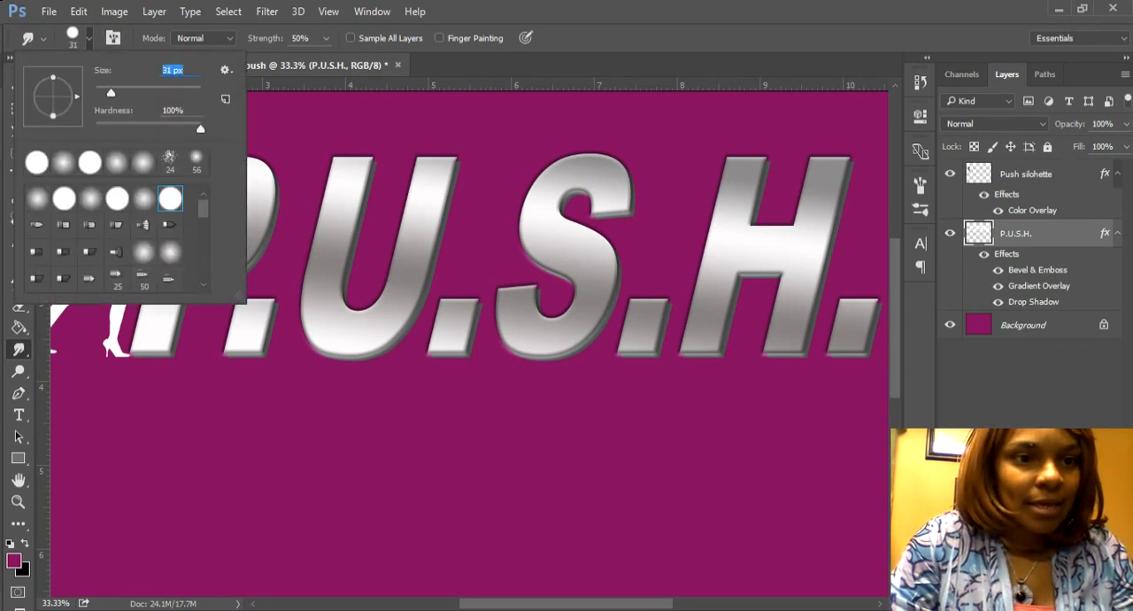
{"action": "left_click", "coordinate": [143, 198]}
{"action": "key", "text": "Return"}
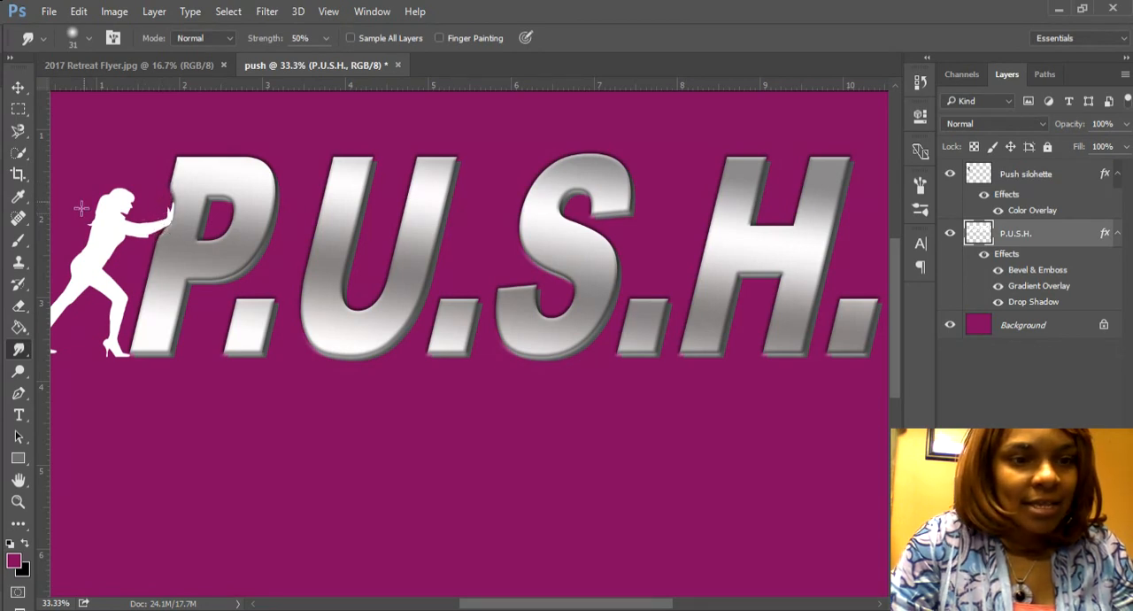
Step: Move the Push silohette layer slightly up and to the right so the hands rest in the P's dent
{"action": "left_click", "coordinate": [17, 87]}
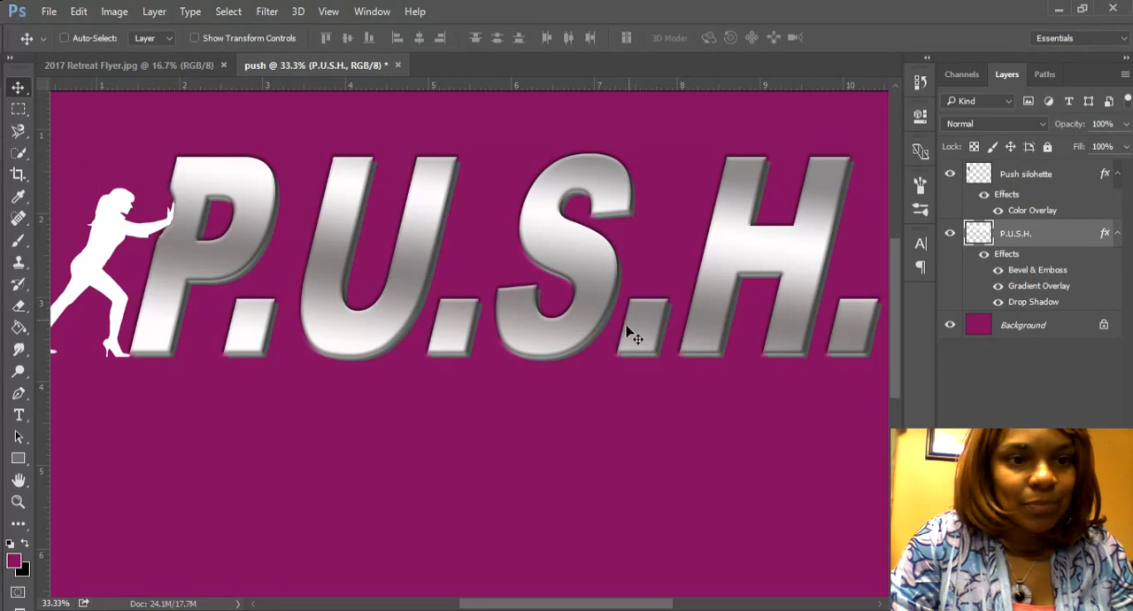
{"action": "left_click", "coordinate": [1018, 172]}
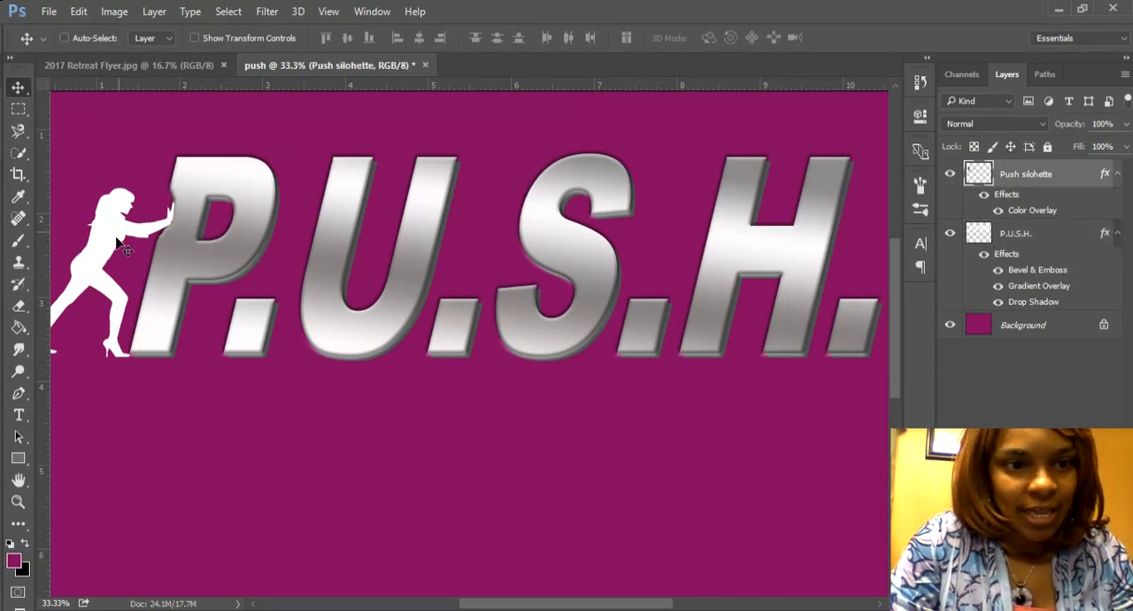
{"action": "left_click_drag", "start_coordinate": [116, 238], "coordinate": [121, 232]}
{"action": "key", "text": "Down"}
{"action": "key", "text": "Left"}
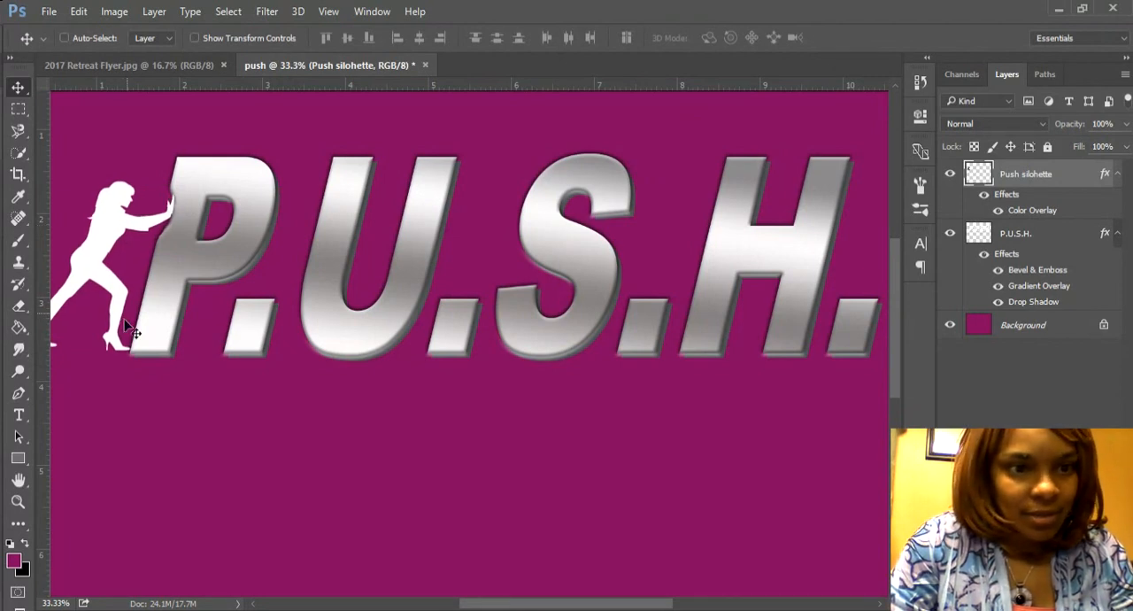
{"action": "key", "text": "Down"}
{"action": "key", "text": "Right"}
{"action": "key", "text": "Right"}
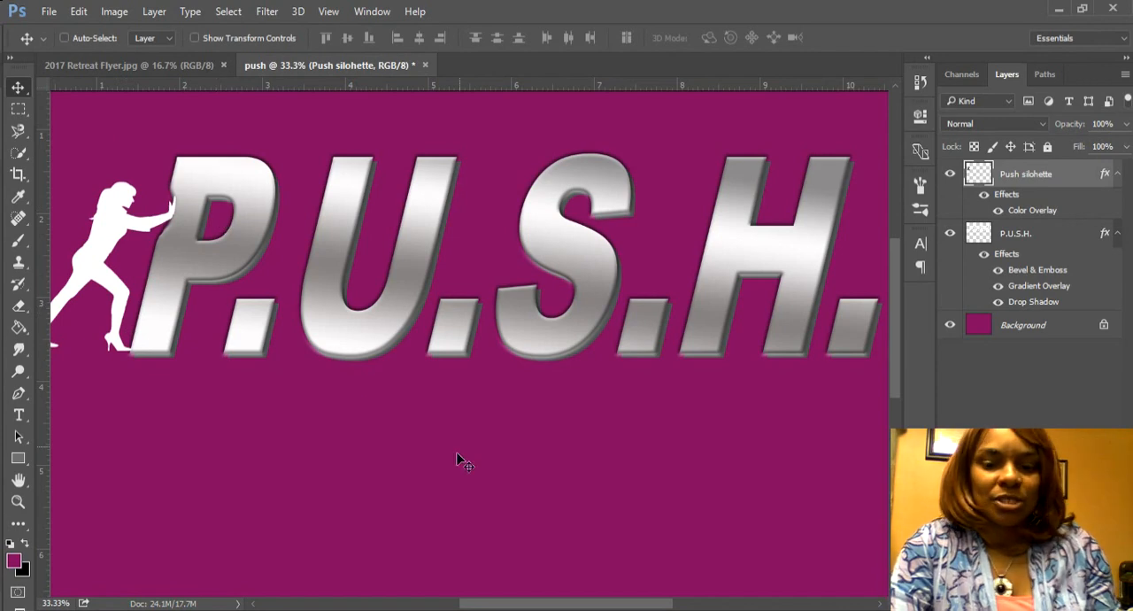
Step: Compare the whole P.U.S.H. design with the title on the 2017 Retreat Flyer
{"action": "key", "text": "ctrl"}
{"action": "key", "text": "ctrl+minus"}
{"action": "key", "text": "ctrl+minus"}
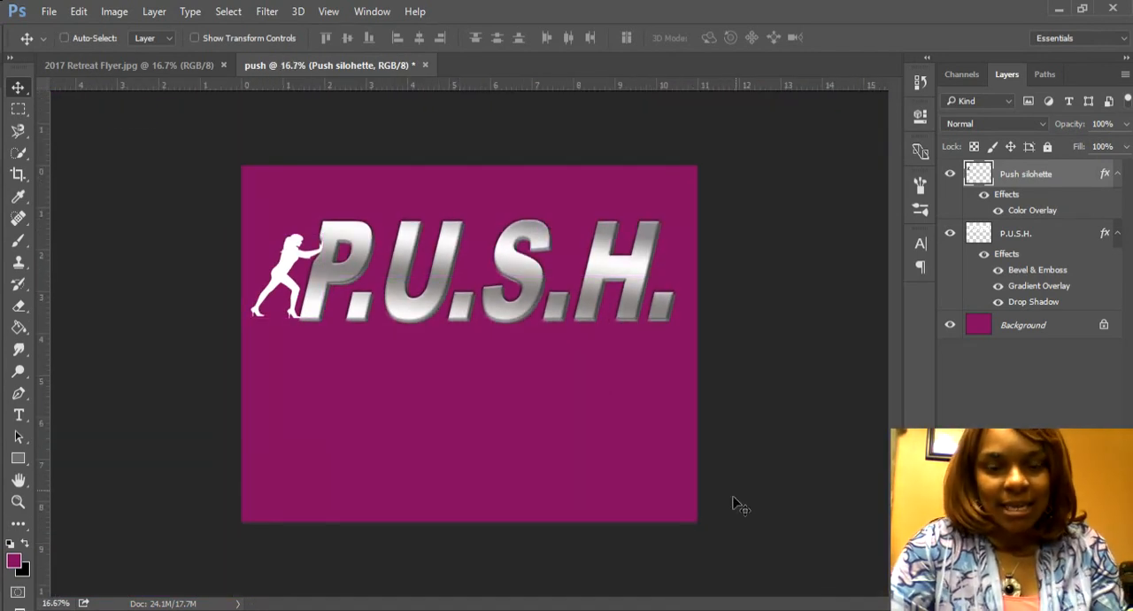
{"action": "left_click", "coordinate": [139, 65]}
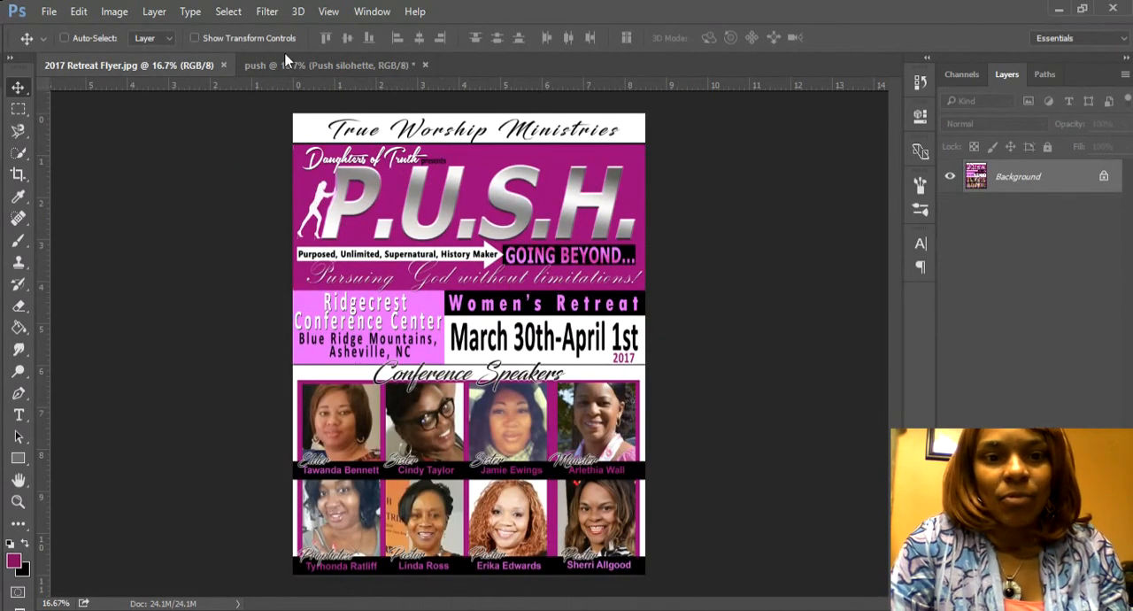
{"action": "left_click", "coordinate": [338, 73]}
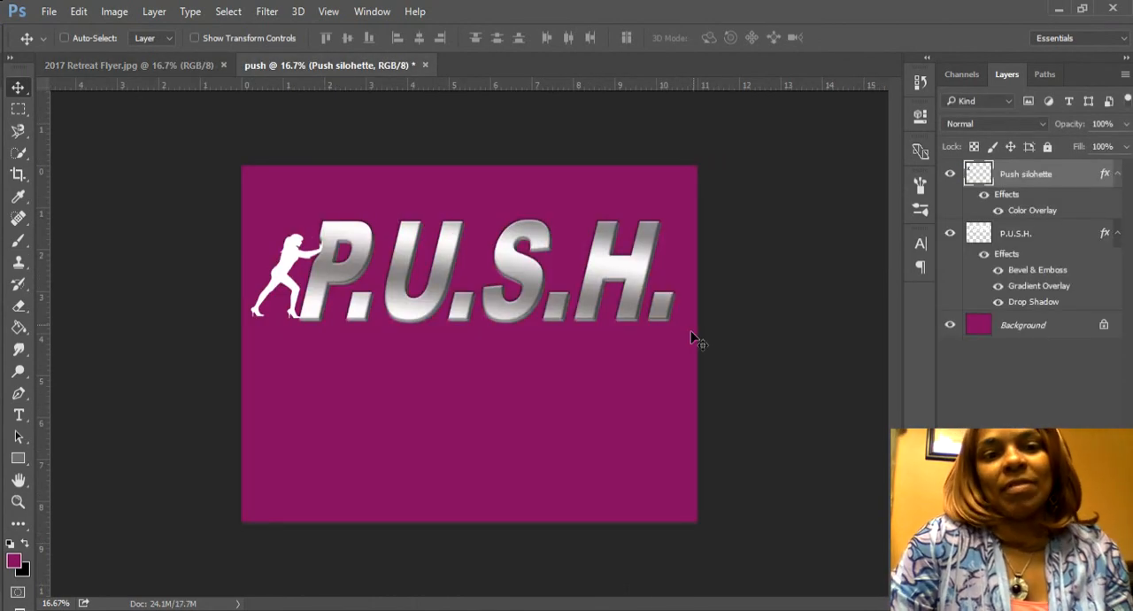